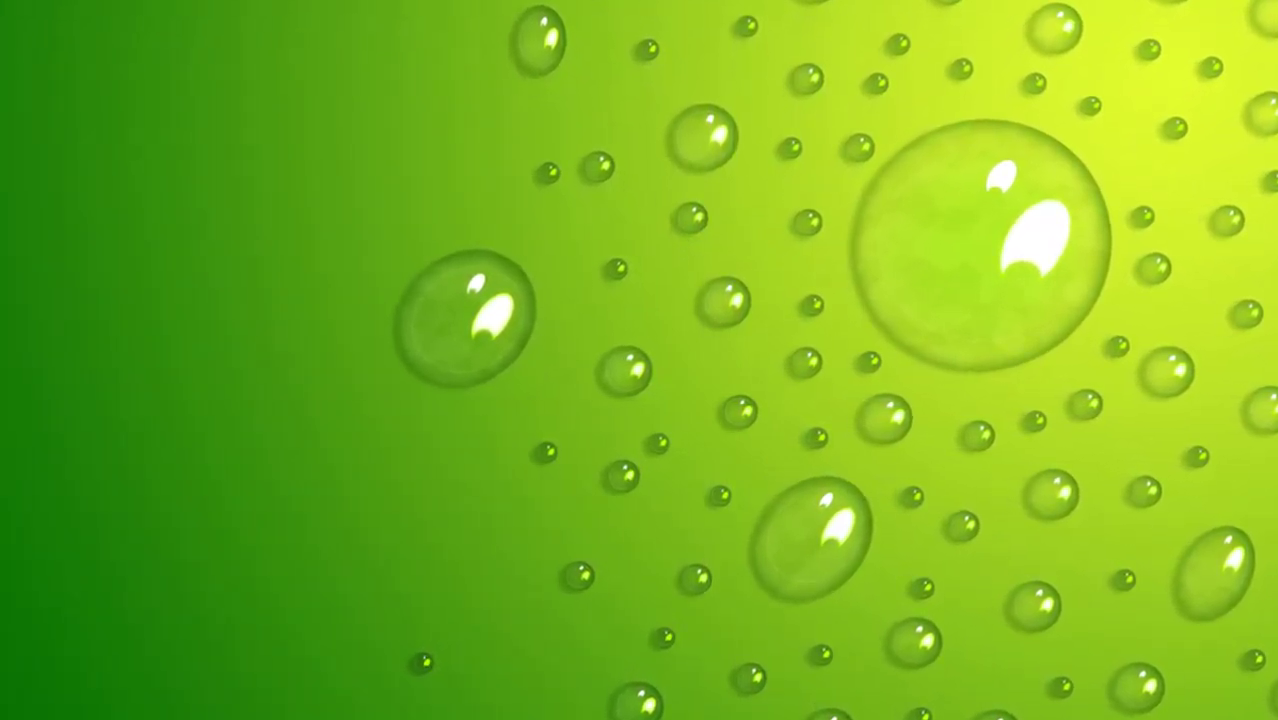
# Step: Create a new blank 1920 × 1080 document at 72 resolution
pyautogui.hotkey('ctrl', 'n')
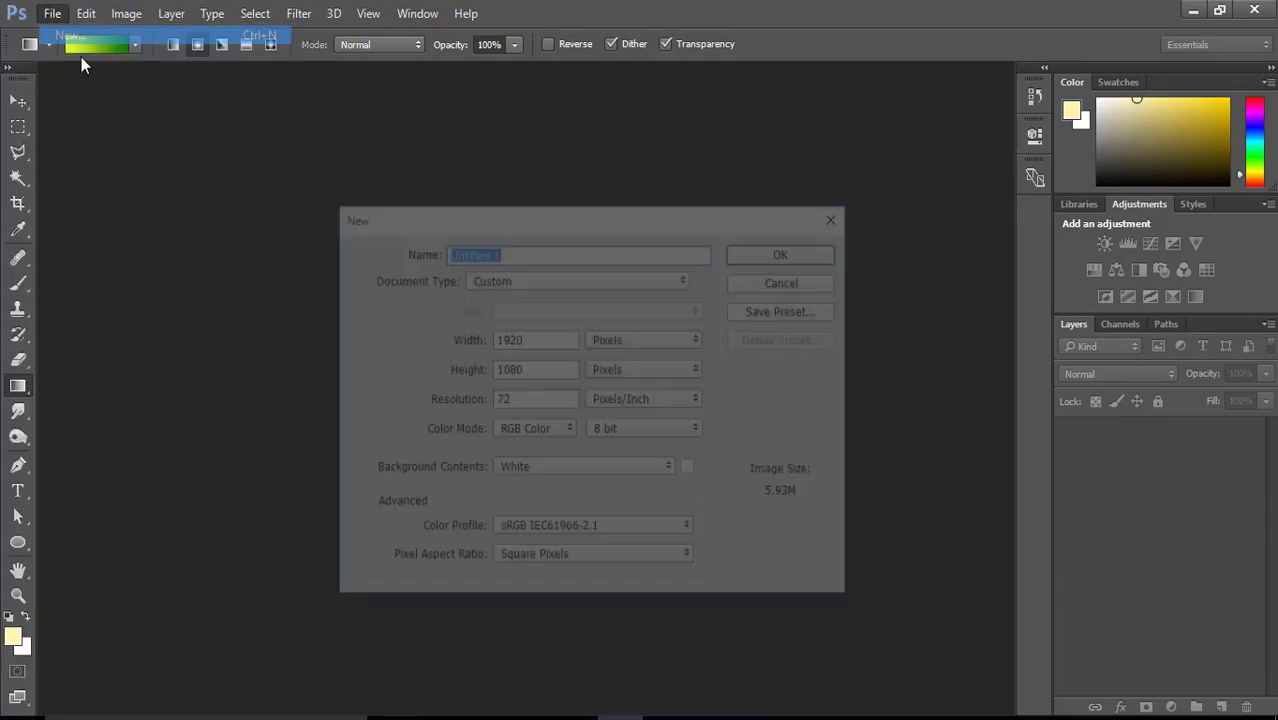
pyautogui.click(530, 340)
pyautogui.moveTo(546, 340); pyautogui.dragTo(449, 371)
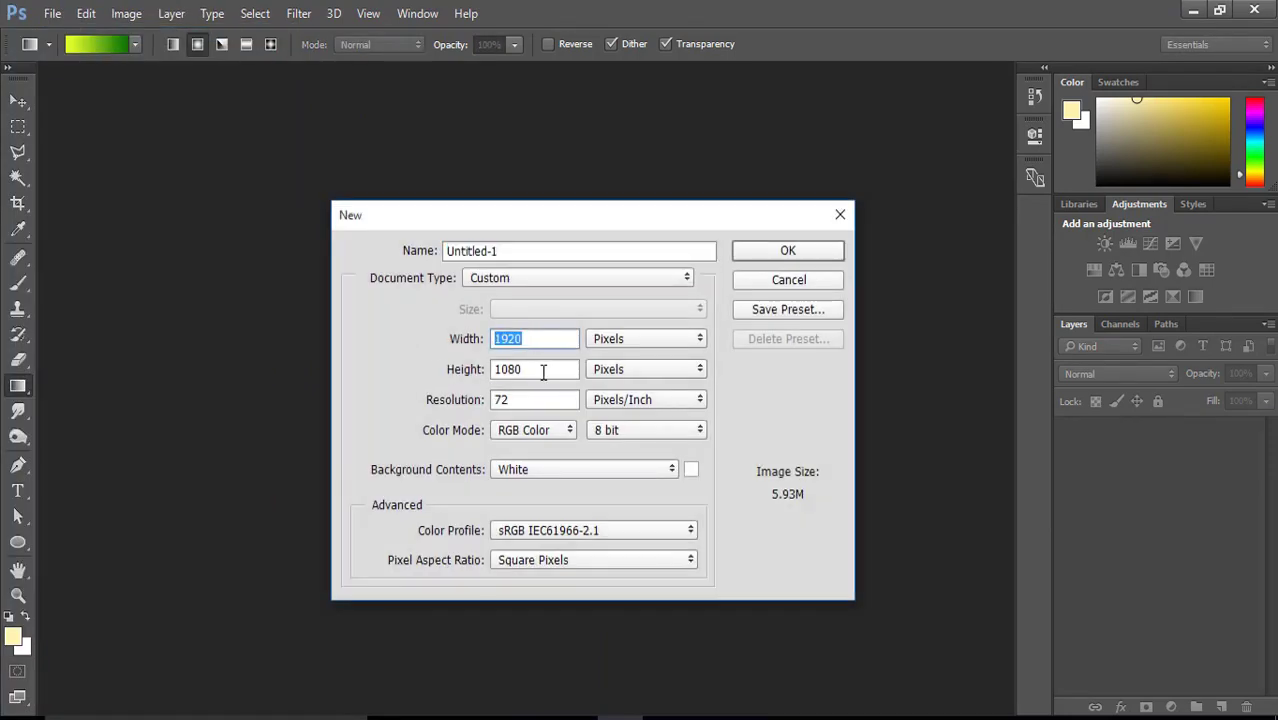
pyautogui.moveTo(542, 371); pyautogui.dragTo(401, 371)
pyautogui.moveTo(516, 401); pyautogui.dragTo(401, 400)
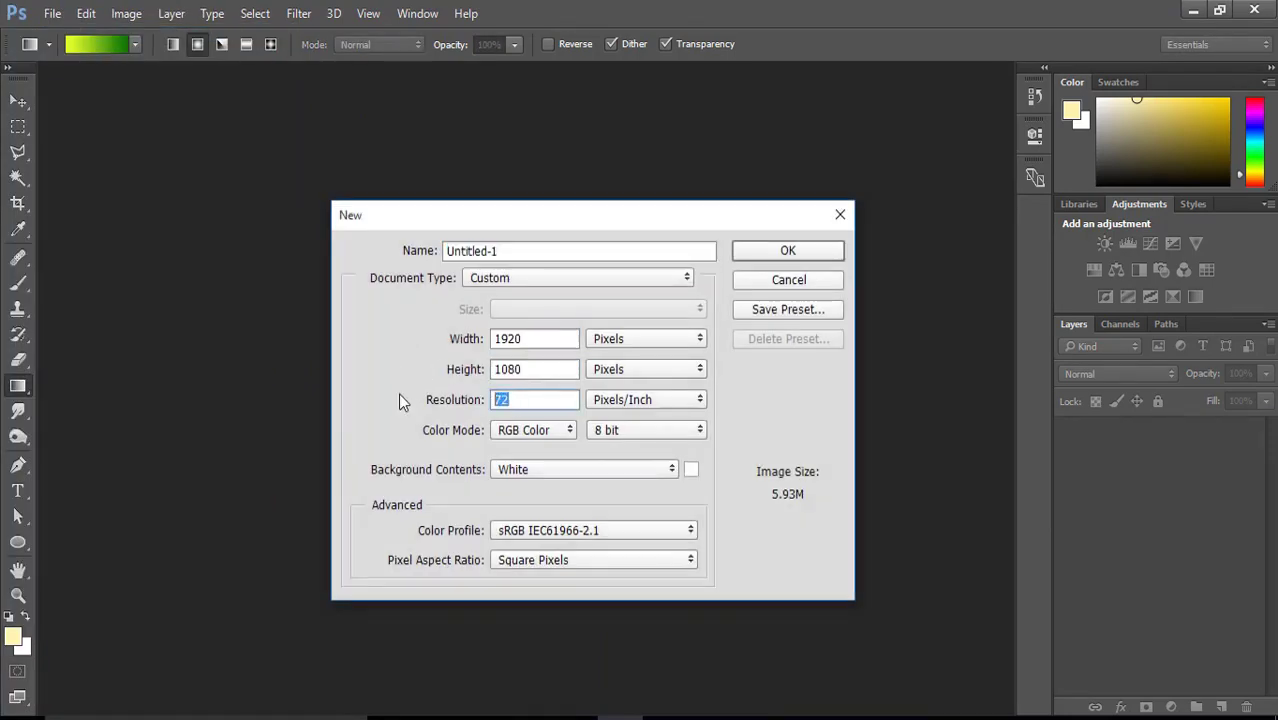
pyautogui.click(788, 256)
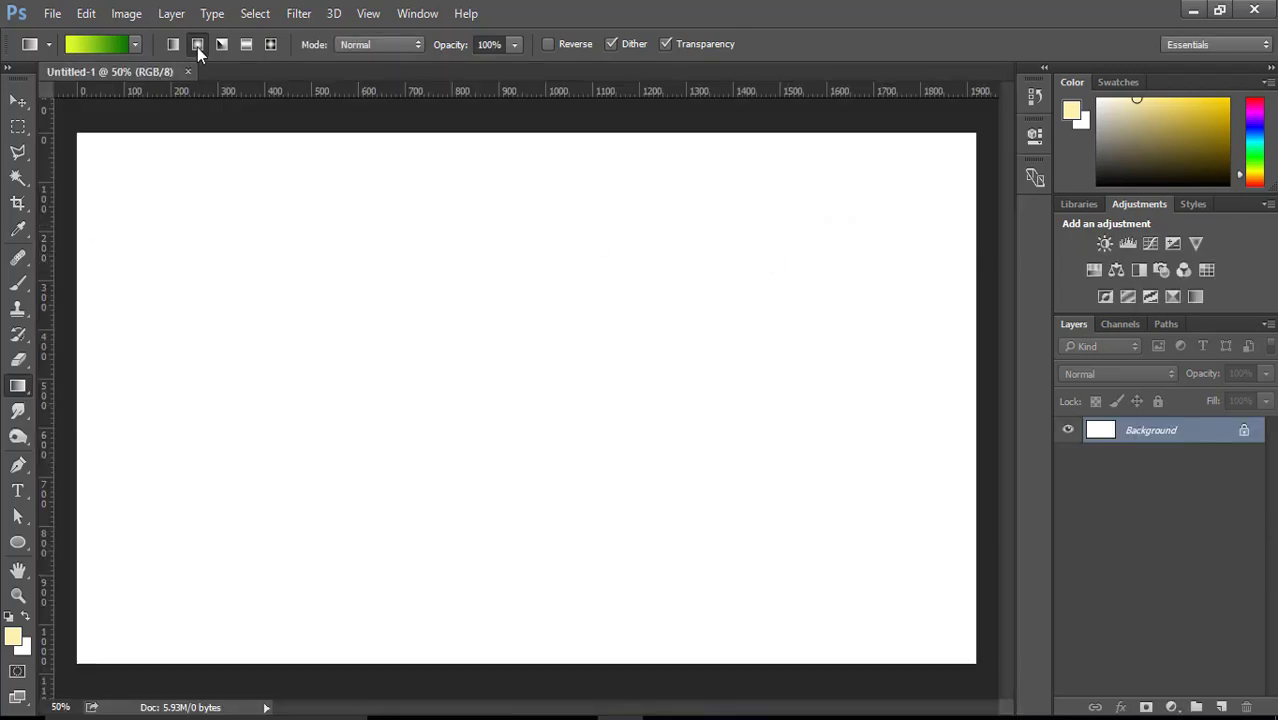
# Step: Fill the canvas with a radial gradient, #e3fe2e yellow at upper right to #006e00 dark green
pyautogui.click(100, 45)
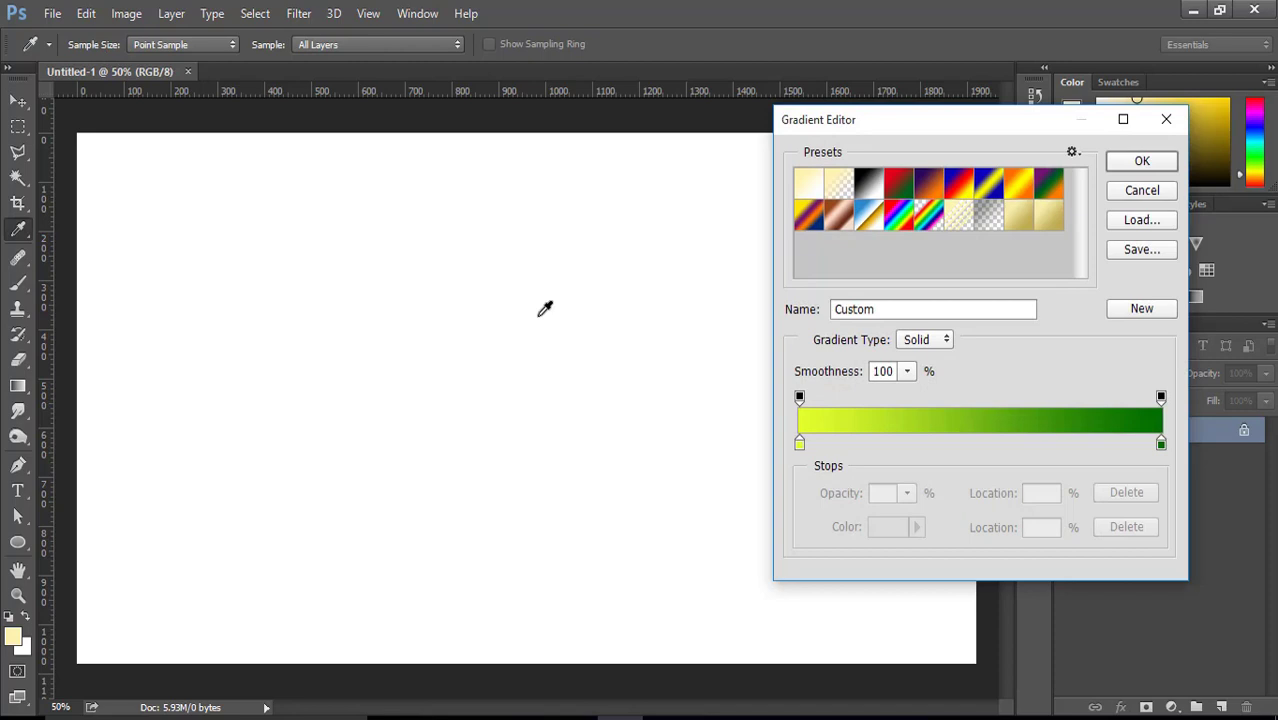
pyautogui.doubleClick(799, 443)
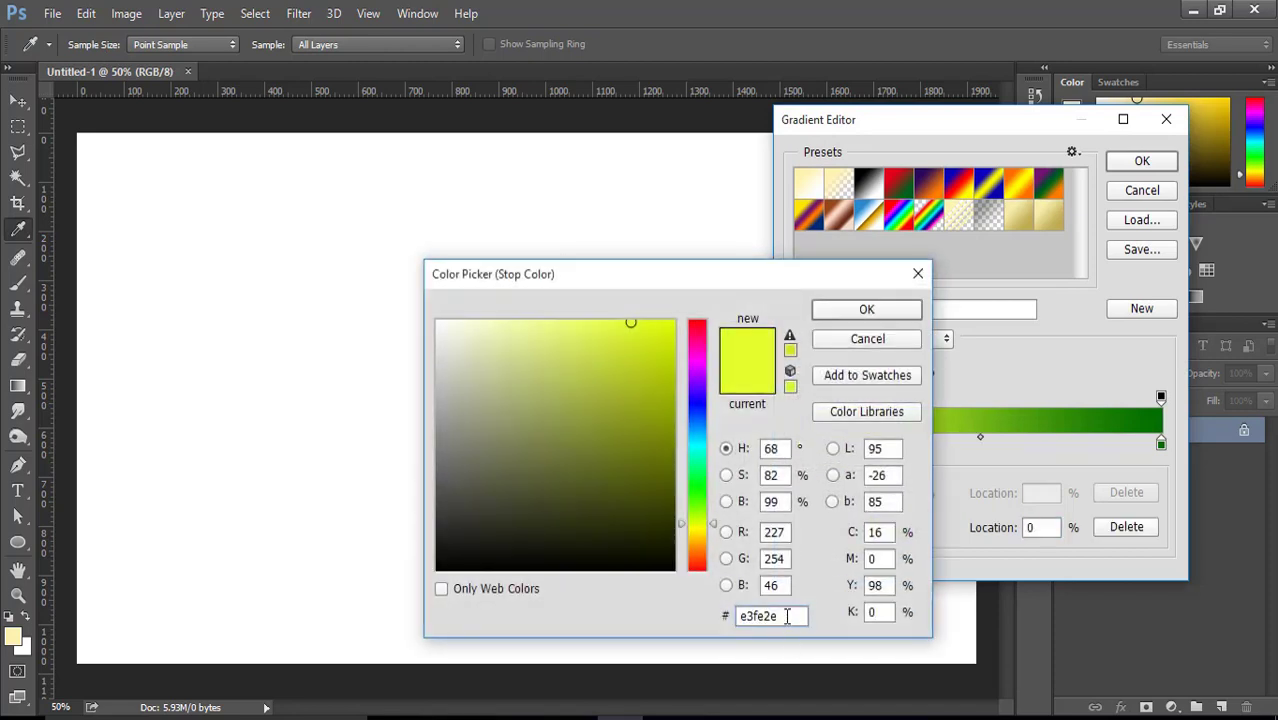
pyautogui.click(848, 318)
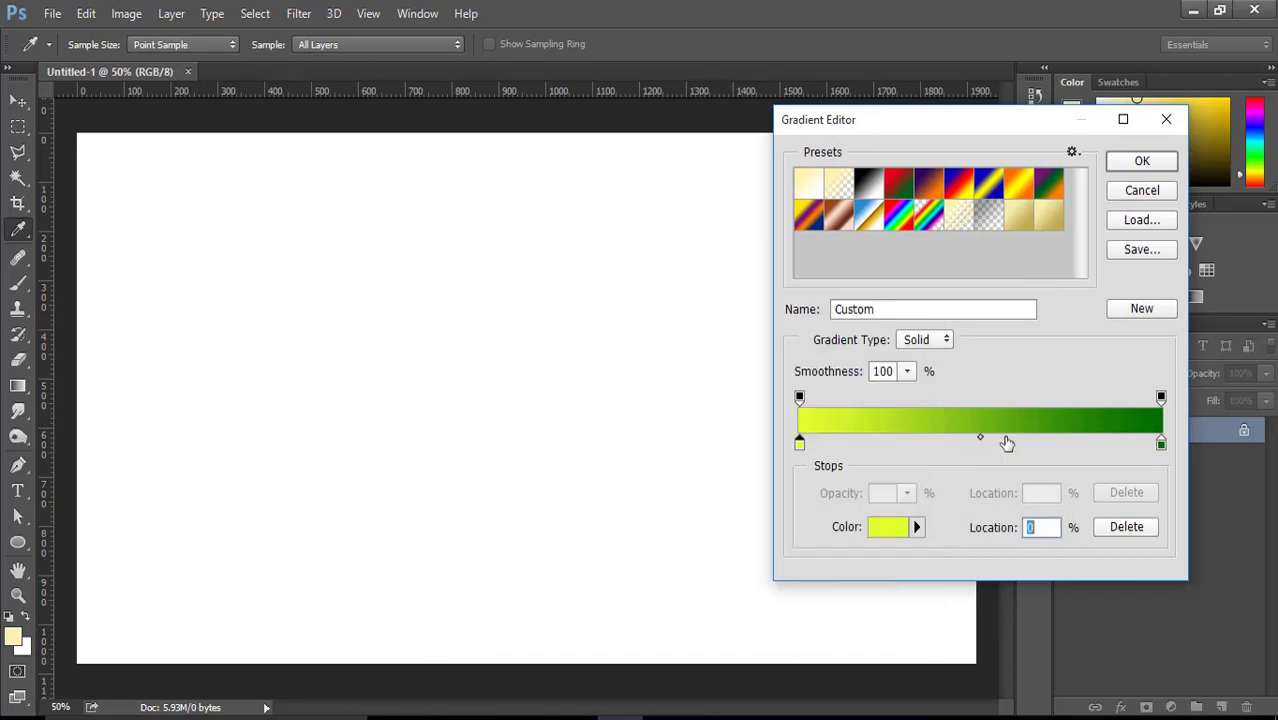
pyautogui.doubleClick(1161, 443)
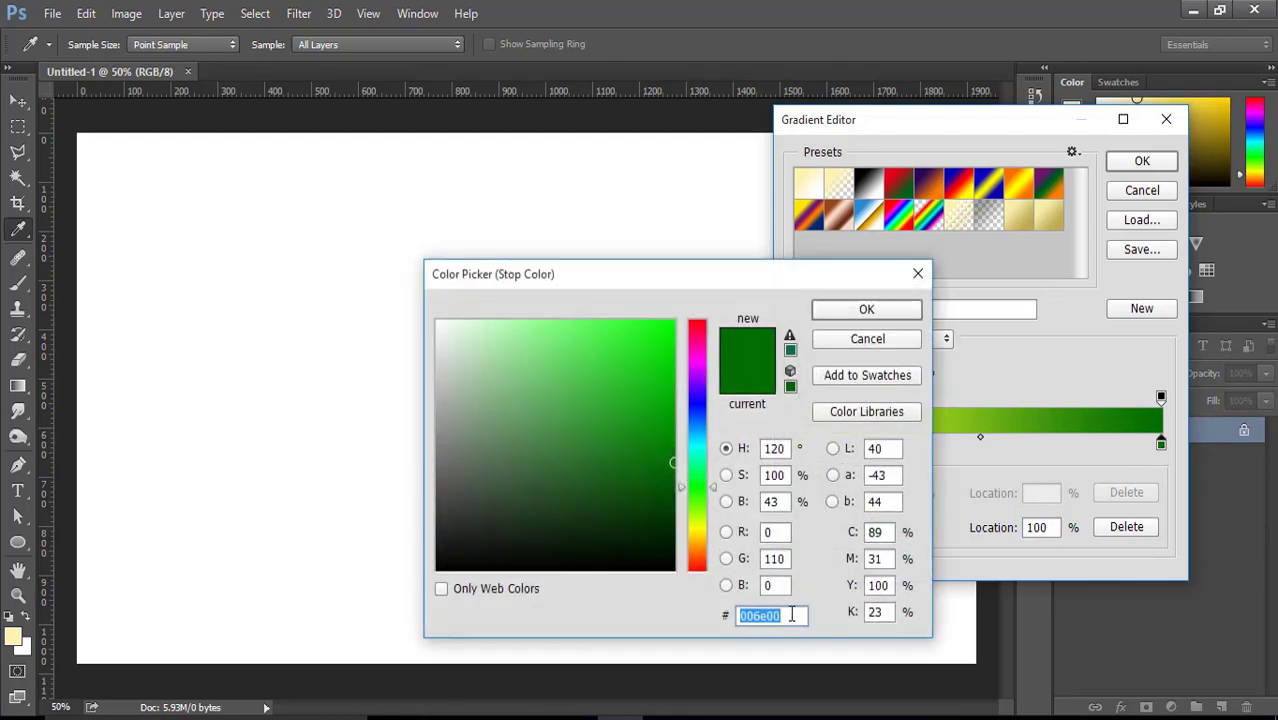
pyautogui.click(848, 325)
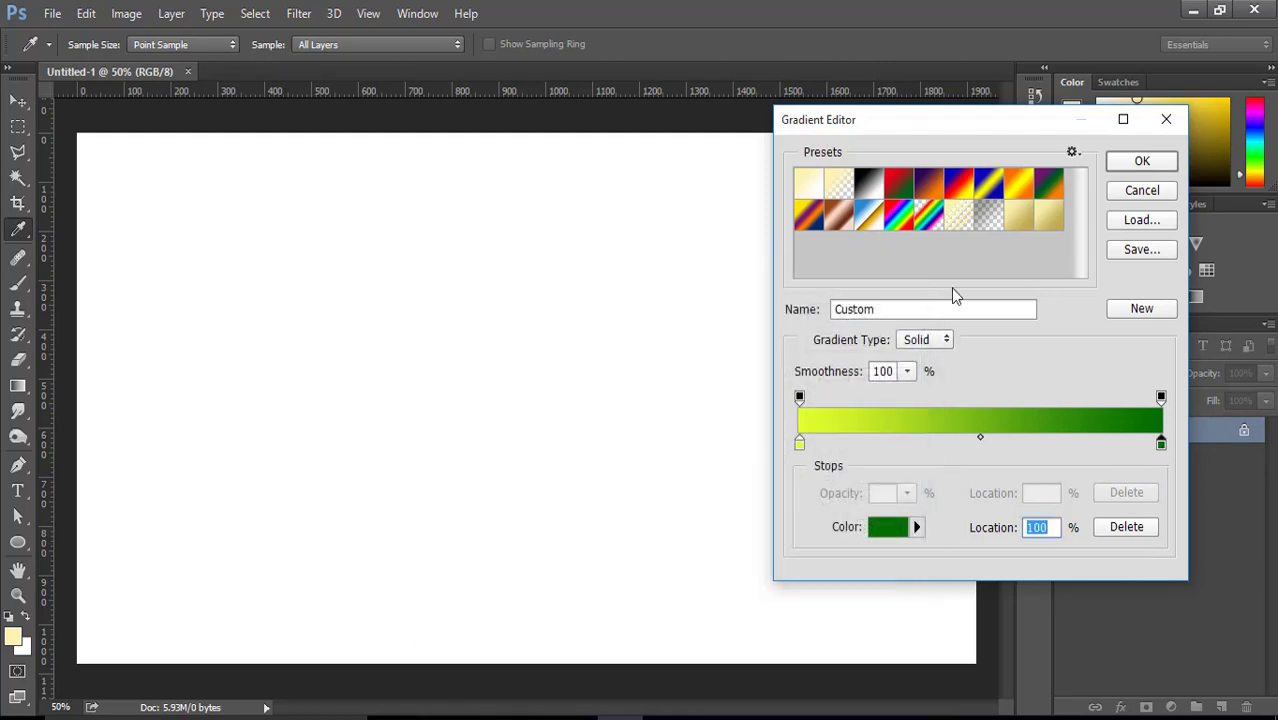
pyautogui.click(1141, 162)
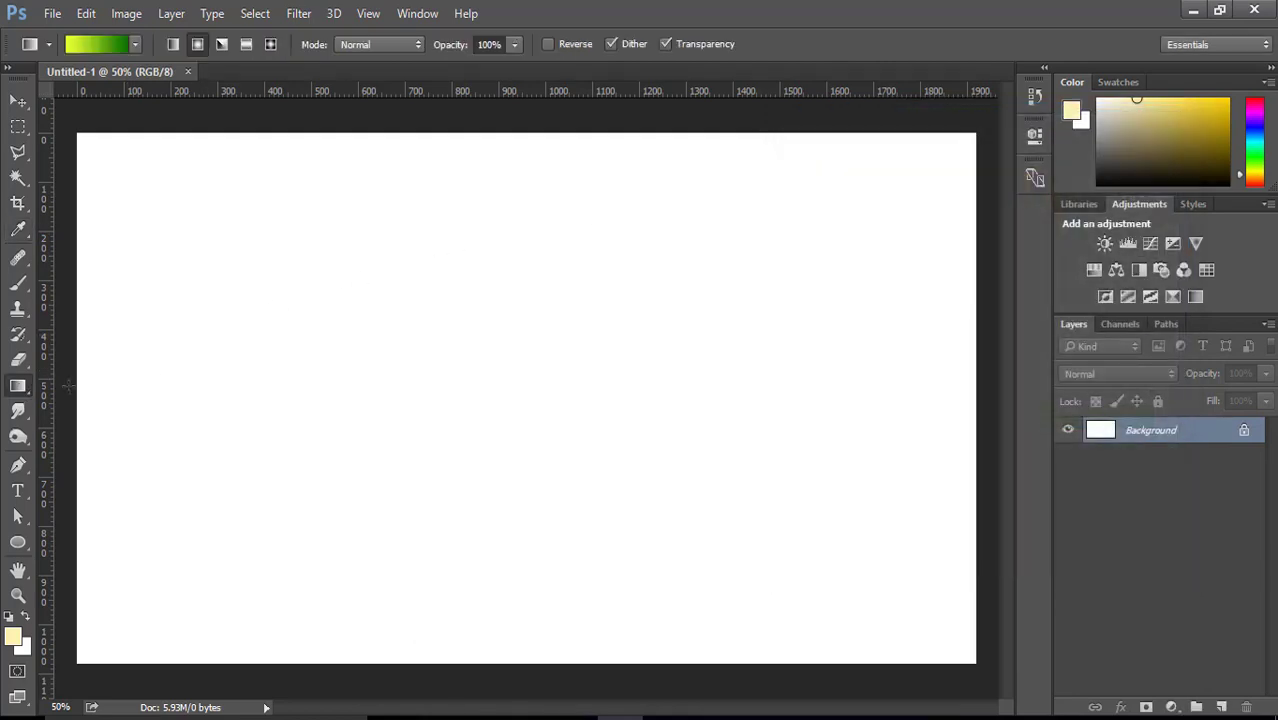
pyautogui.moveTo(848, 227); pyautogui.dragTo(109, 625)
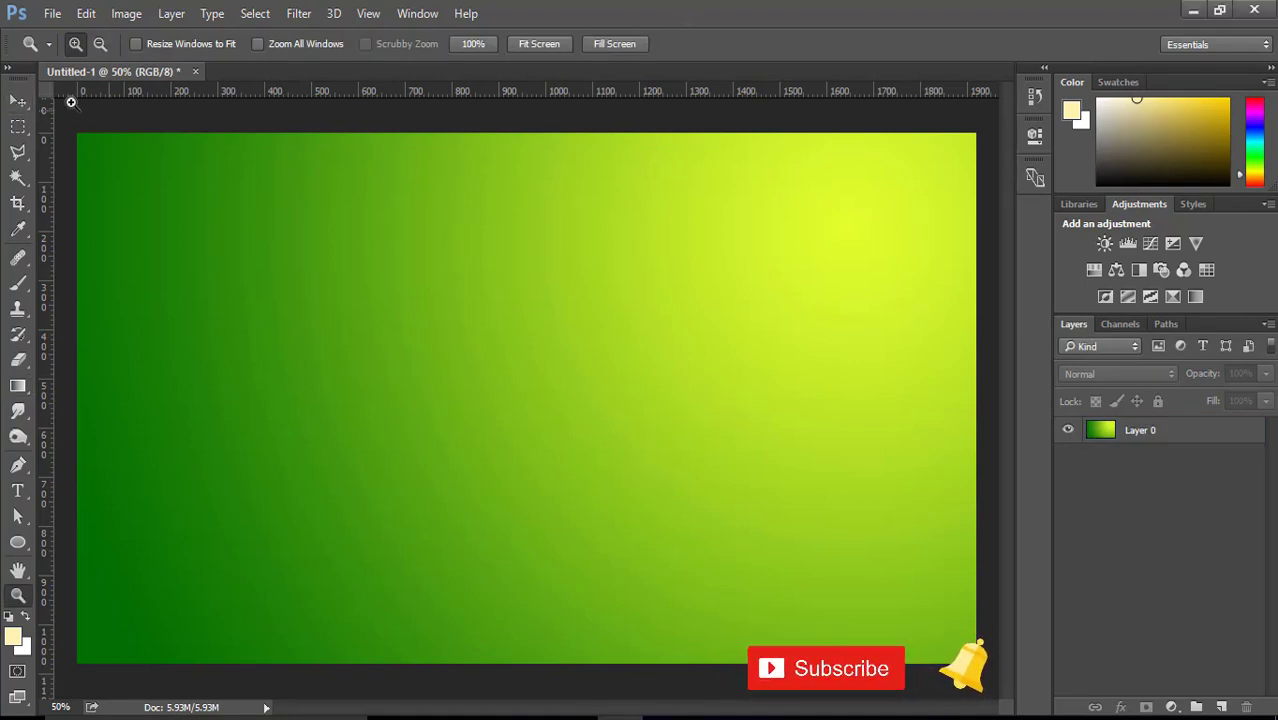
# Step: Add a new empty layer above the gradient Layer 0
pyautogui.click(18, 100)
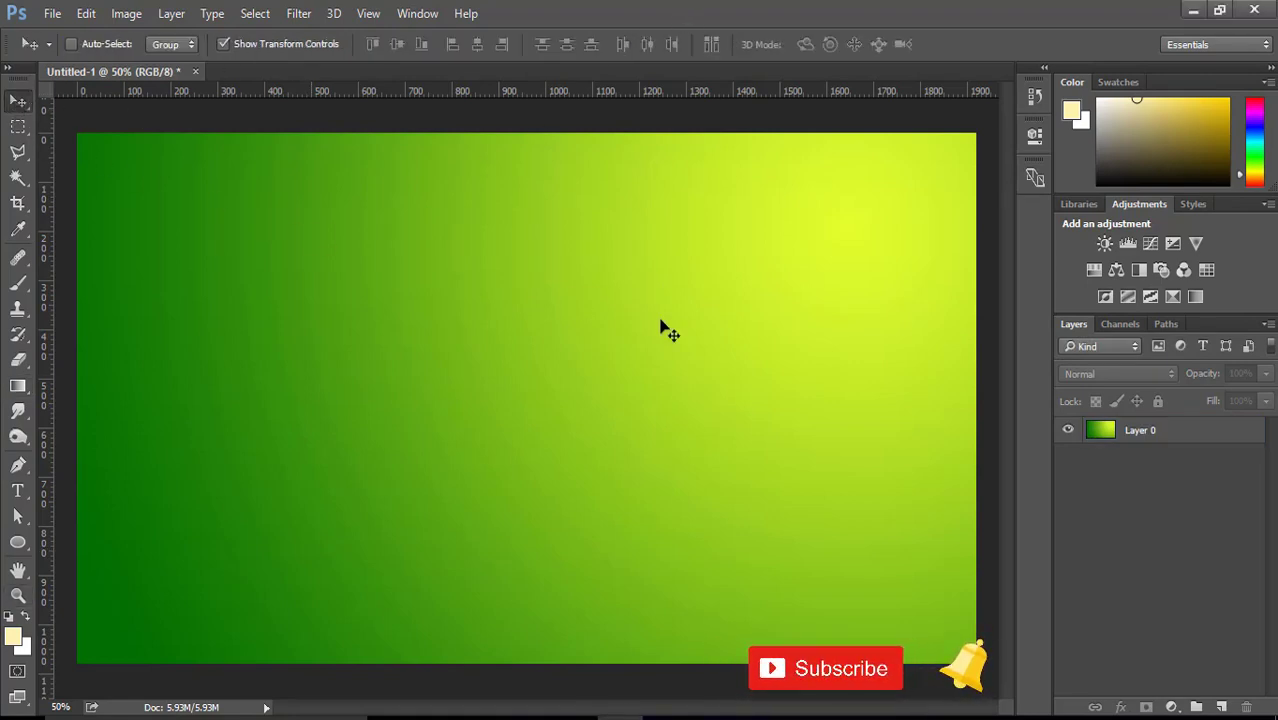
pyautogui.click(1190, 448)
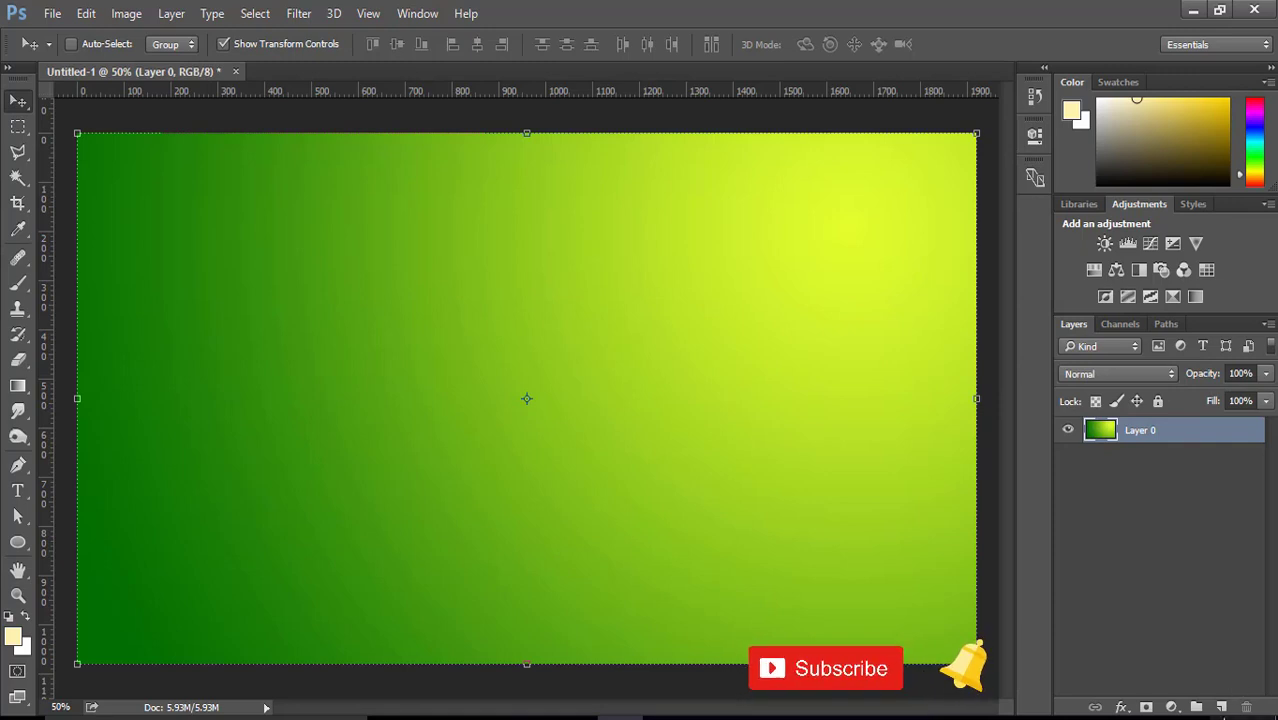
pyautogui.click(1221, 707)
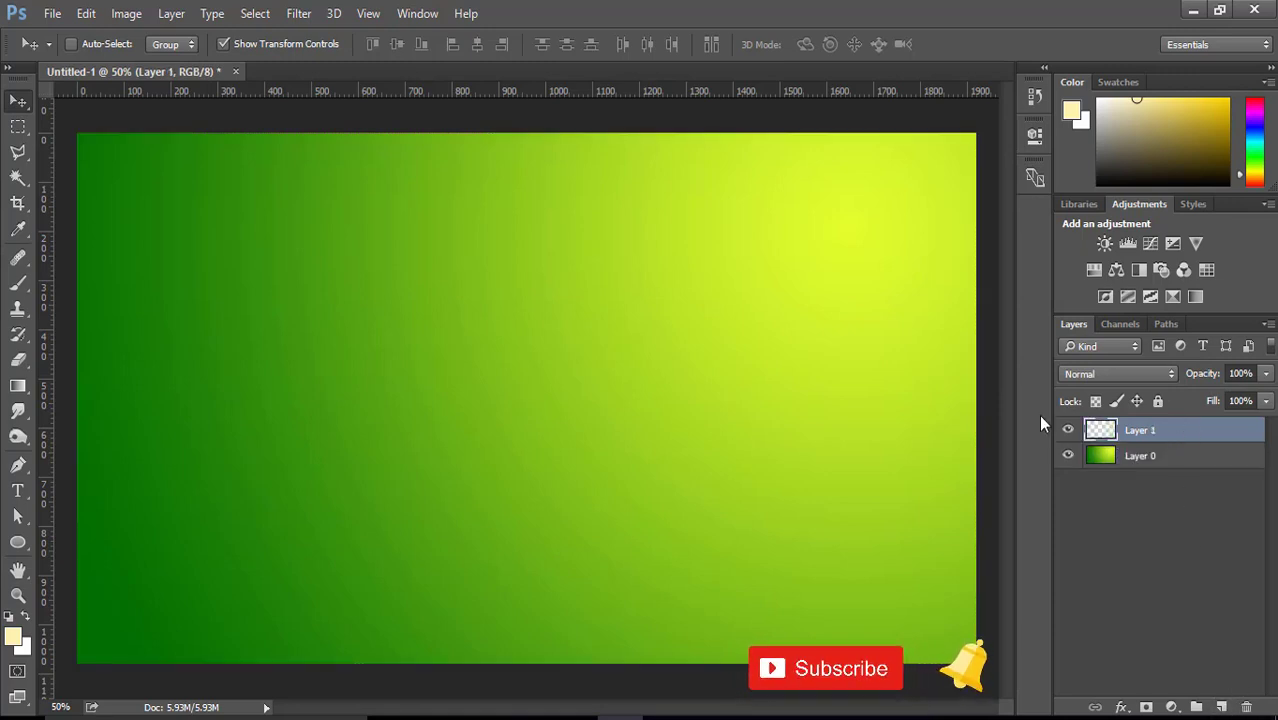
# Step: Paint a white 300 px Hard Round dab at upper right, then set the layer Fill to 0%
pyautogui.click(18, 284)
pyautogui.click(394, 45)
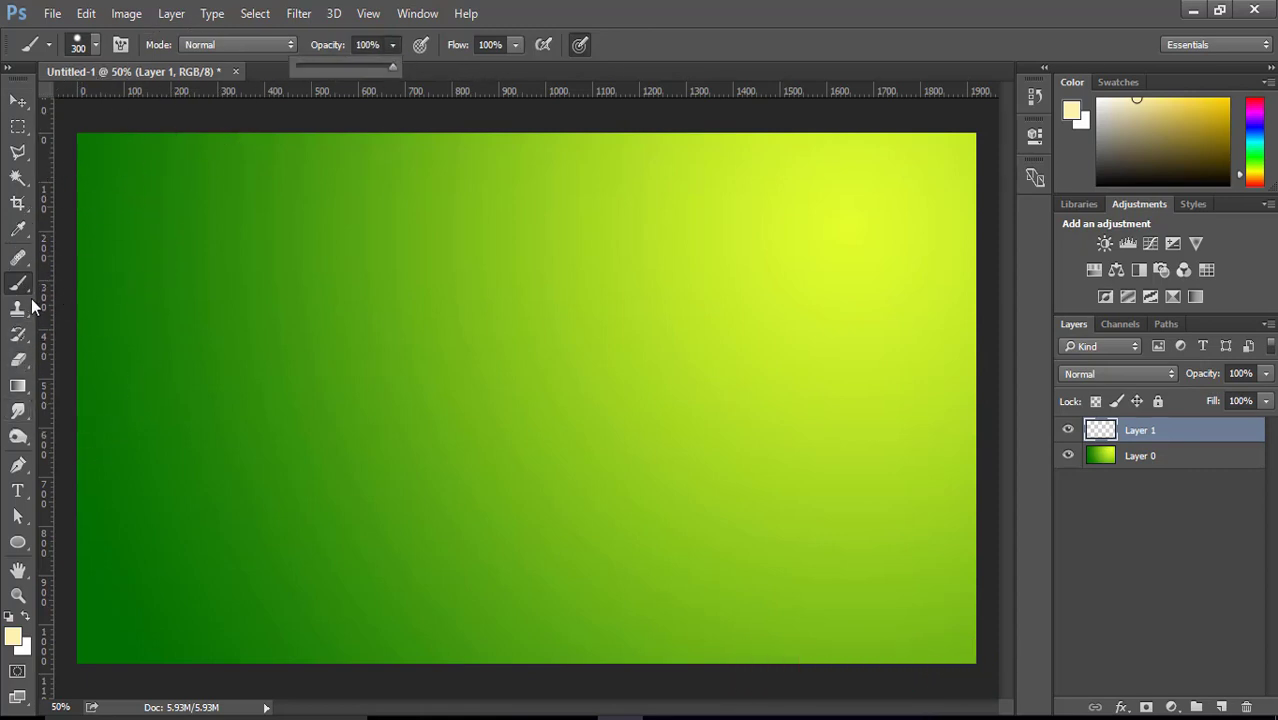
pyautogui.rightClick(316, 310)
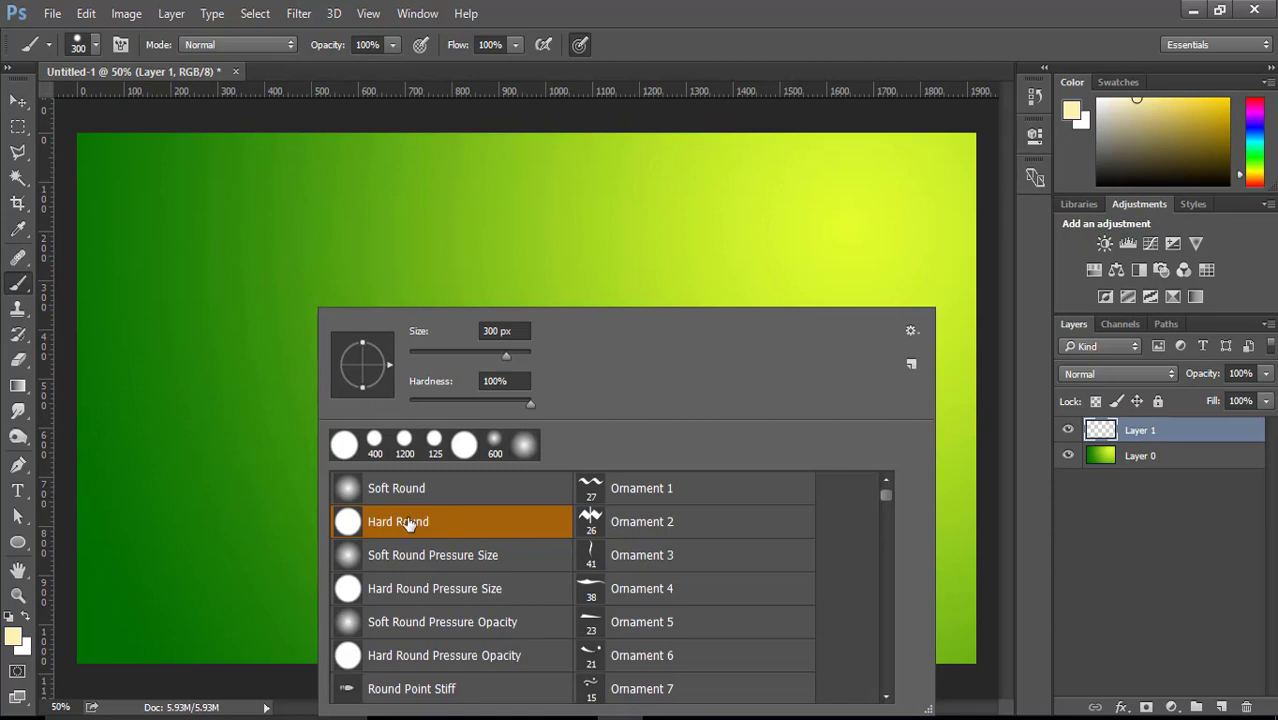
pyautogui.doubleClick(408, 527)
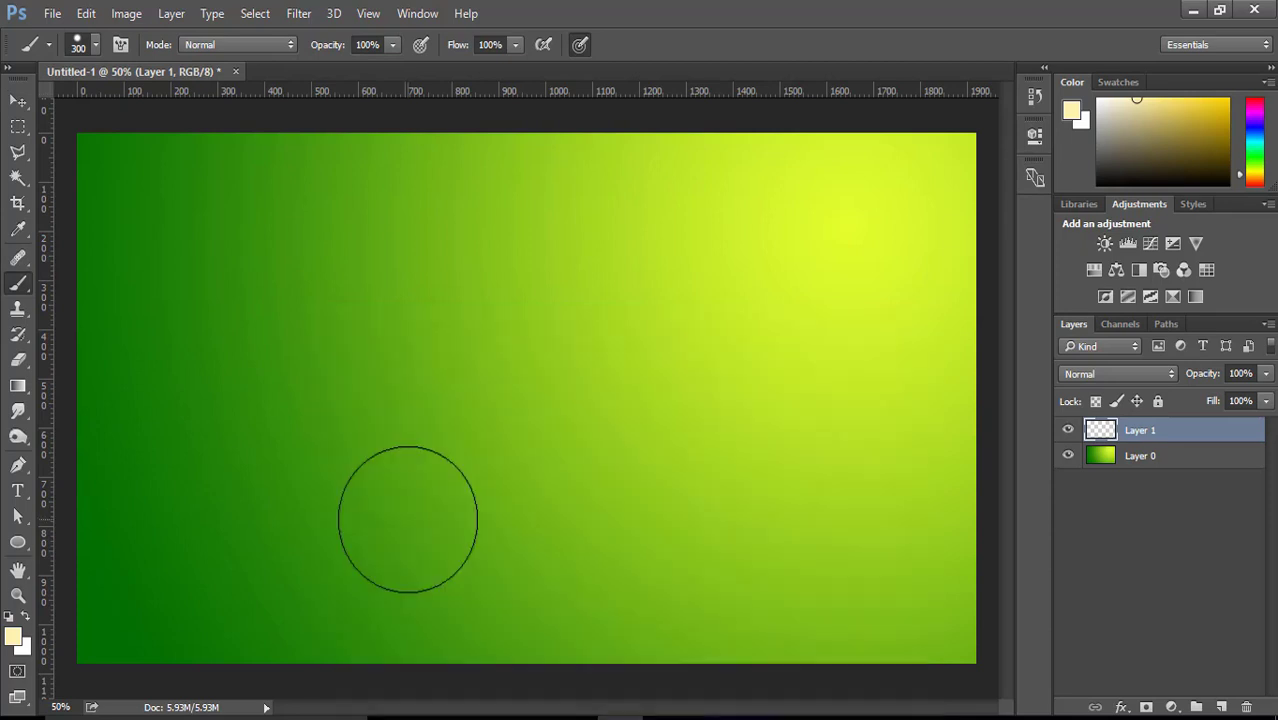
pyautogui.click(14, 636)
pyautogui.moveTo(446, 333); pyautogui.dragTo(431, 314)
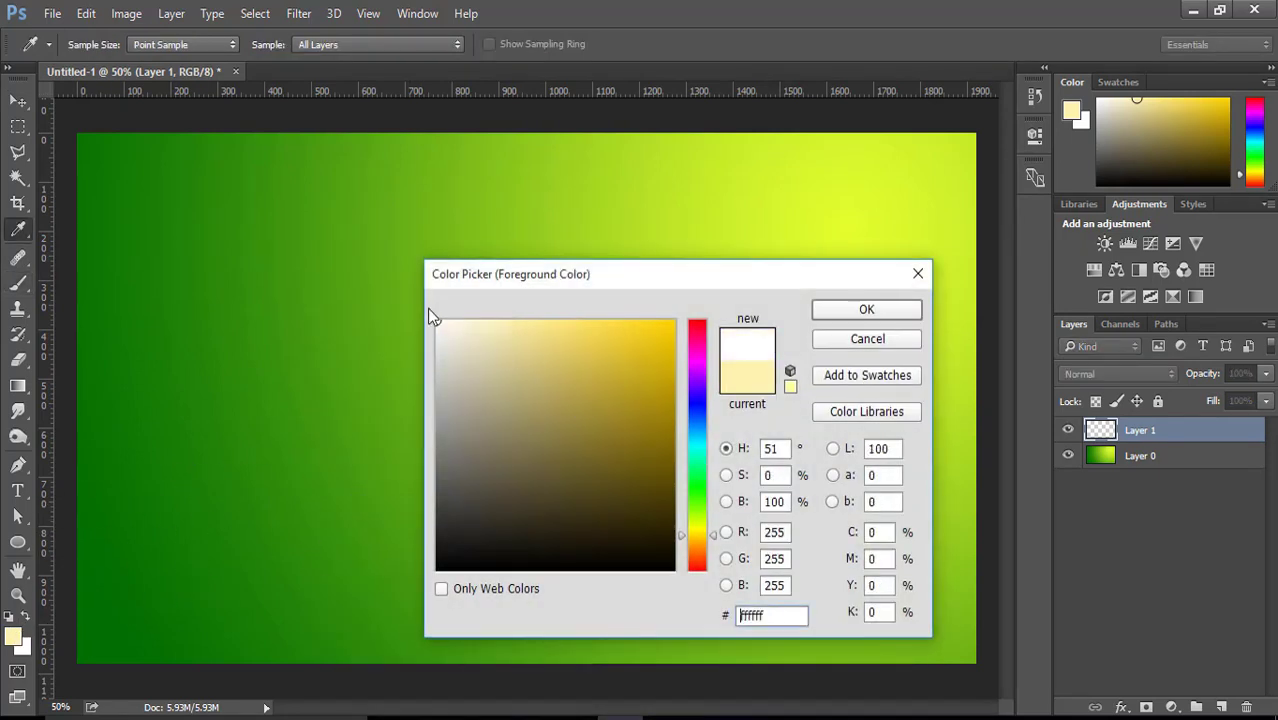
pyautogui.click(858, 318)
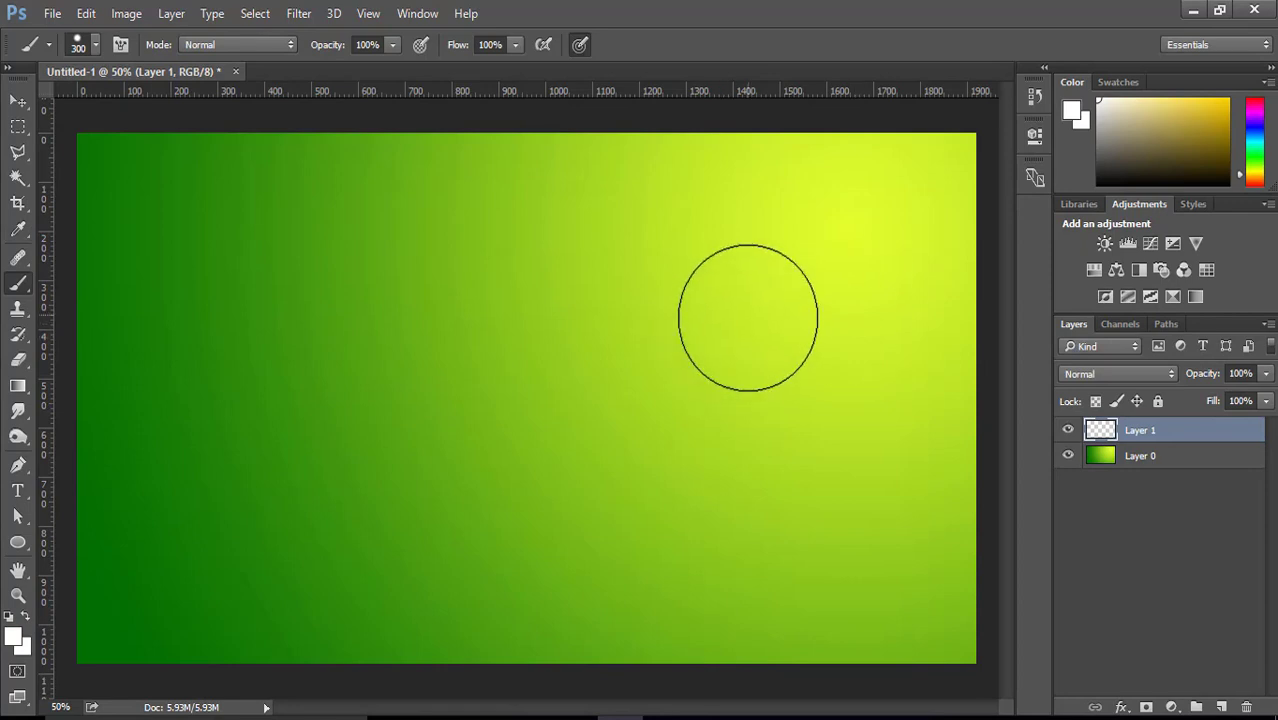
pyautogui.click(748, 317)
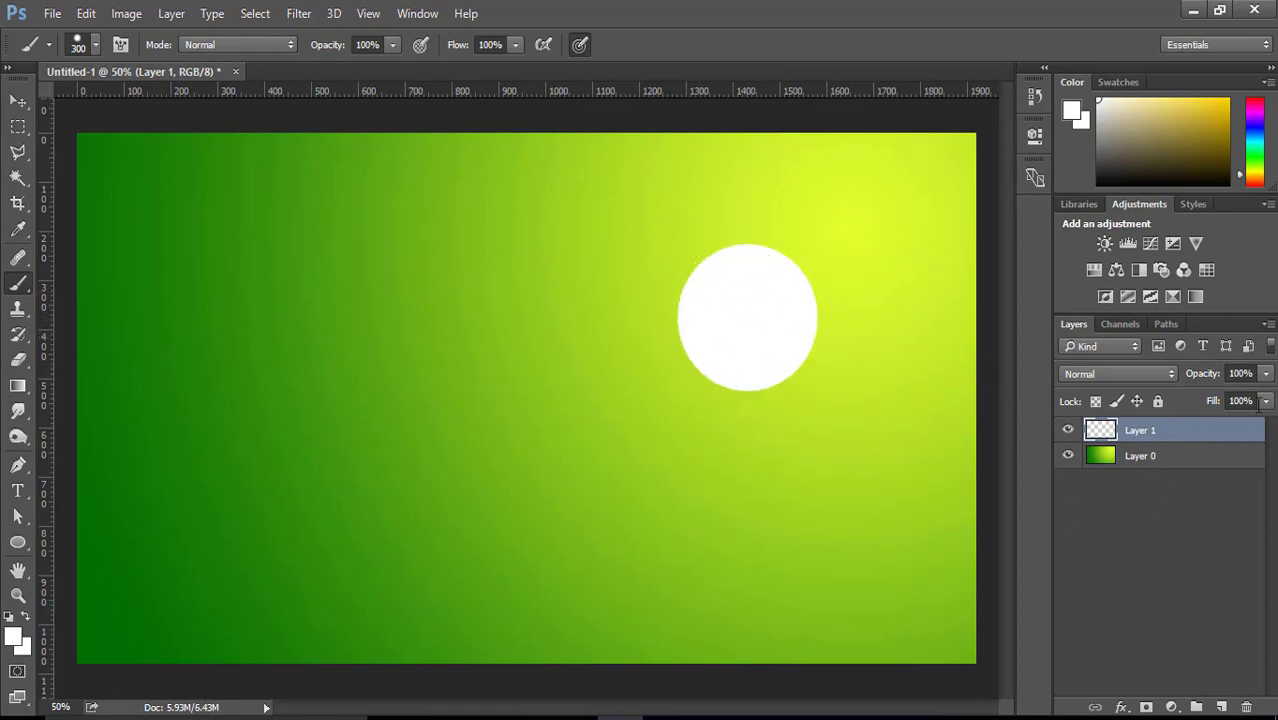
pyautogui.click(1266, 404)
pyautogui.moveTo(1264, 424); pyautogui.dragTo(1160, 430)
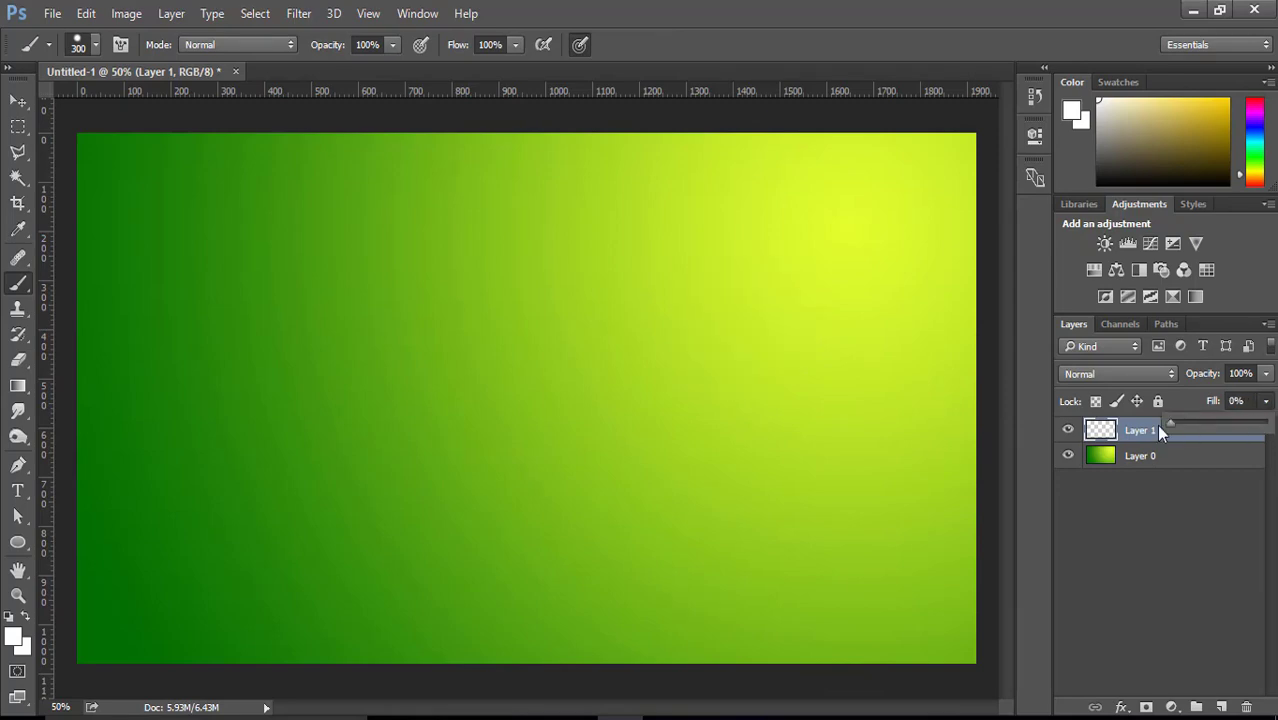
# Step: Add an Inner Shadow to Layer 1 with colour #277401
pyautogui.doubleClick(1218, 434)
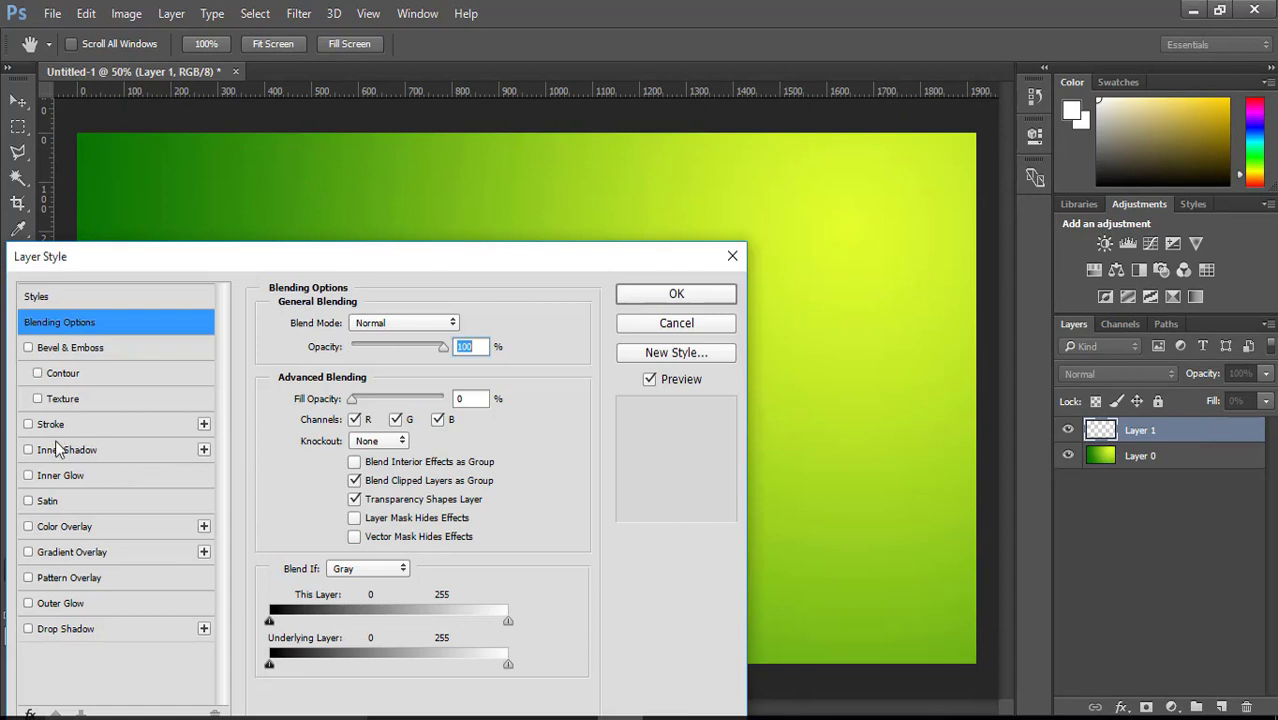
pyautogui.click(56, 453)
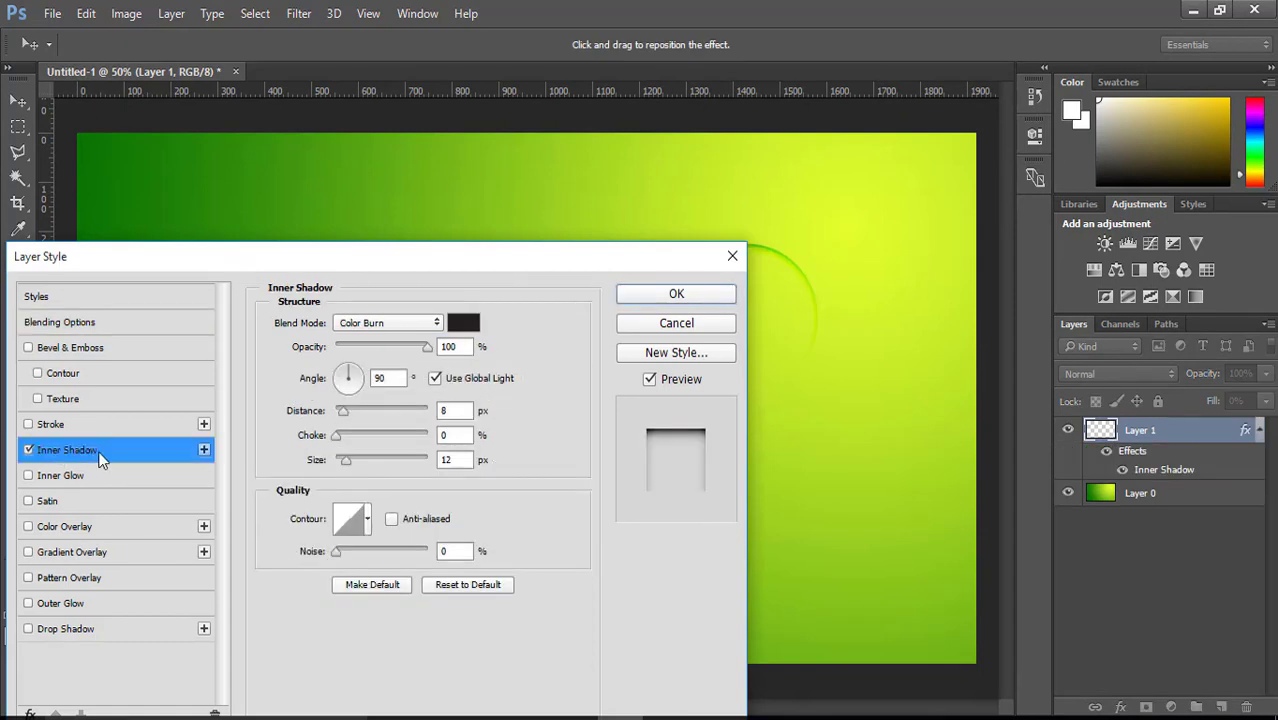
pyautogui.click(466, 326)
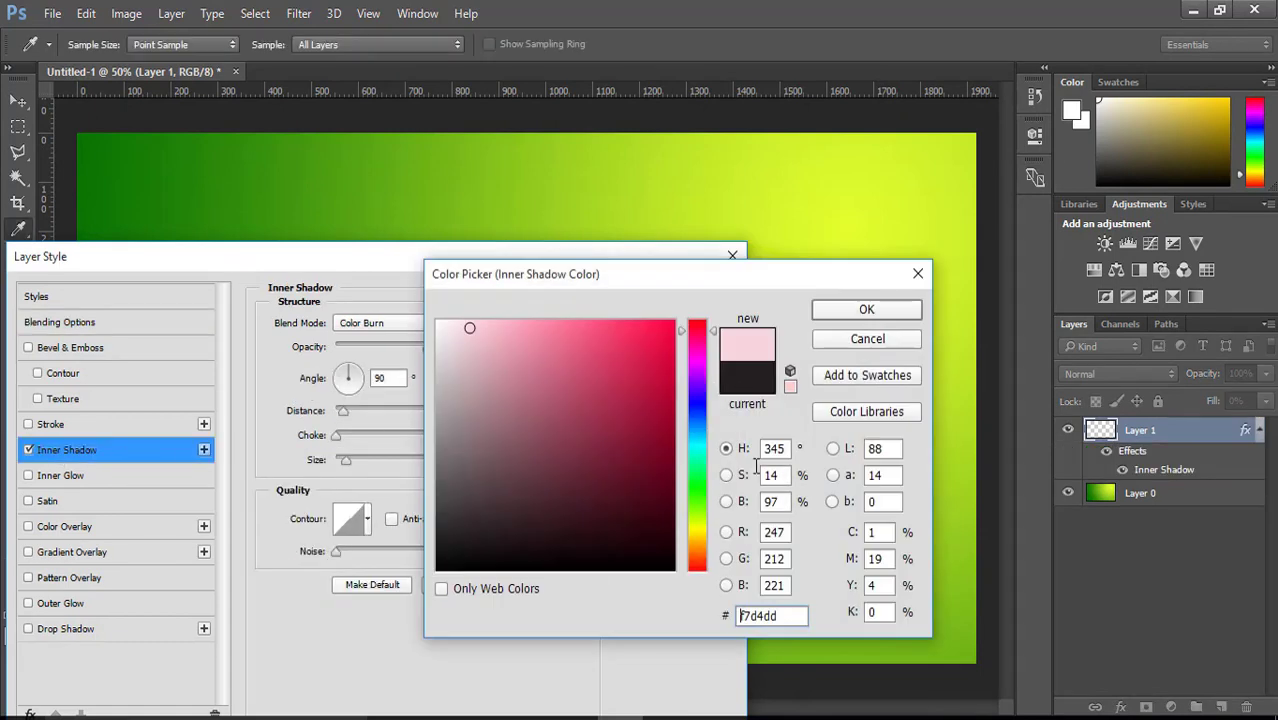
pyautogui.hotkey('ctrl', 'a')
pyautogui.write('277')
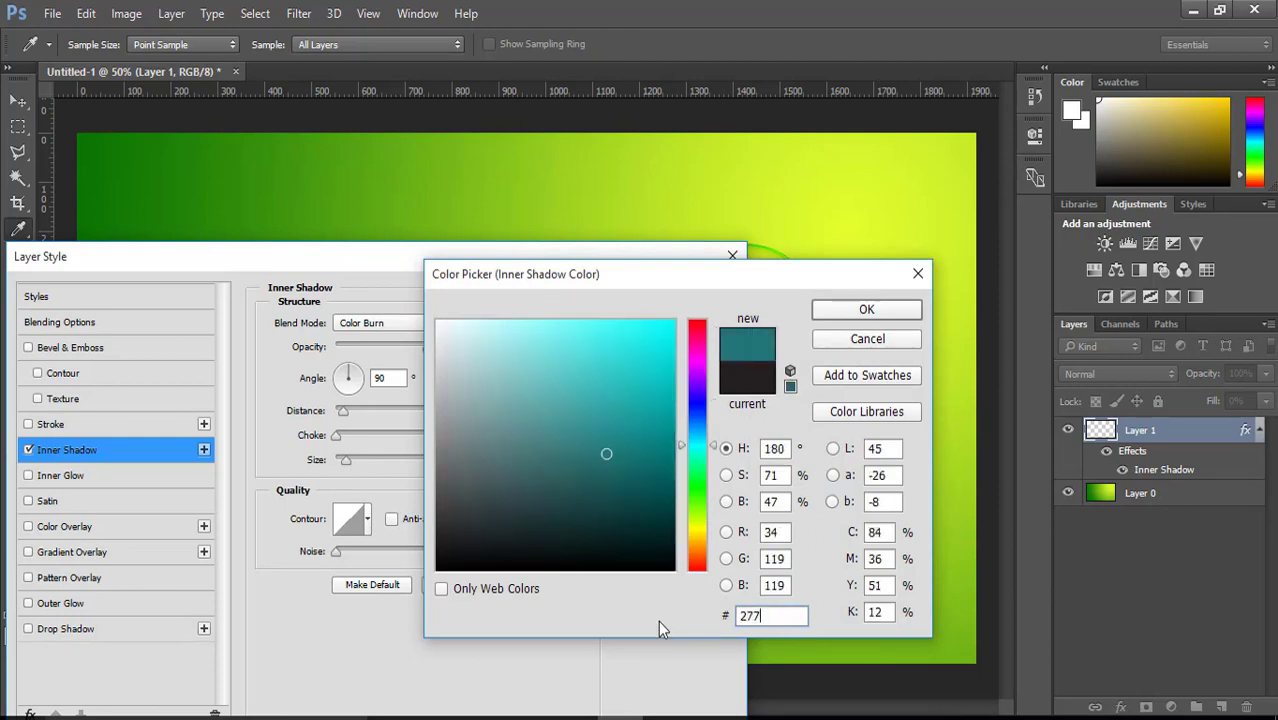
pyautogui.write('40')
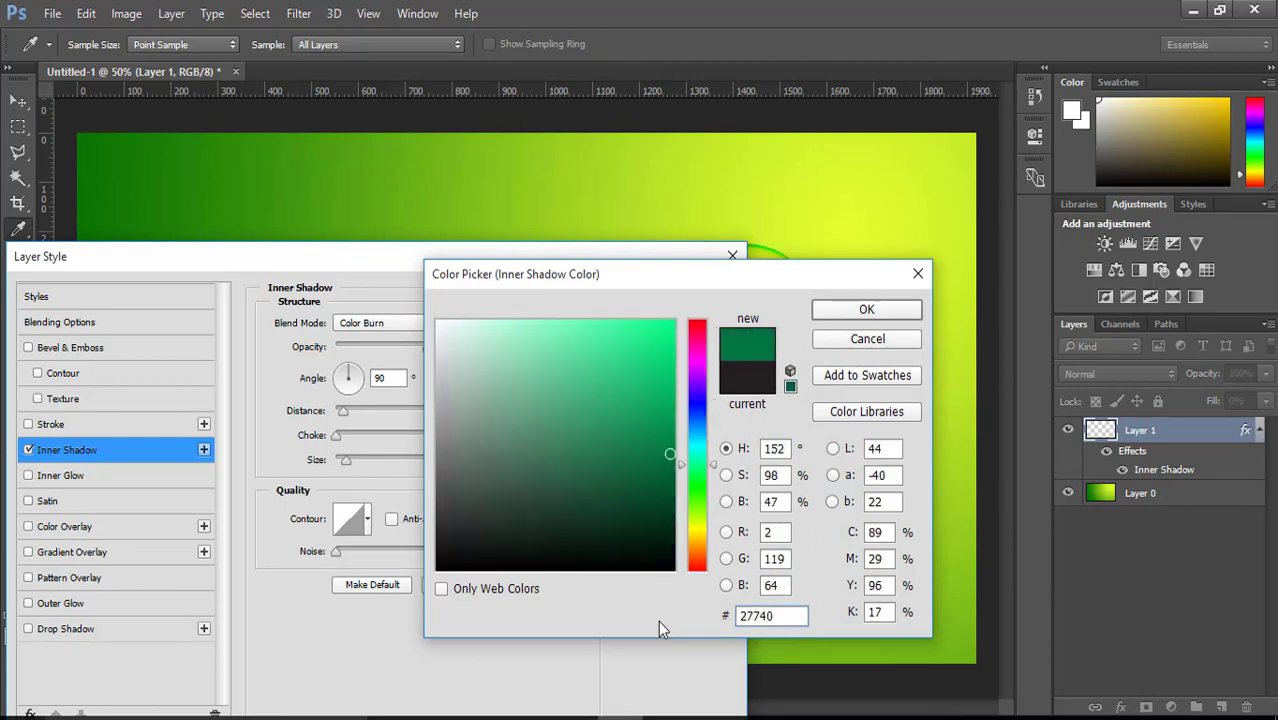
pyautogui.write('1')
pyautogui.click(866, 310)
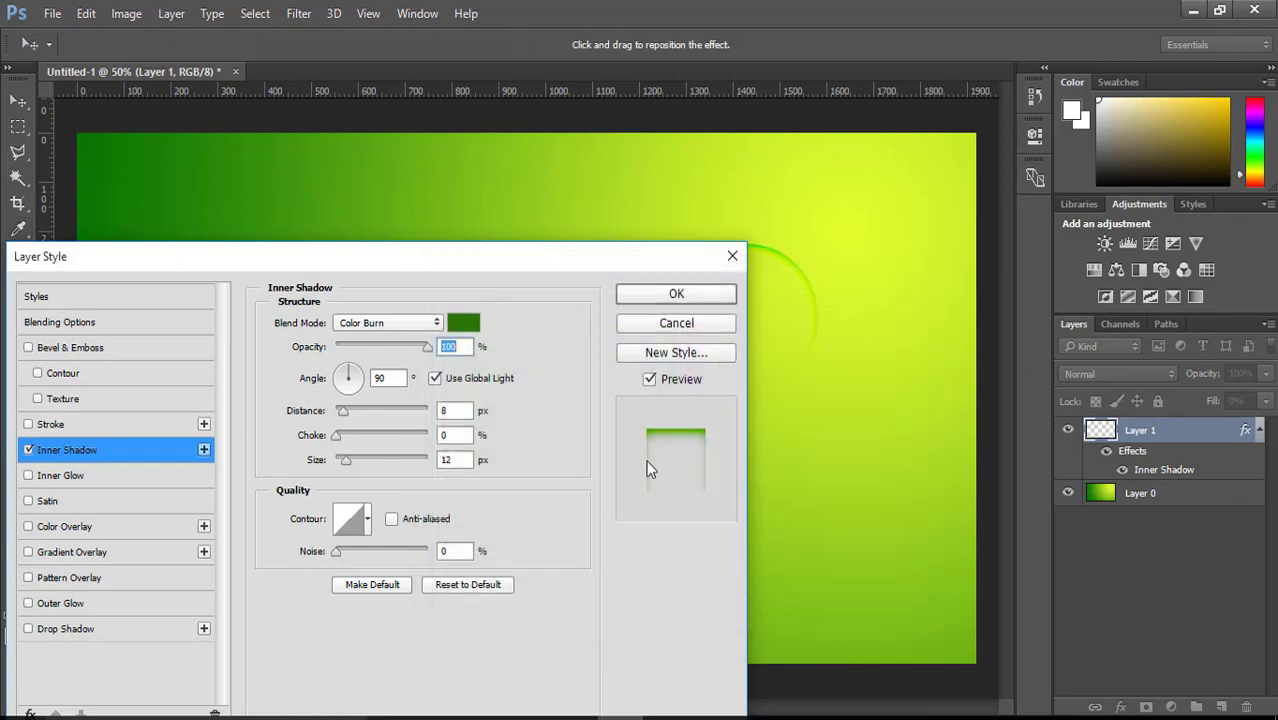
# Step: Set the inner shadow to Multiply, 5 px distance, 25 px size and 75% opacity
pyautogui.click(430, 294)
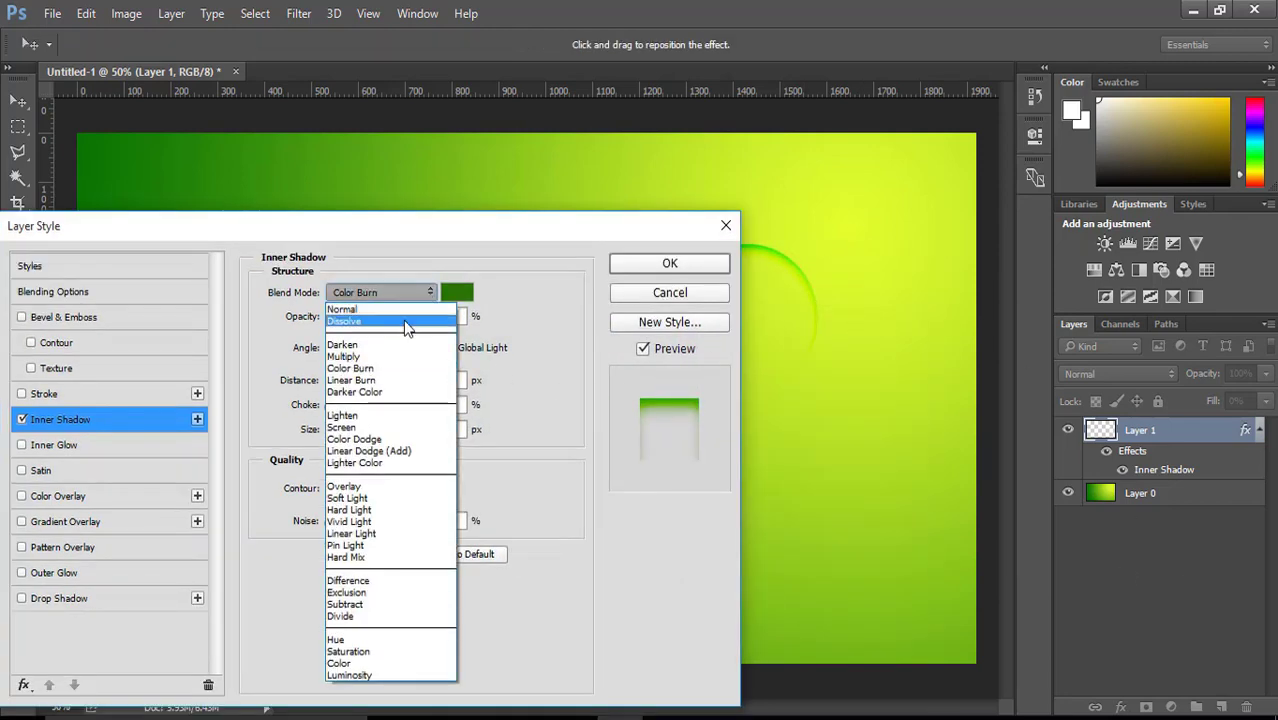
pyautogui.click(360, 348)
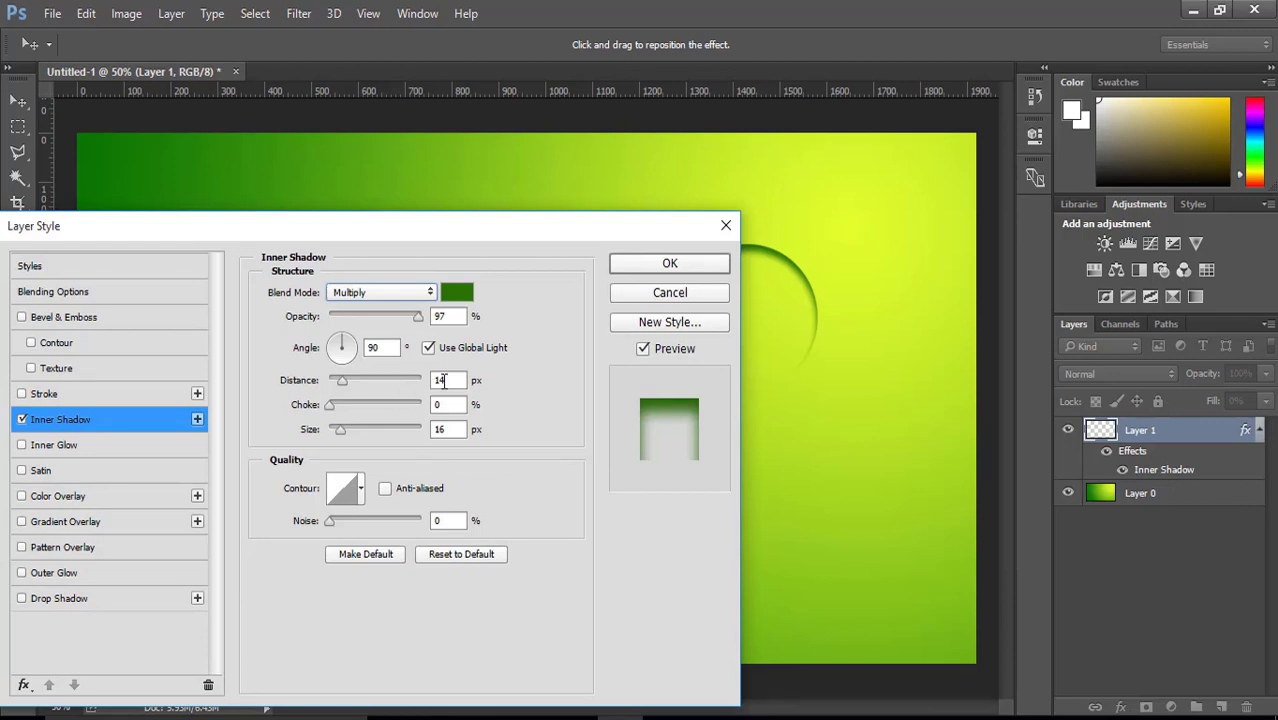
pyautogui.doubleClick(452, 384)
pyautogui.write('5')
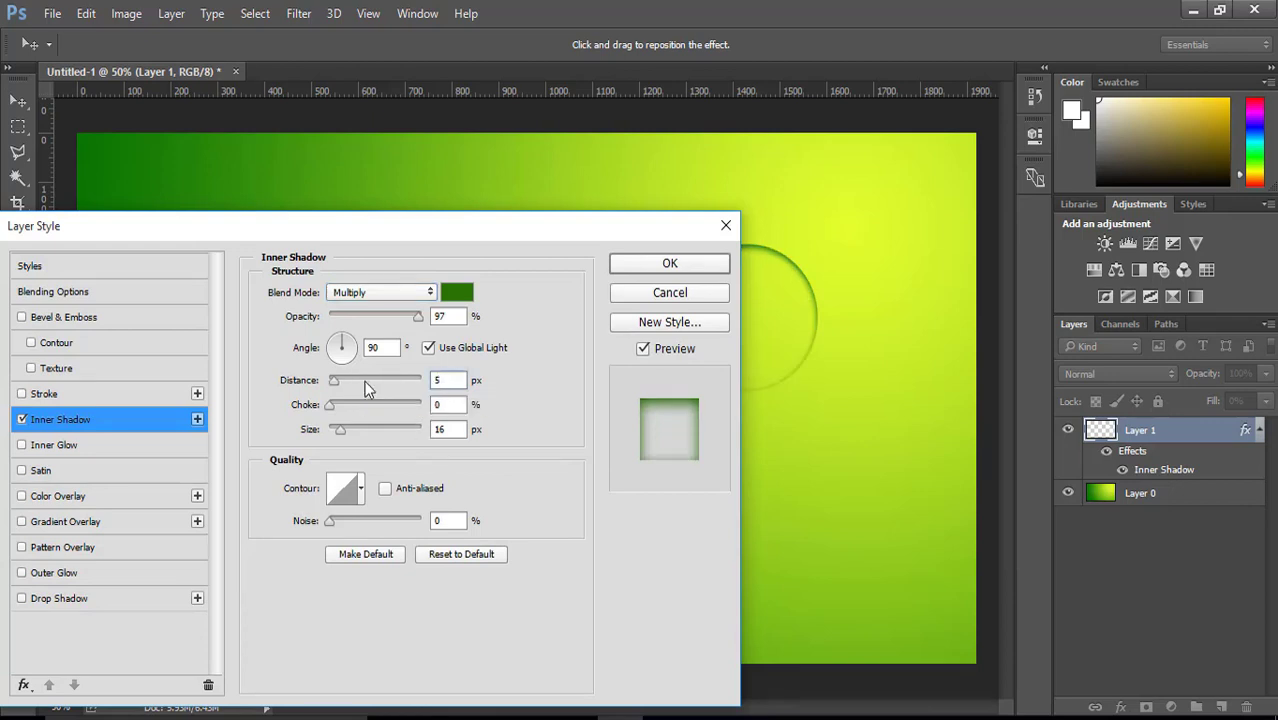
pyautogui.doubleClick(448, 430)
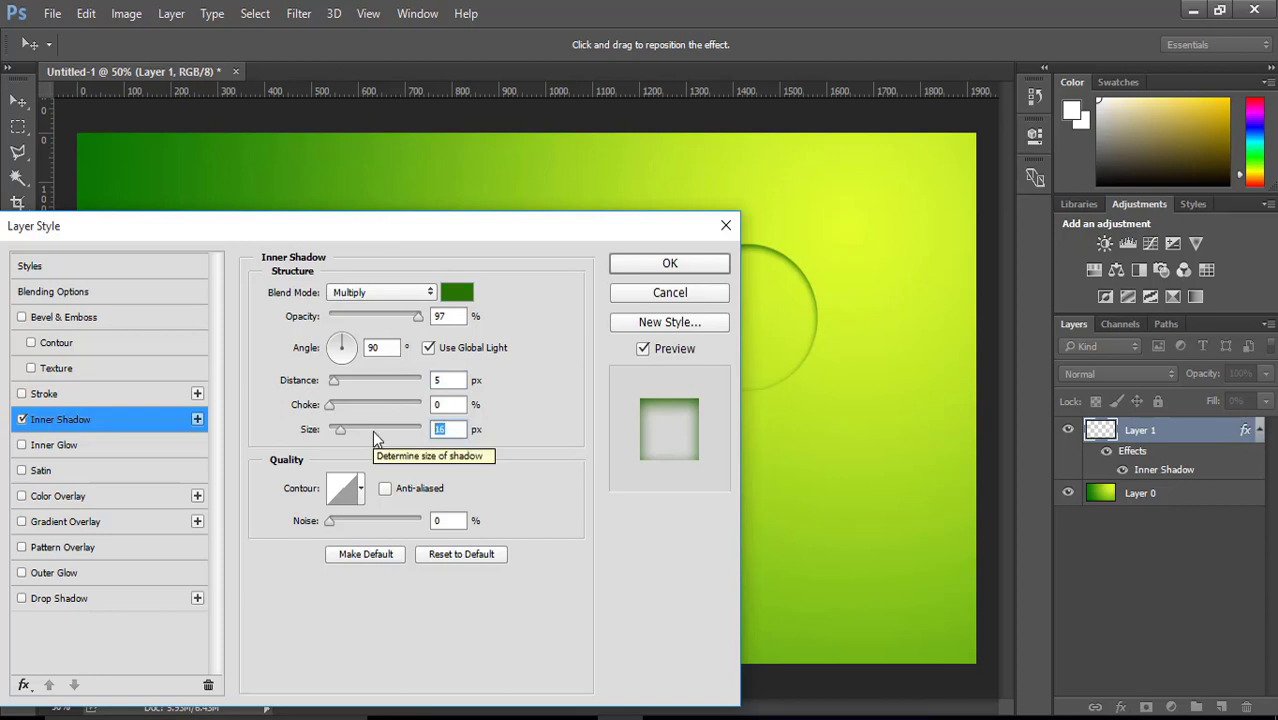
pyautogui.write('25')
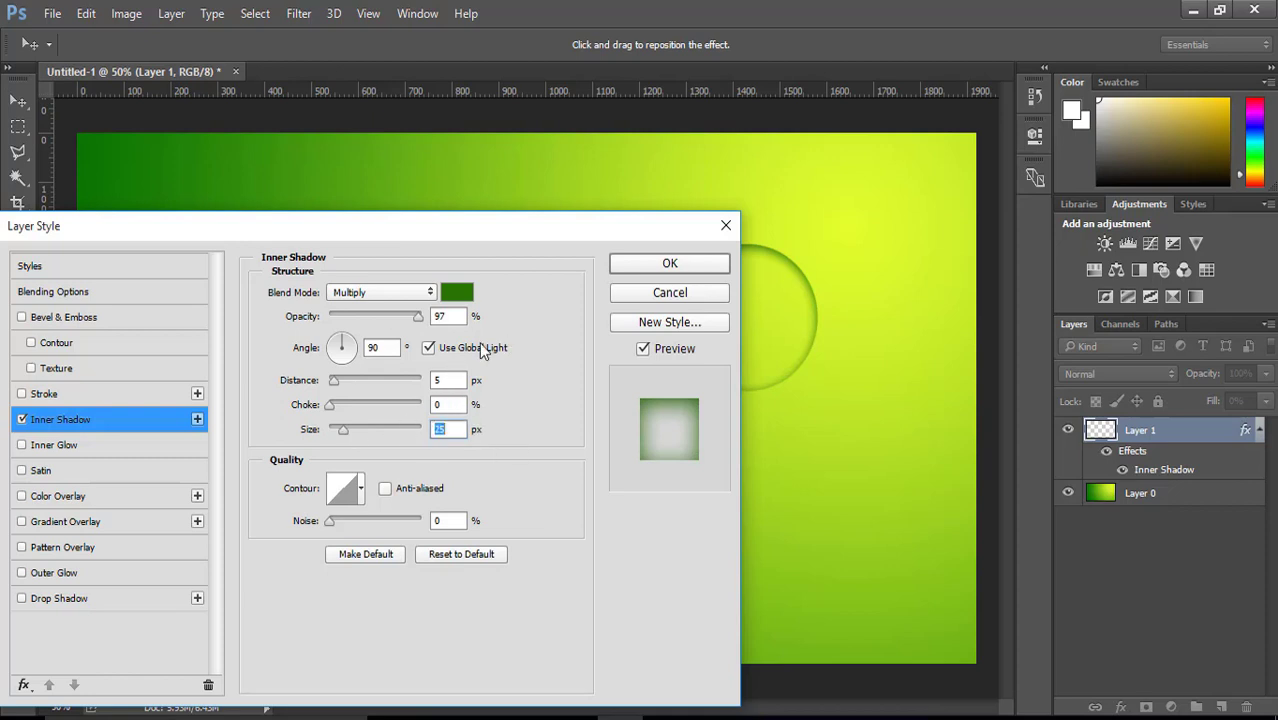
pyautogui.doubleClick(448, 318)
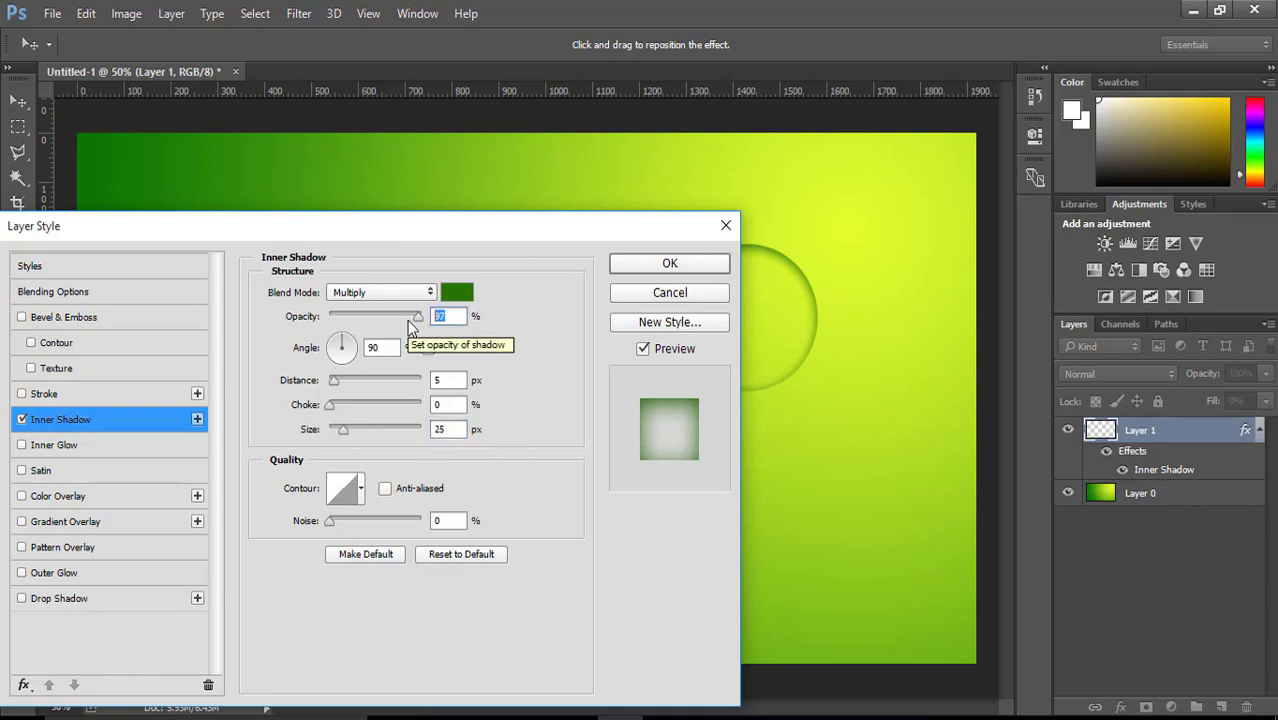
pyautogui.write('75')
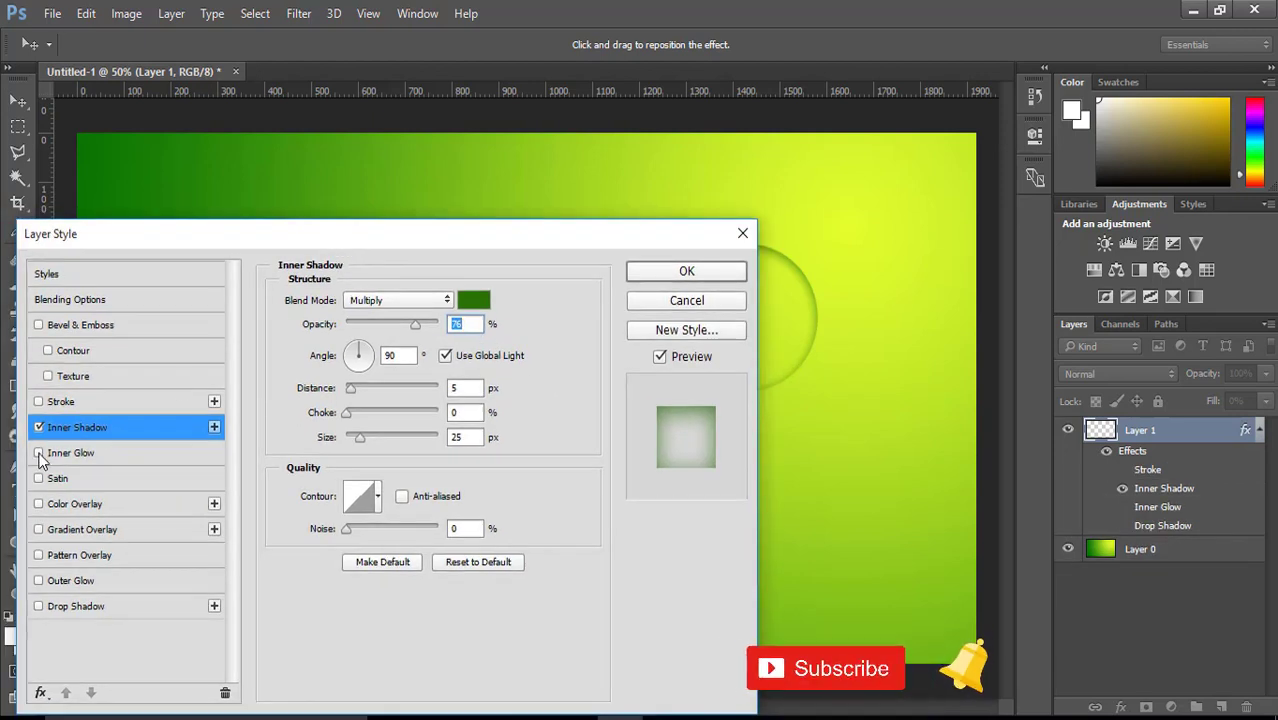
# Step: Enable Inner Glow and Drop Shadow, with the drop shadow at 100% opacity and 0 px distance
pyautogui.click(39, 454)
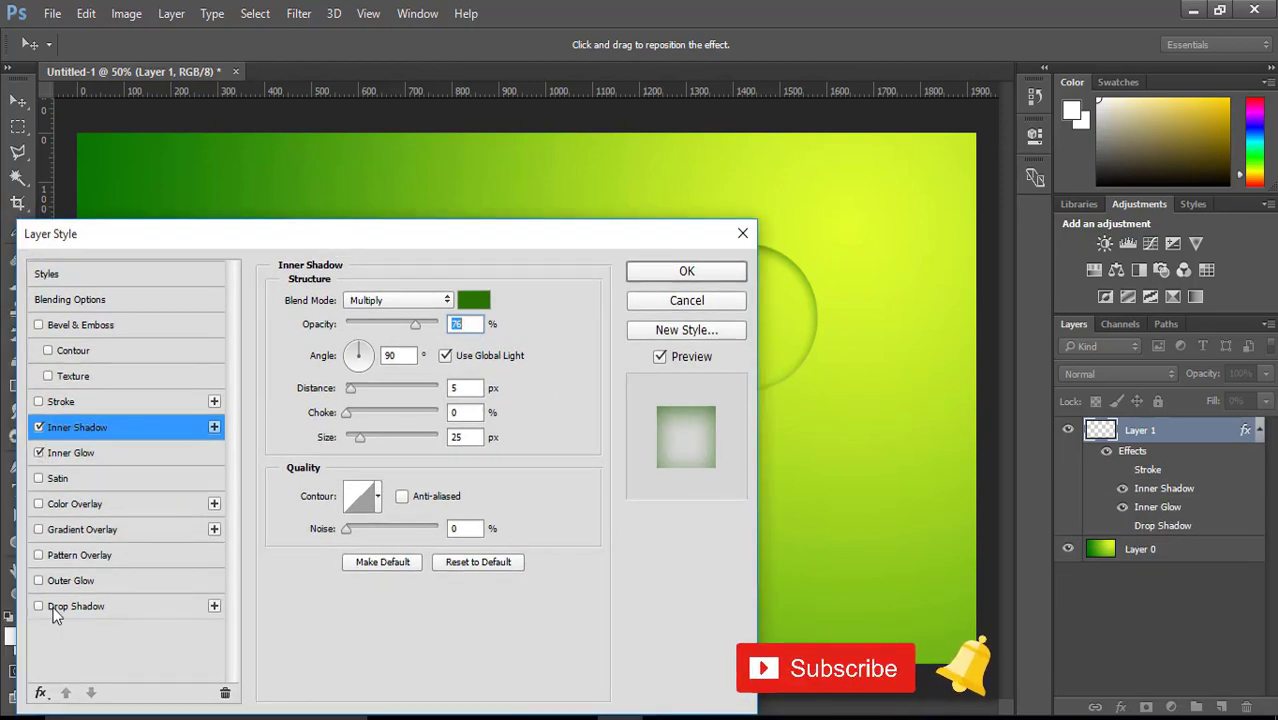
pyautogui.click(58, 608)
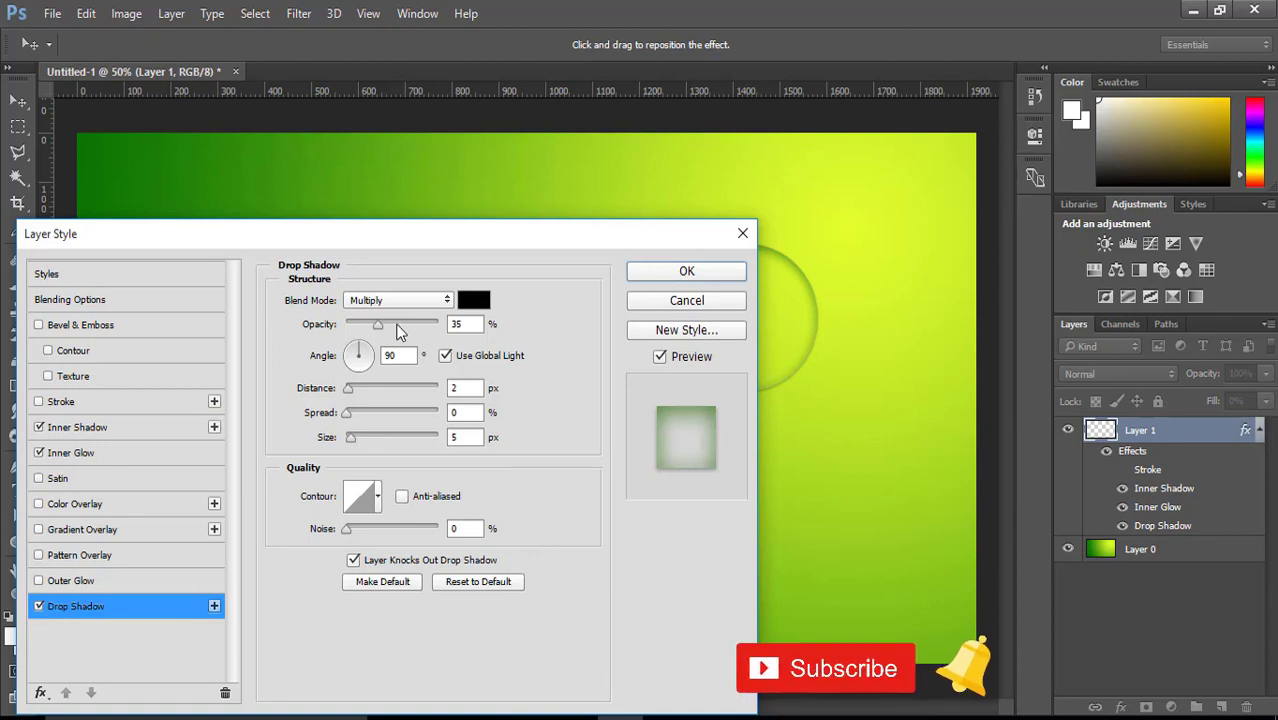
pyautogui.moveTo(377, 326); pyautogui.dragTo(457, 326)
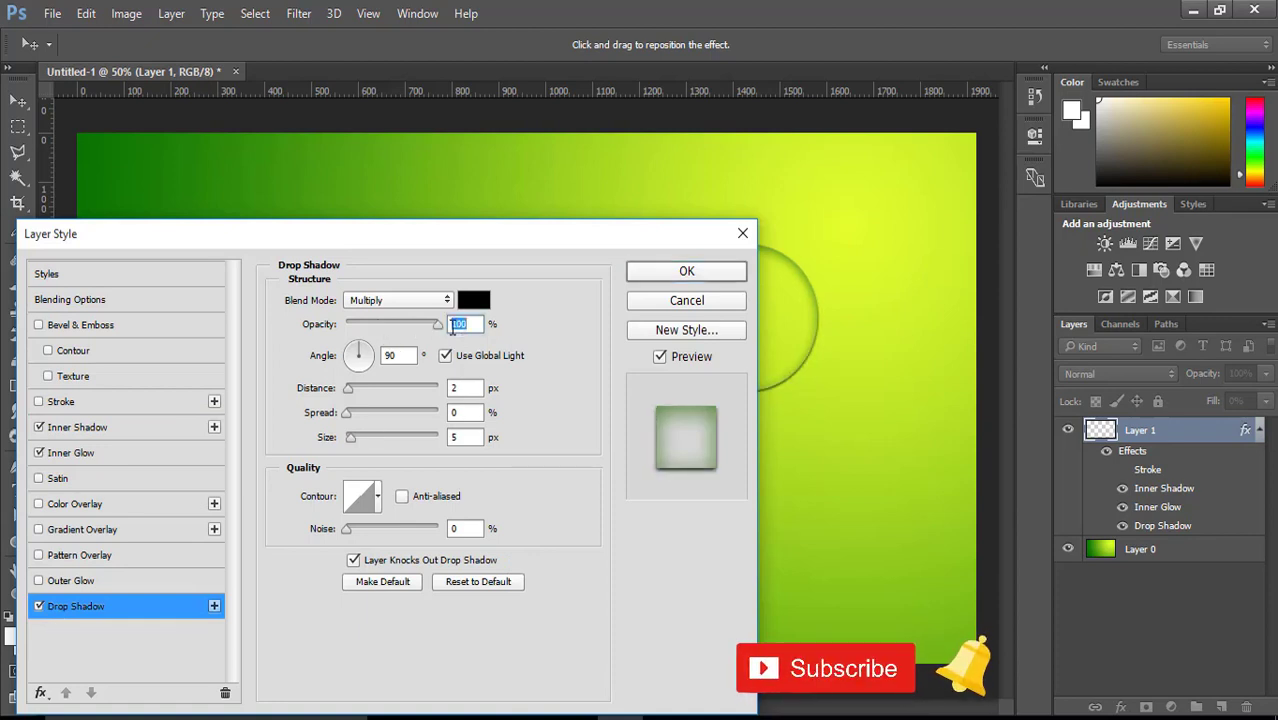
pyautogui.click(349, 390)
pyautogui.moveTo(349, 390); pyautogui.dragTo(344, 390)
# Step: Set the drop shadow spread to 6%, size to 46 px and angle to 22°
pyautogui.press('Tab')
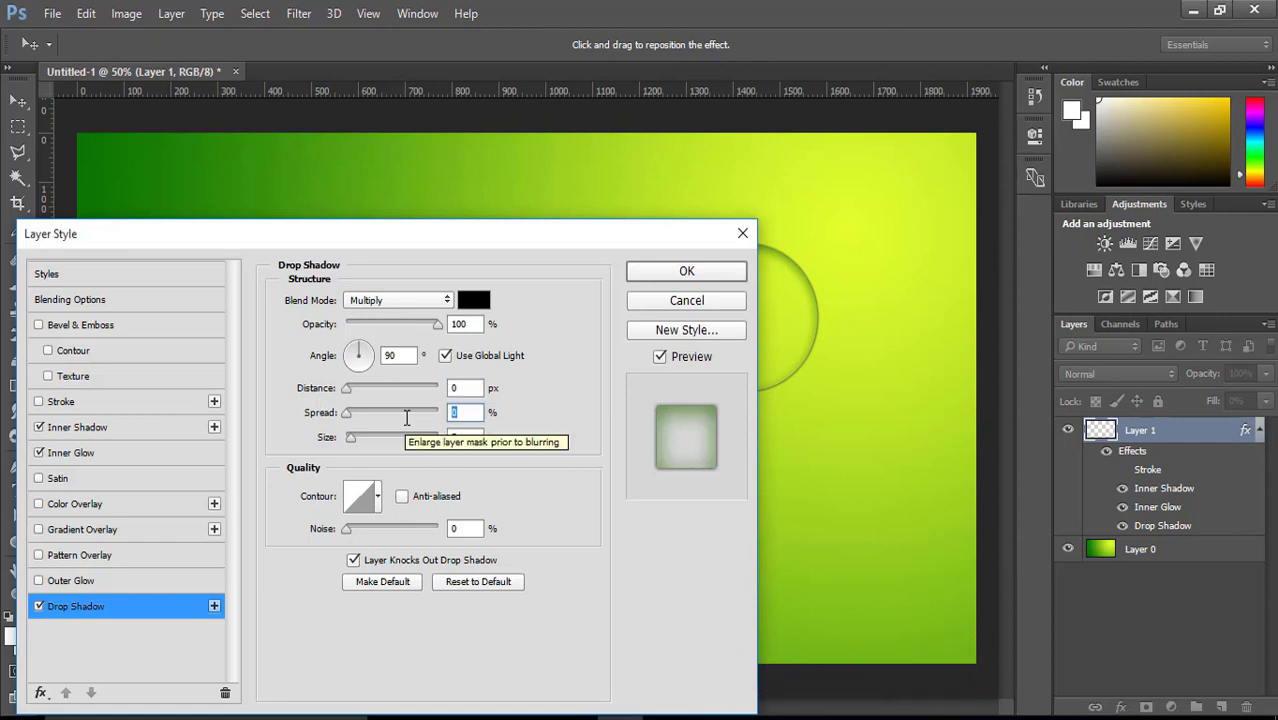
pyautogui.write('6')
pyautogui.press('Tab')
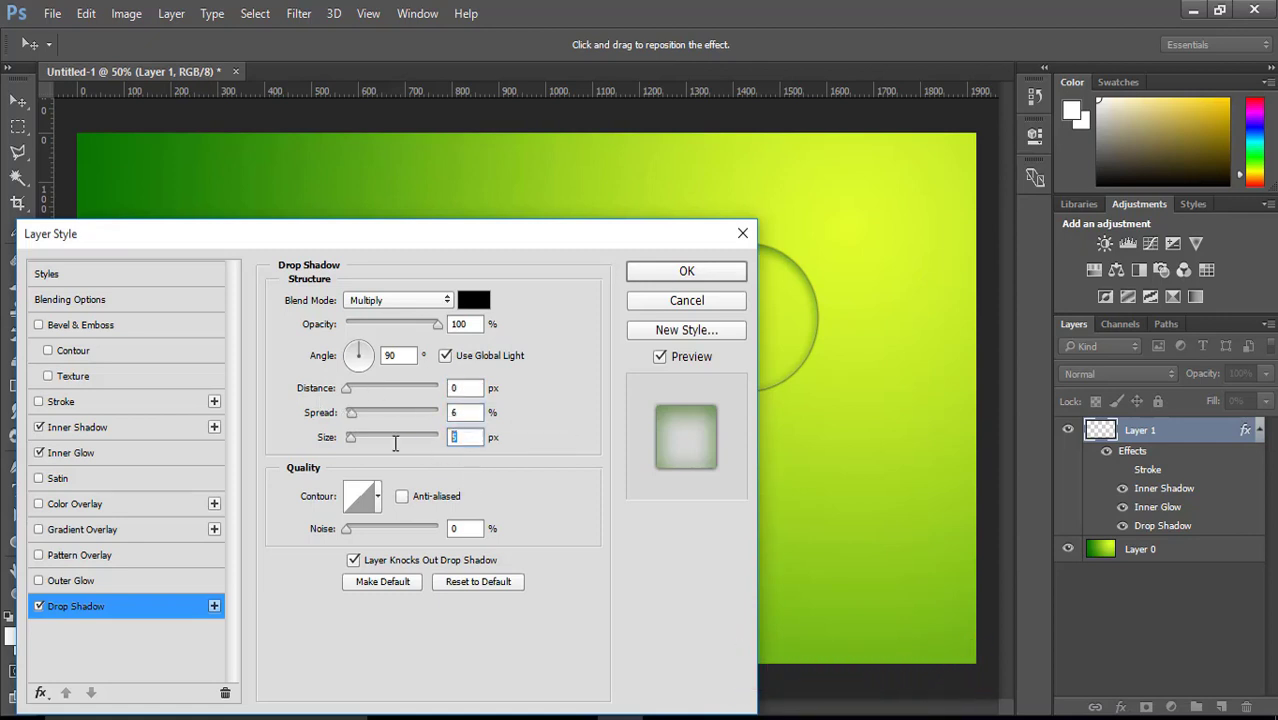
pyautogui.write('4')
pyautogui.write('7')
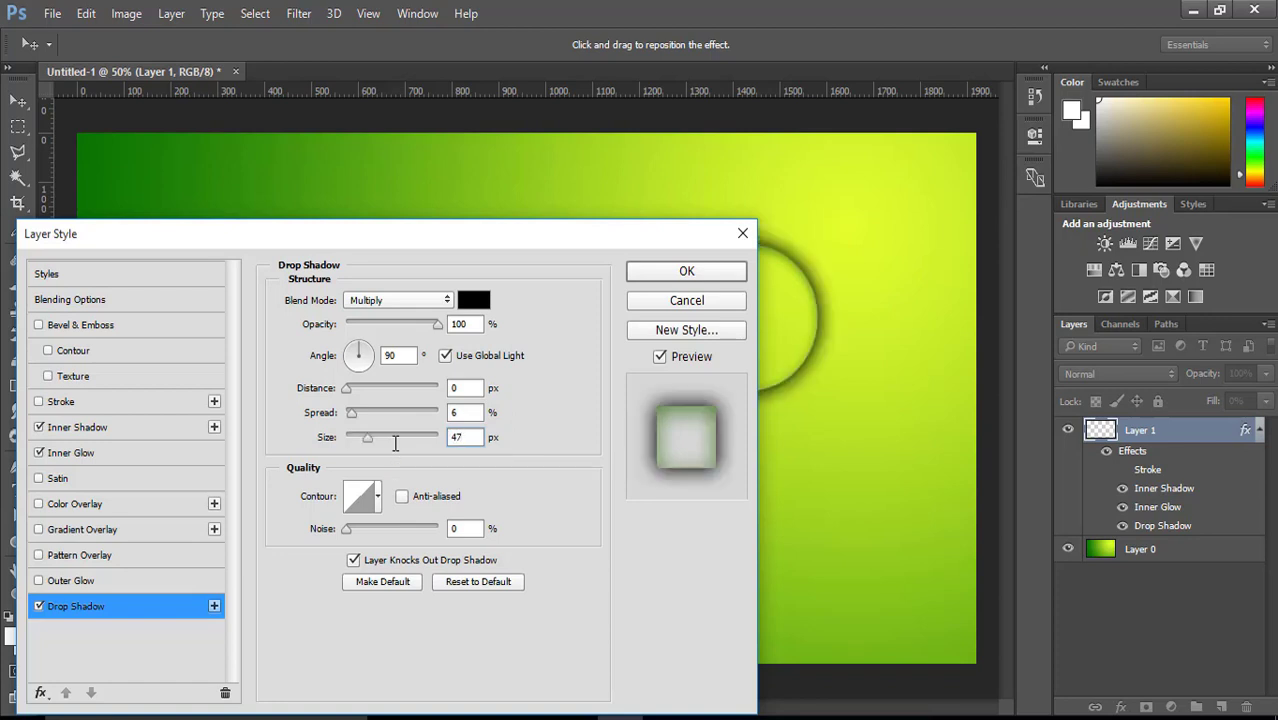
pyautogui.moveTo(465, 437); pyautogui.dragTo(417, 440)
pyautogui.write('4')
pyautogui.click(407, 358)
pyautogui.write('22')
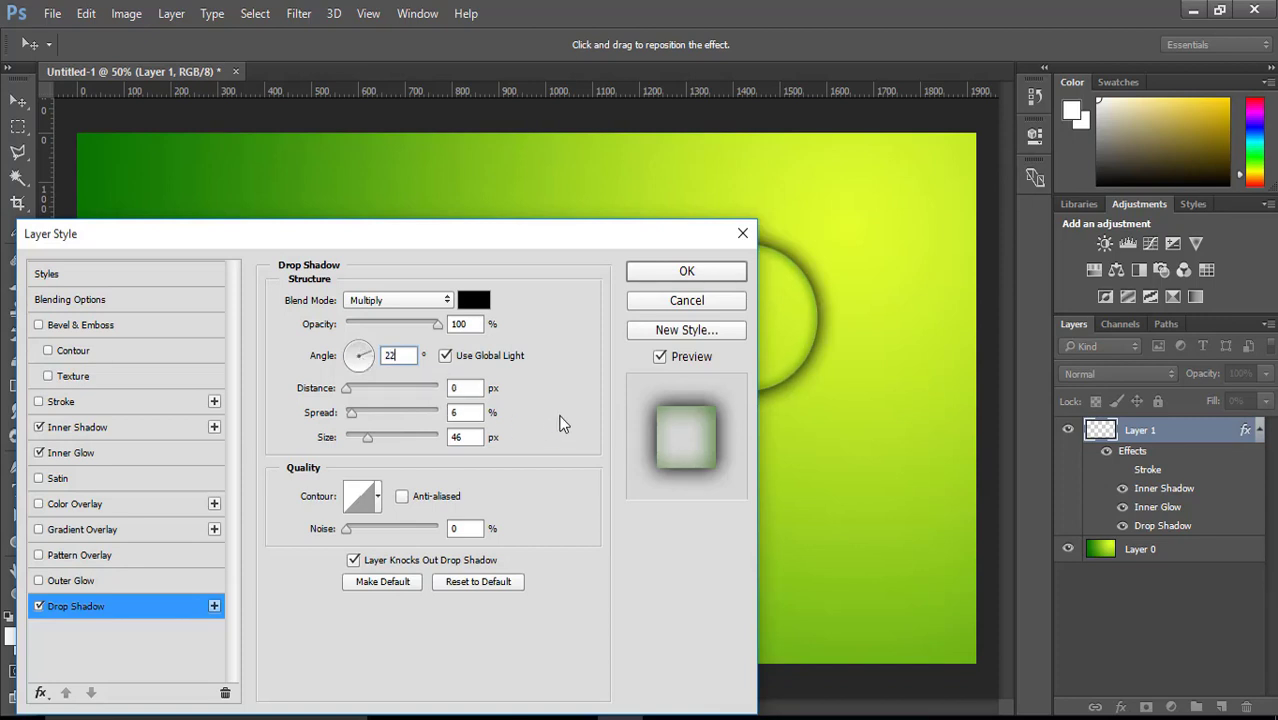
pyautogui.click(73, 427)
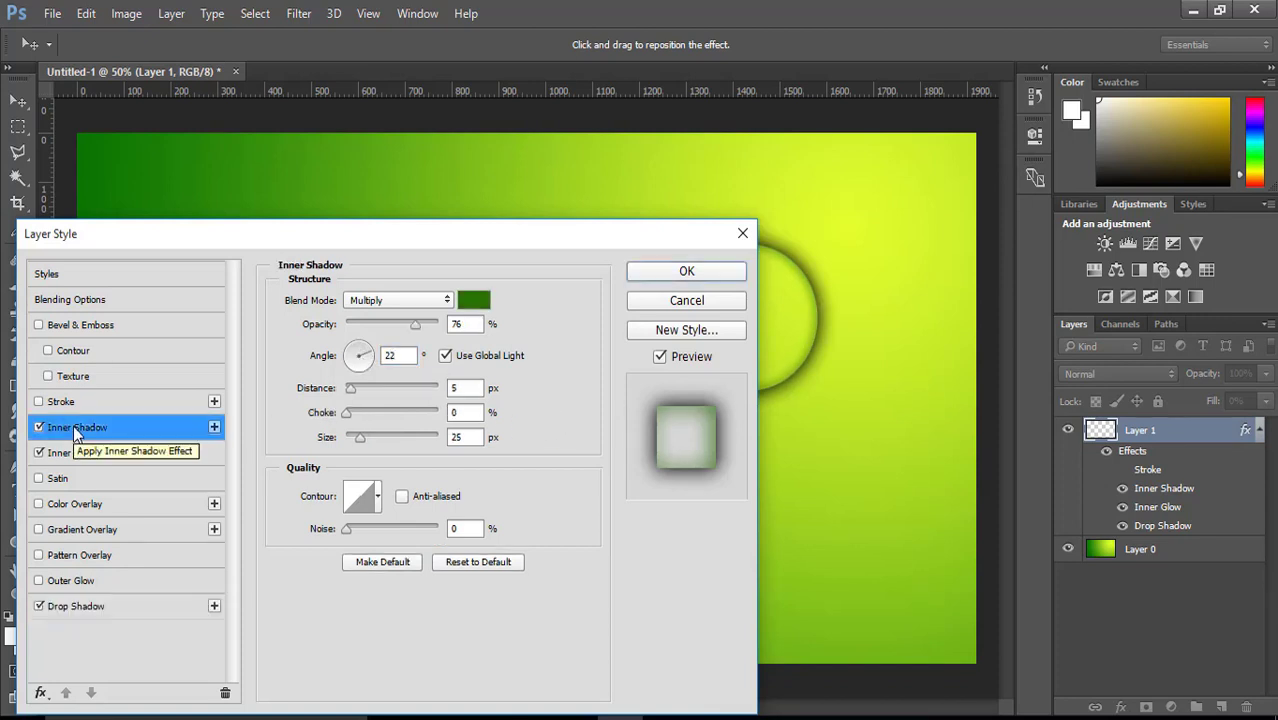
pyautogui.click(87, 605)
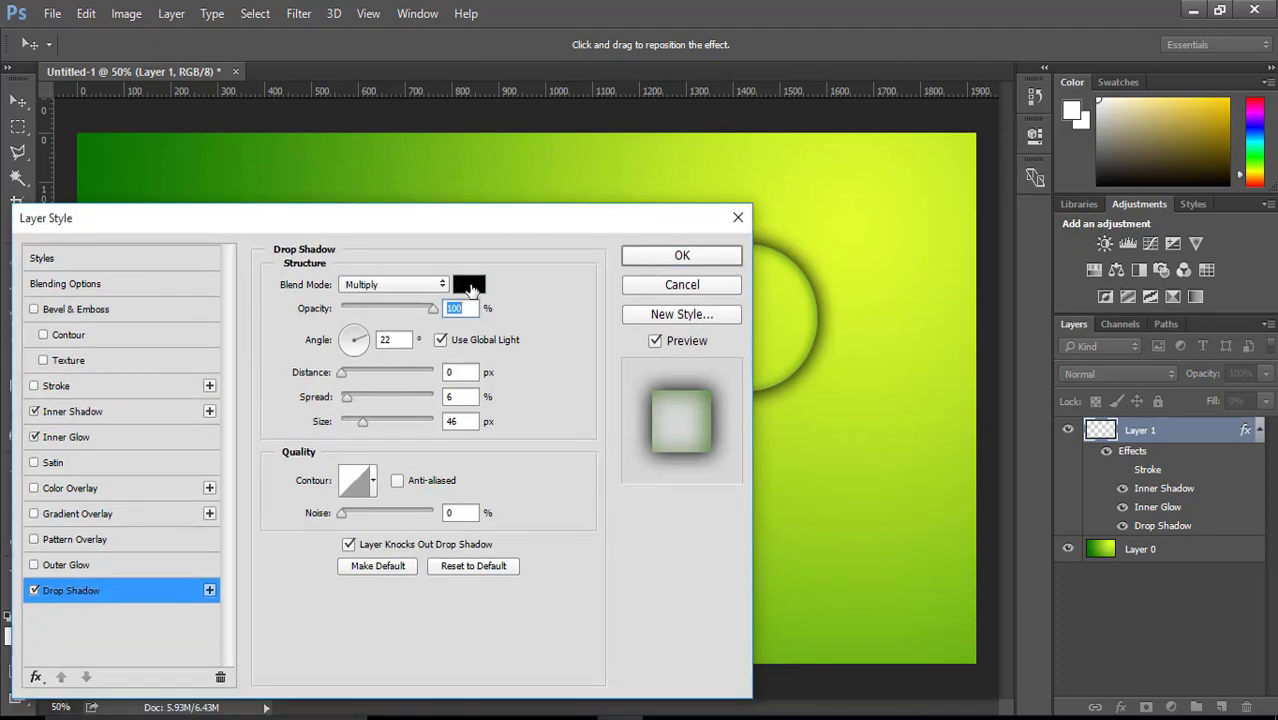
# Step: Change the drop shadow colour to dark green #277408 and zoom in on the circle
pyautogui.click(471, 289)
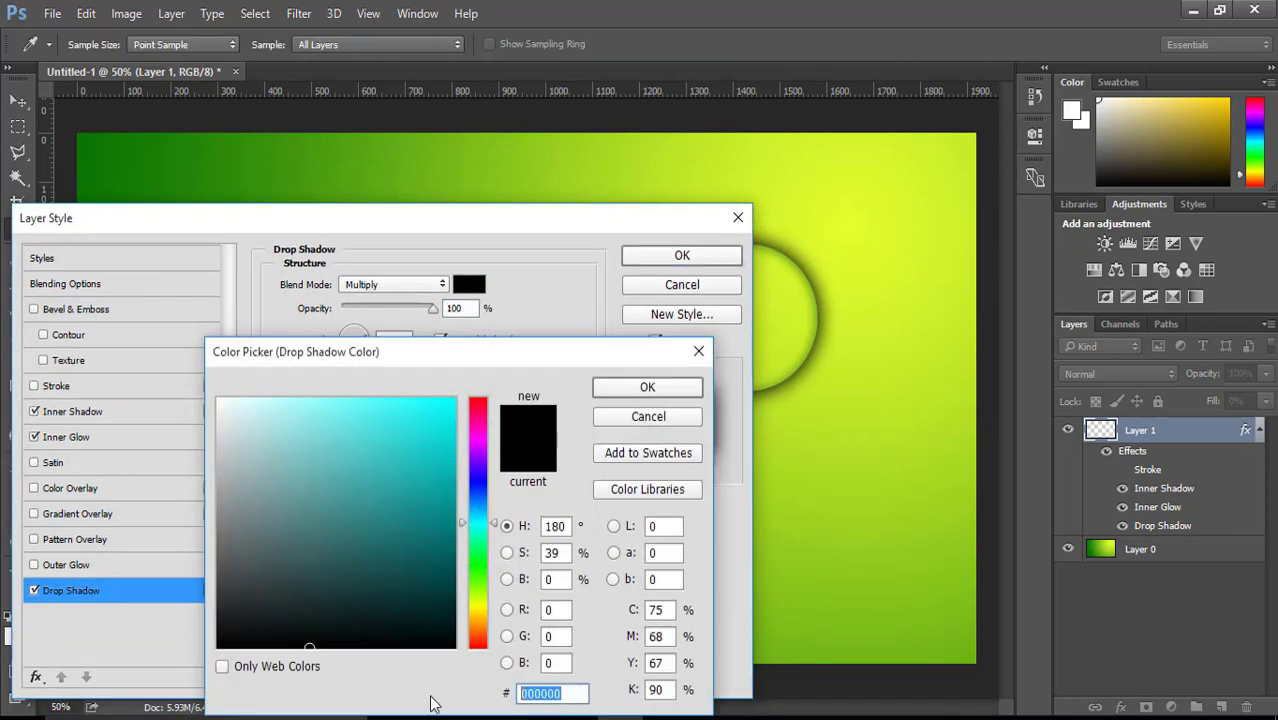
pyautogui.write('2')
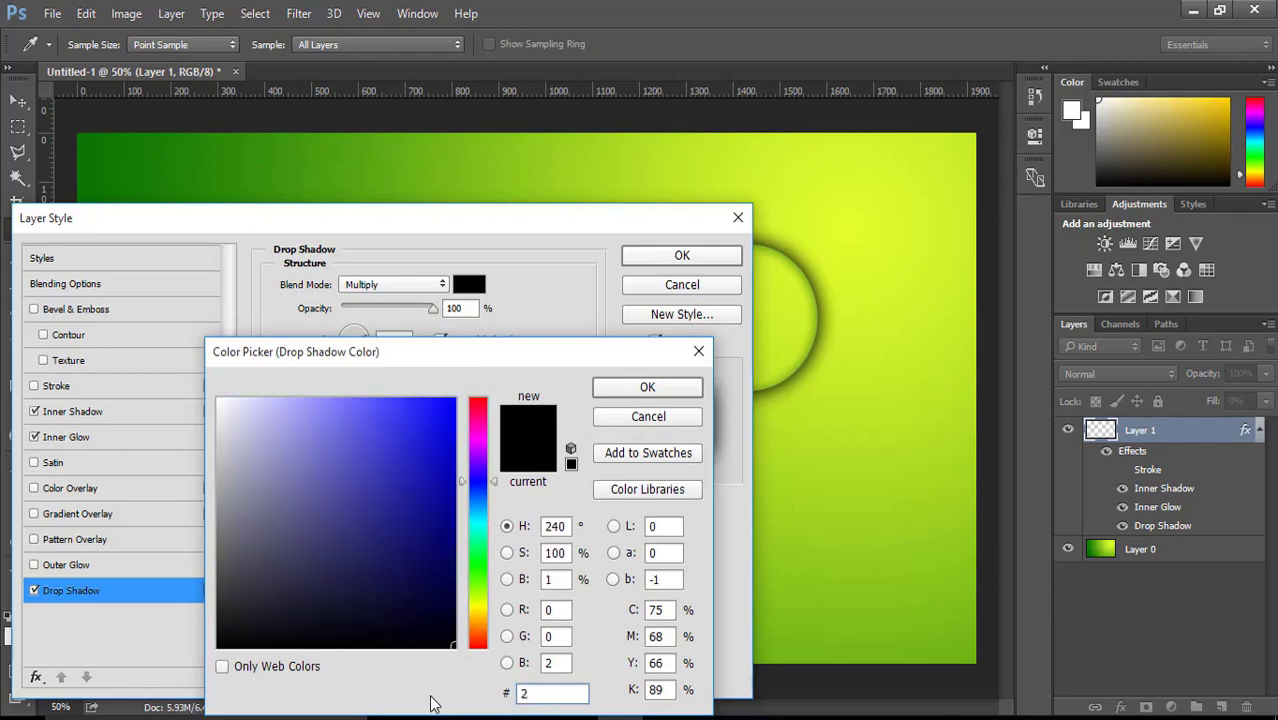
pyautogui.write('77')
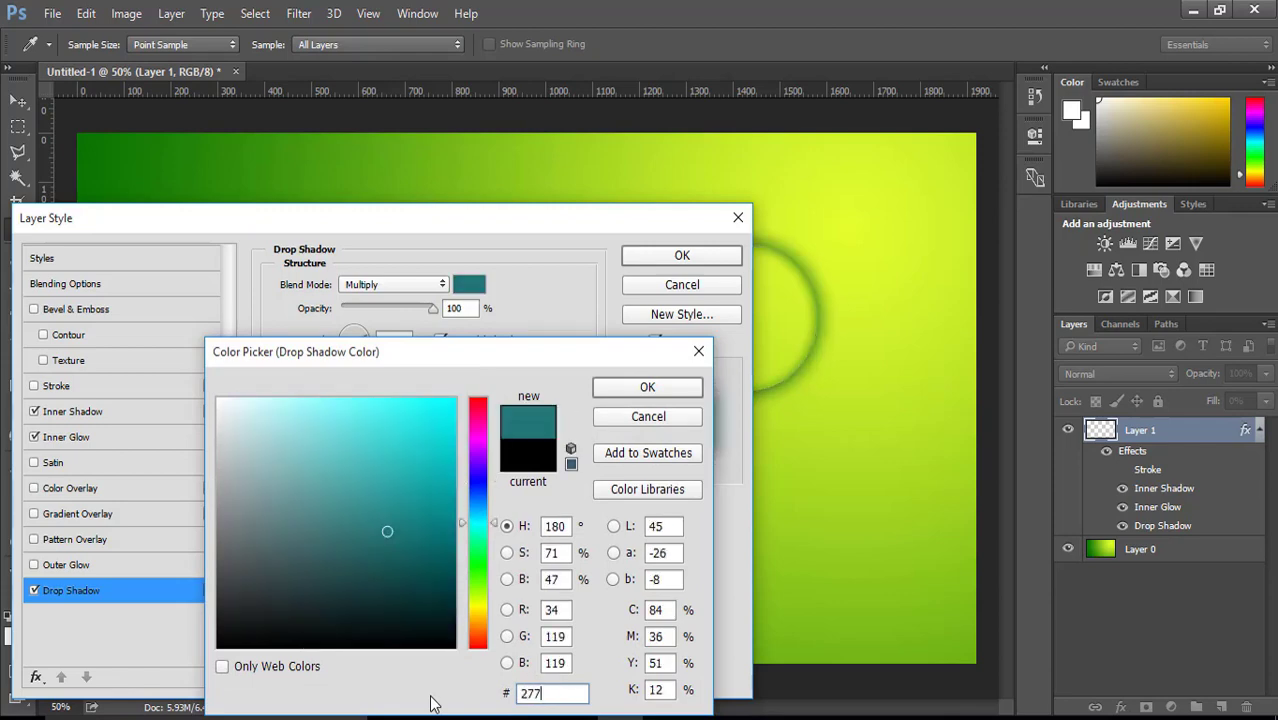
pyautogui.write('4')
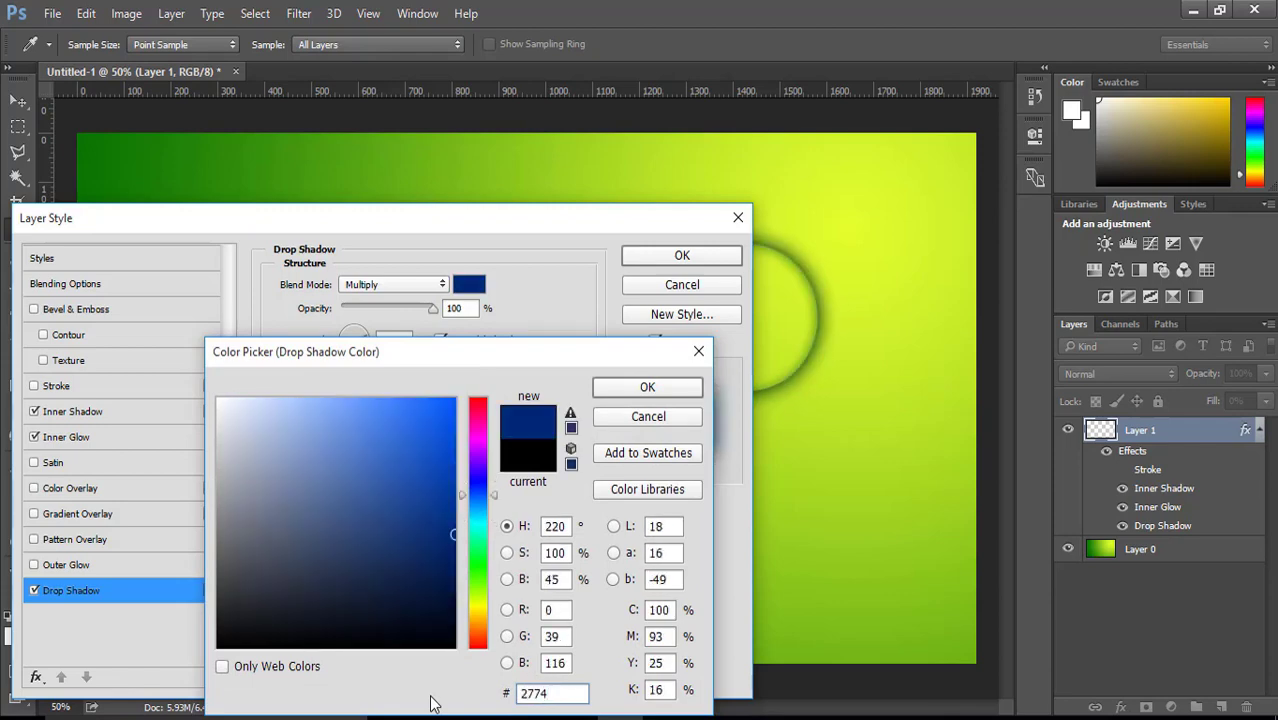
pyautogui.write('08')
pyautogui.click(640, 388)
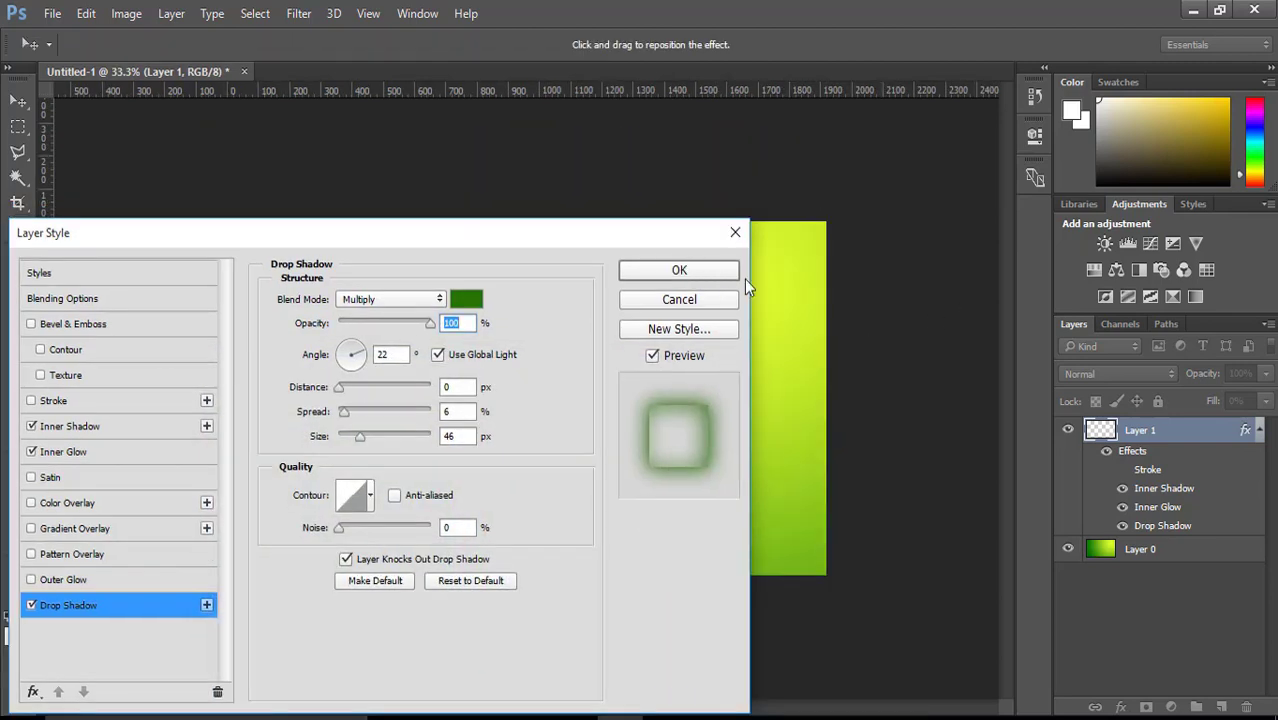
pyautogui.hotkey('ctrl', '+')
pyautogui.hotkey('ctrl', '+')
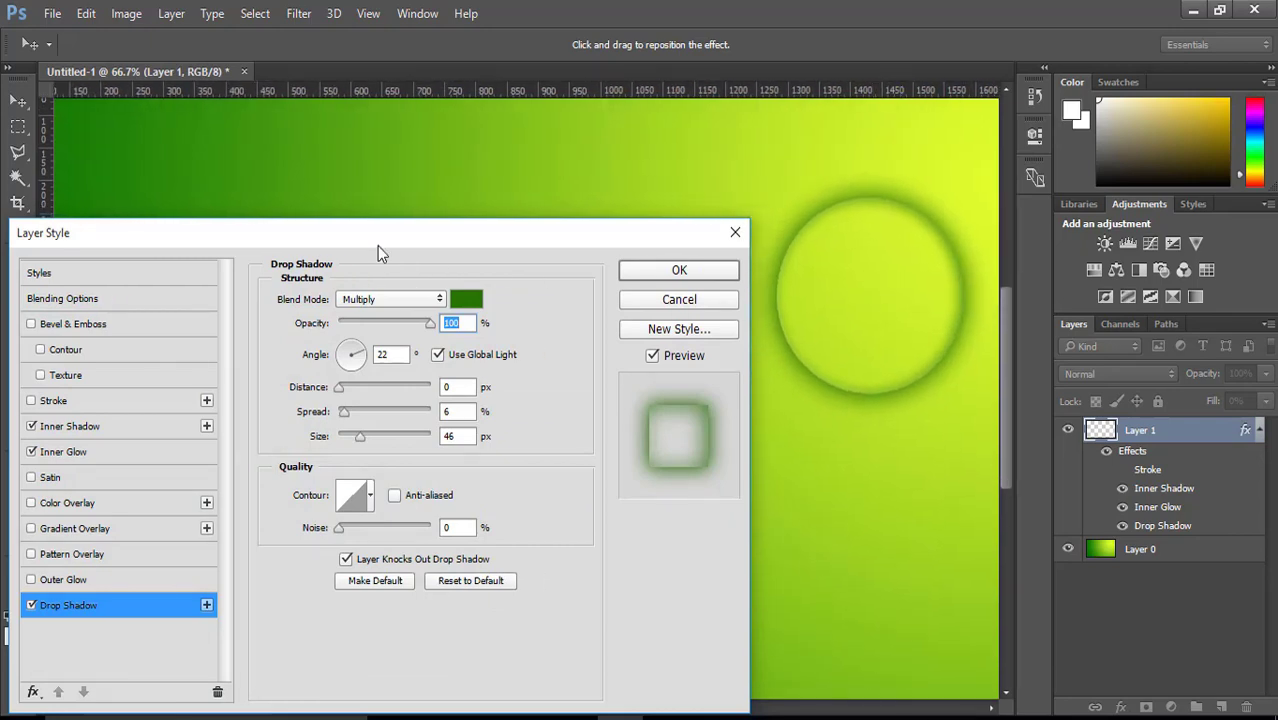
pyautogui.moveTo(377, 246); pyautogui.dragTo(384, 235)
# Step: Give the inner glow colour #6cff00 and Normal blend mode
pyautogui.click(85, 447)
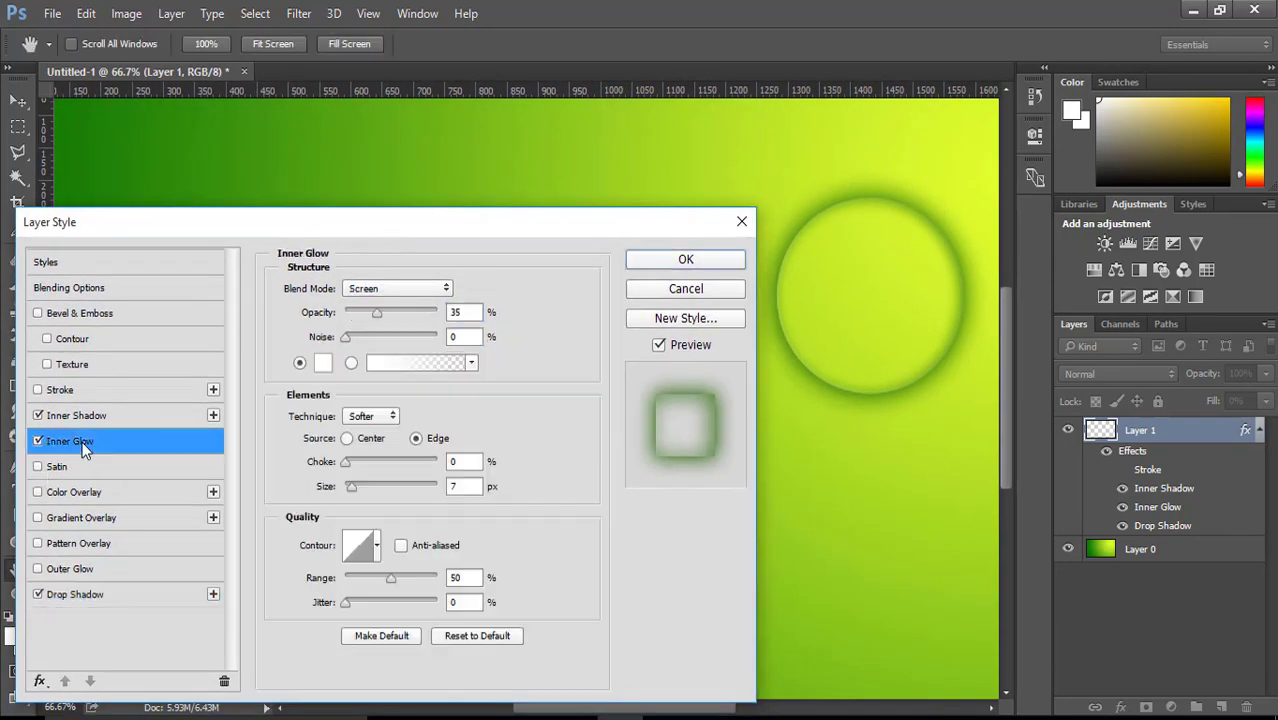
pyautogui.click(323, 363)
pyautogui.moveTo(432, 346); pyautogui.dragTo(646, 167)
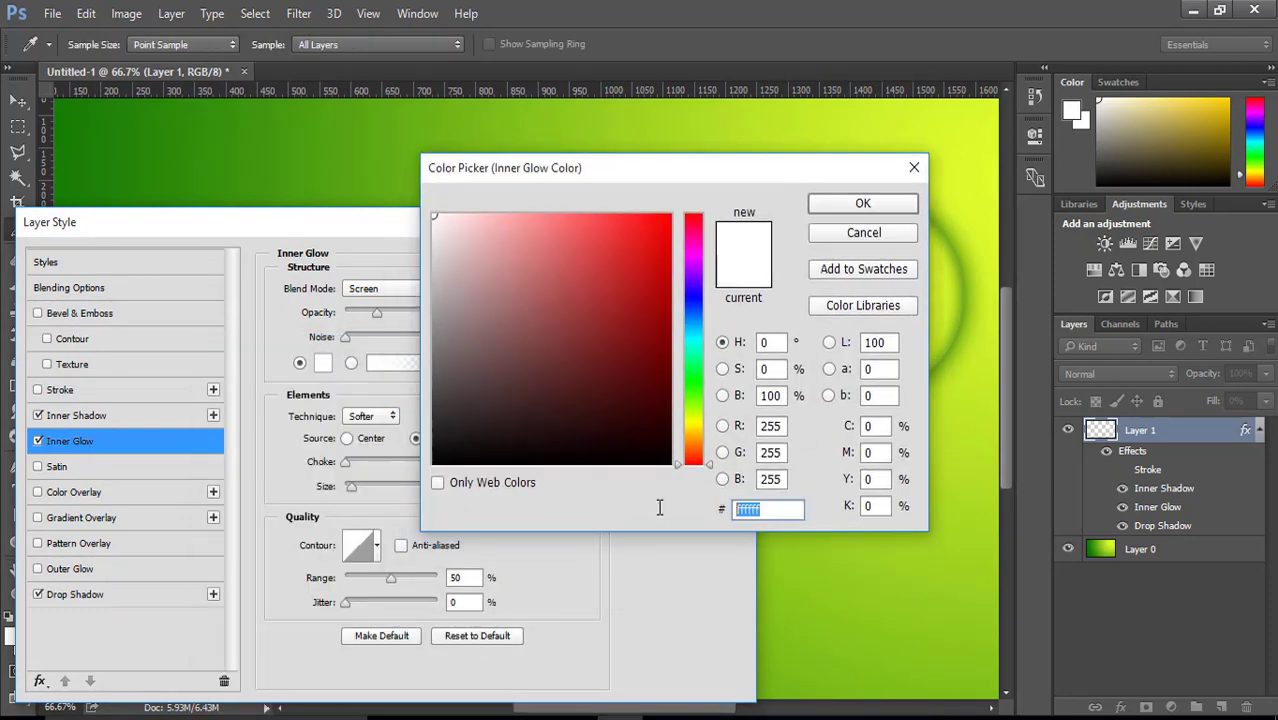
pyautogui.write('6c')
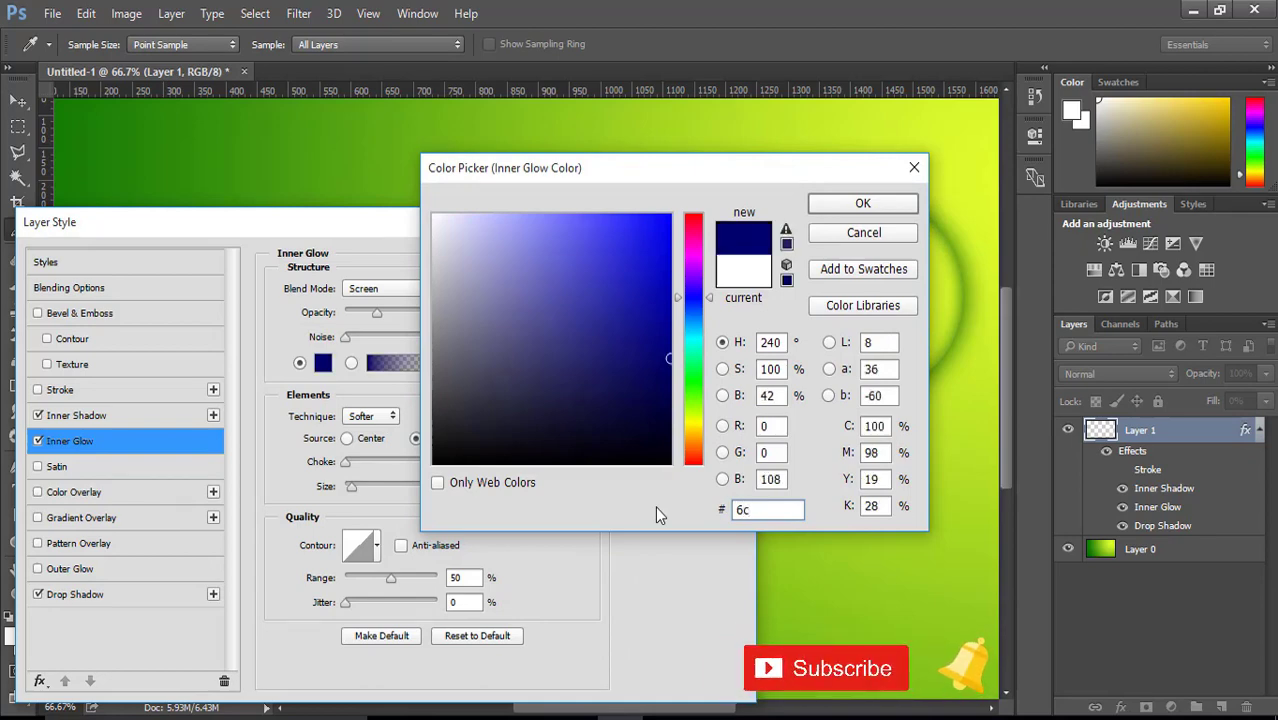
pyautogui.write('ff')
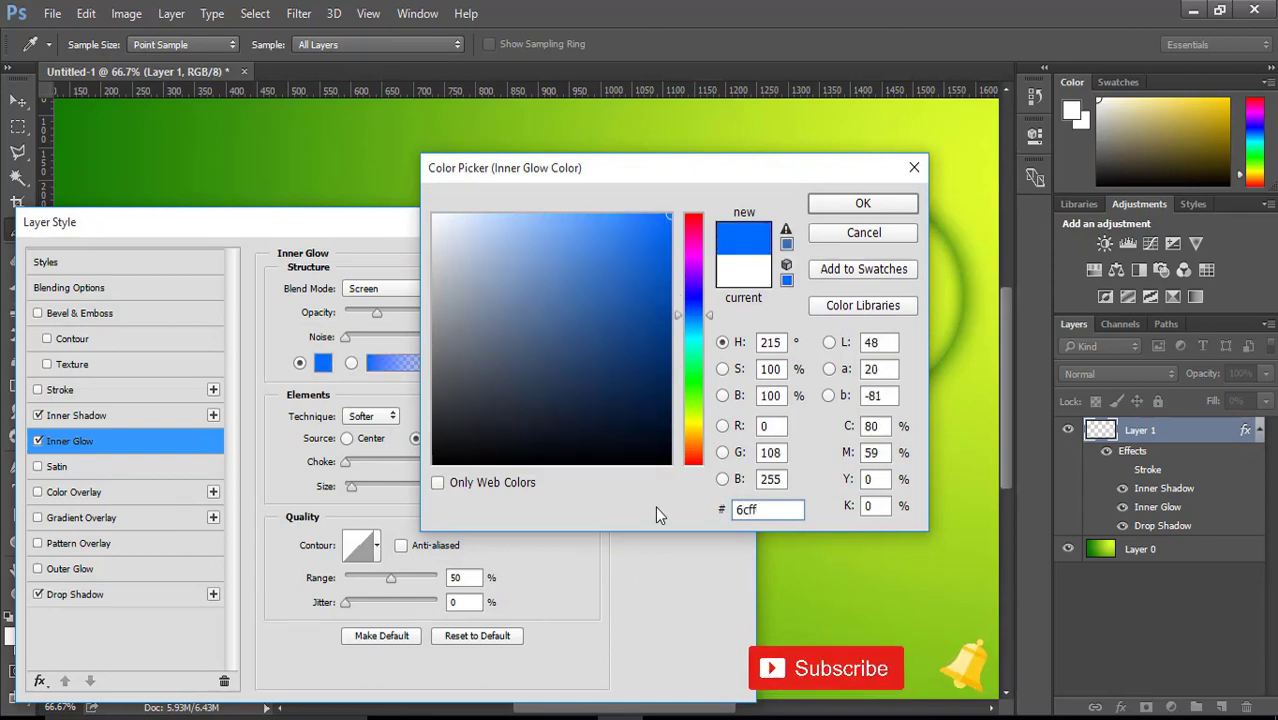
pyautogui.write('00')
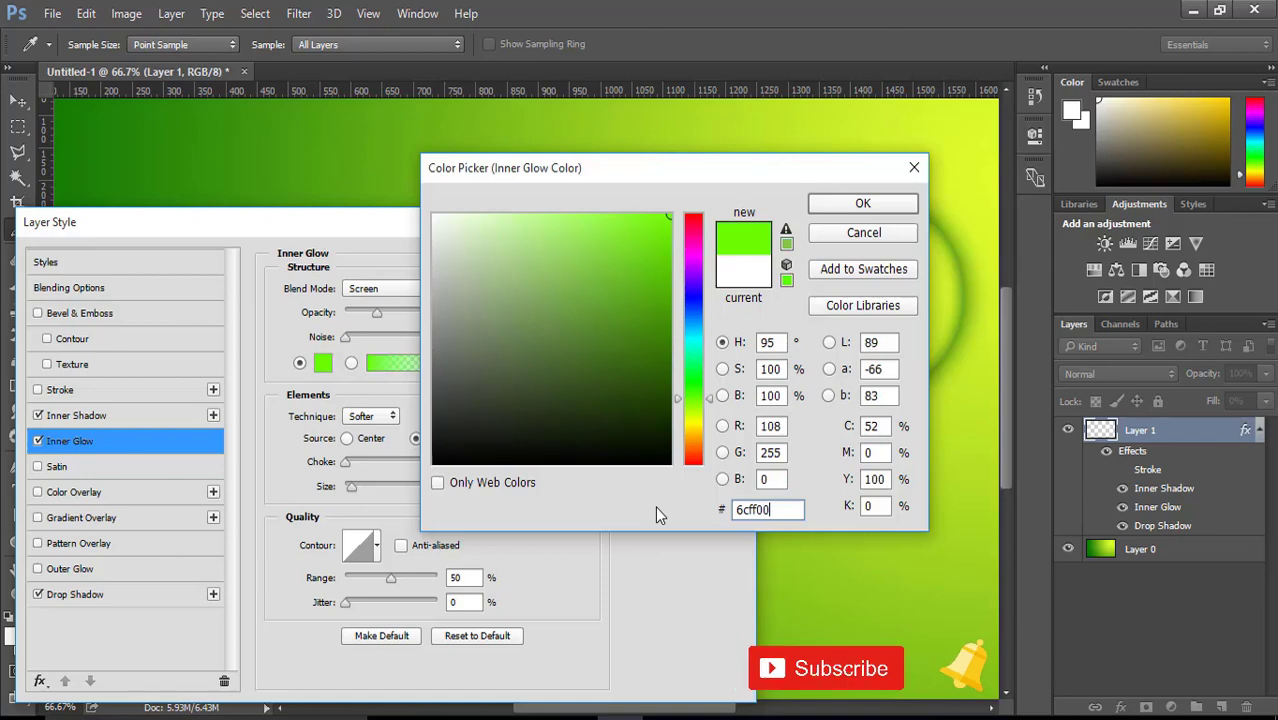
pyautogui.click(862, 203)
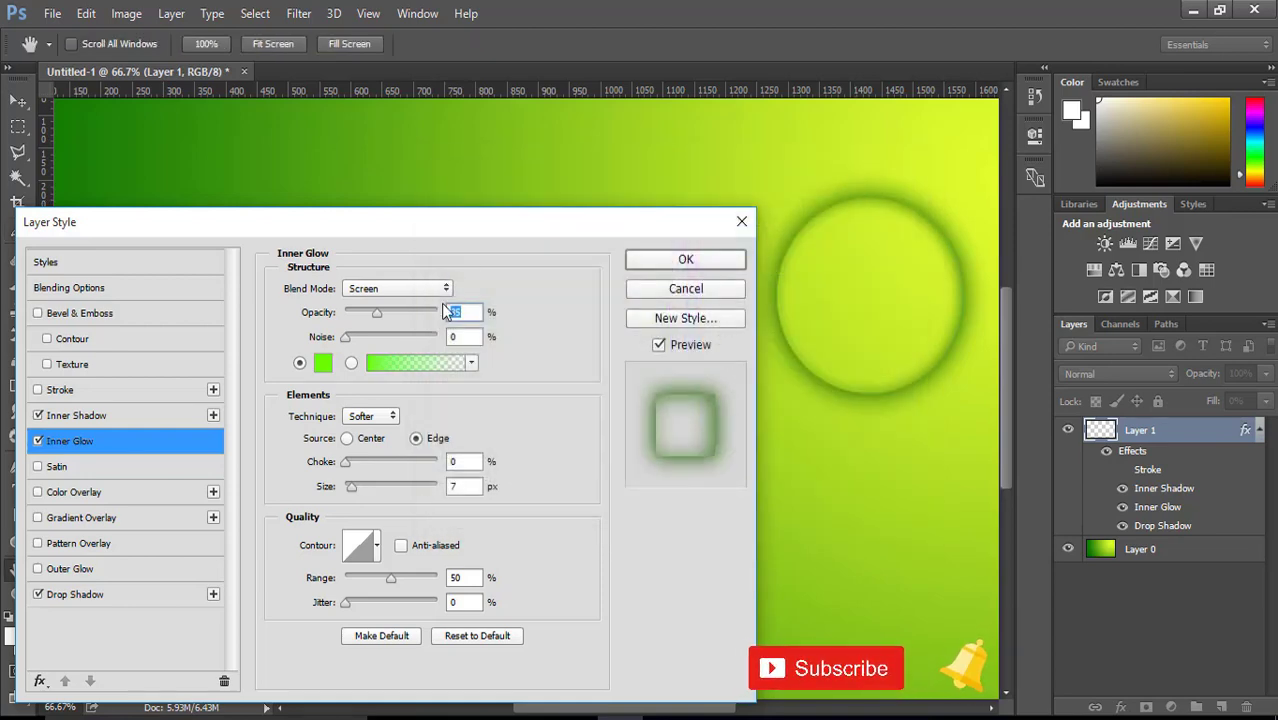
pyautogui.click(390, 288)
pyautogui.click(381, 306)
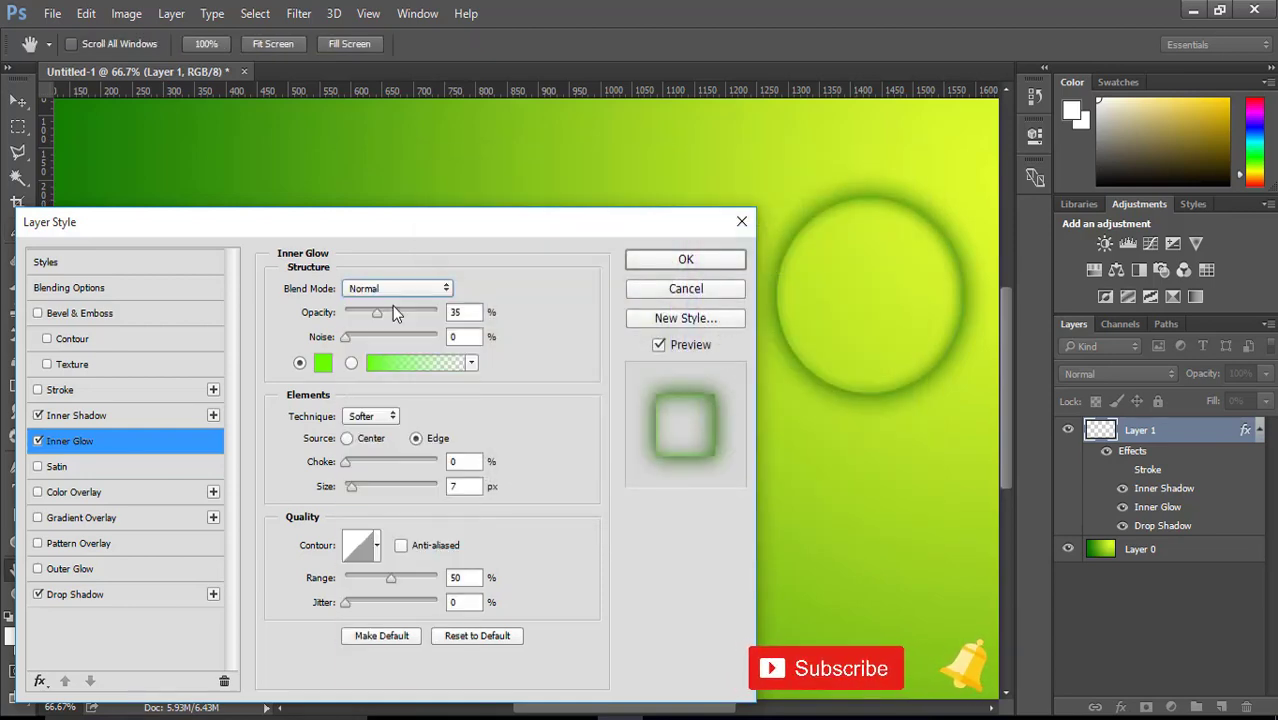
# Step: Set the inner glow size to 145 px and opacity to 24%
pyautogui.moveTo(462, 486); pyautogui.dragTo(418, 487)
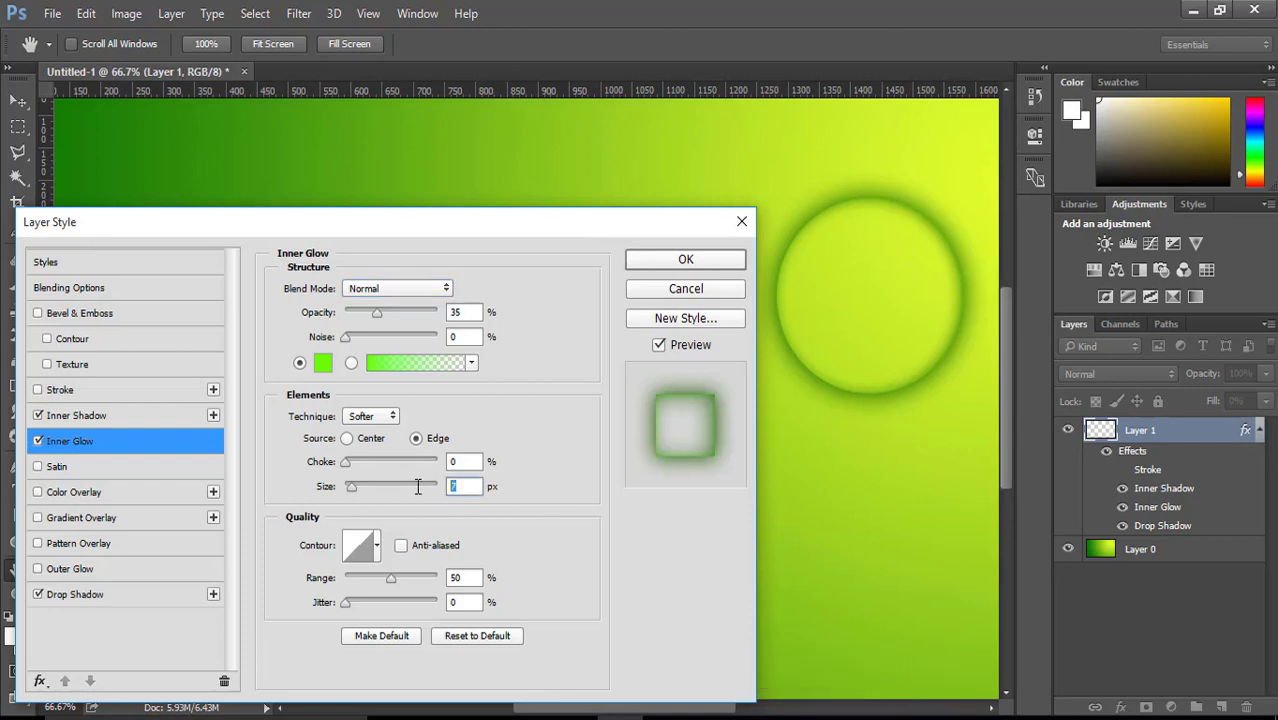
pyautogui.write('14')
pyautogui.write('5')
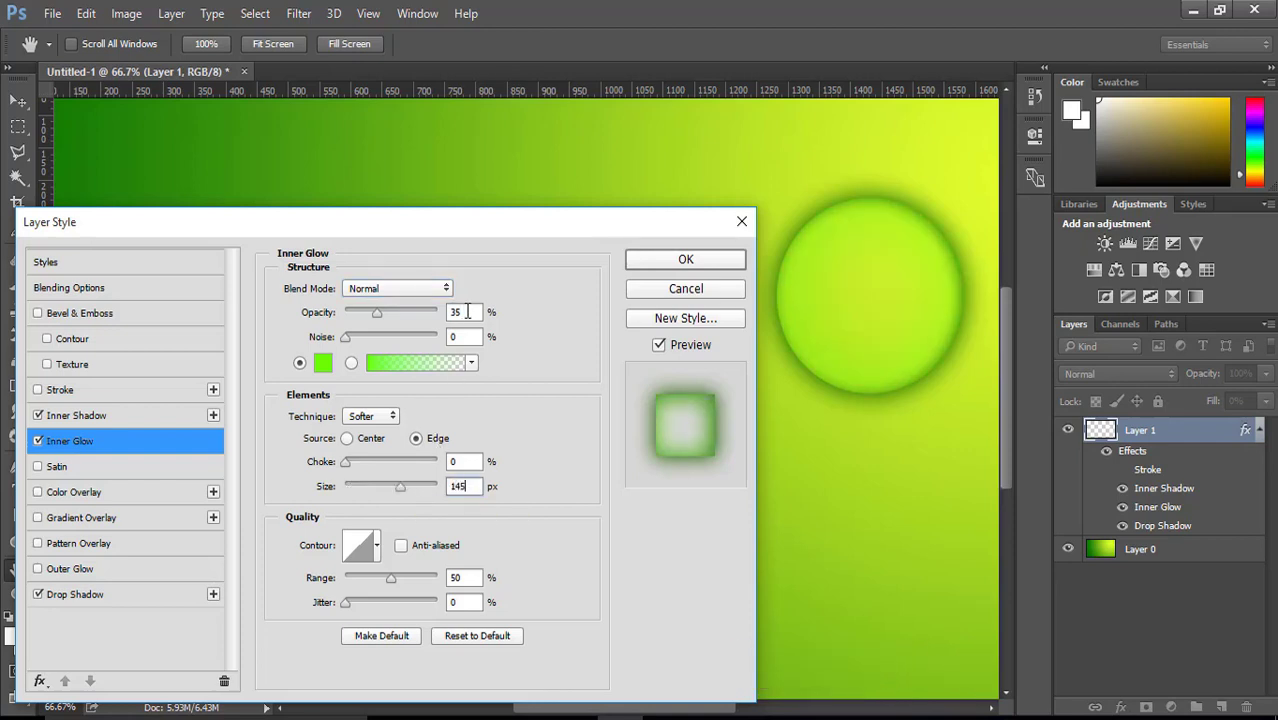
pyautogui.doubleClick(467, 311)
pyautogui.write('24')
pyautogui.press('Tab')
pyautogui.press('Tab')
pyautogui.press('Tab')
pyautogui.click(88, 596)
# Step: Change the drop shadow colour to #134801
pyautogui.doubleClick(474, 298)
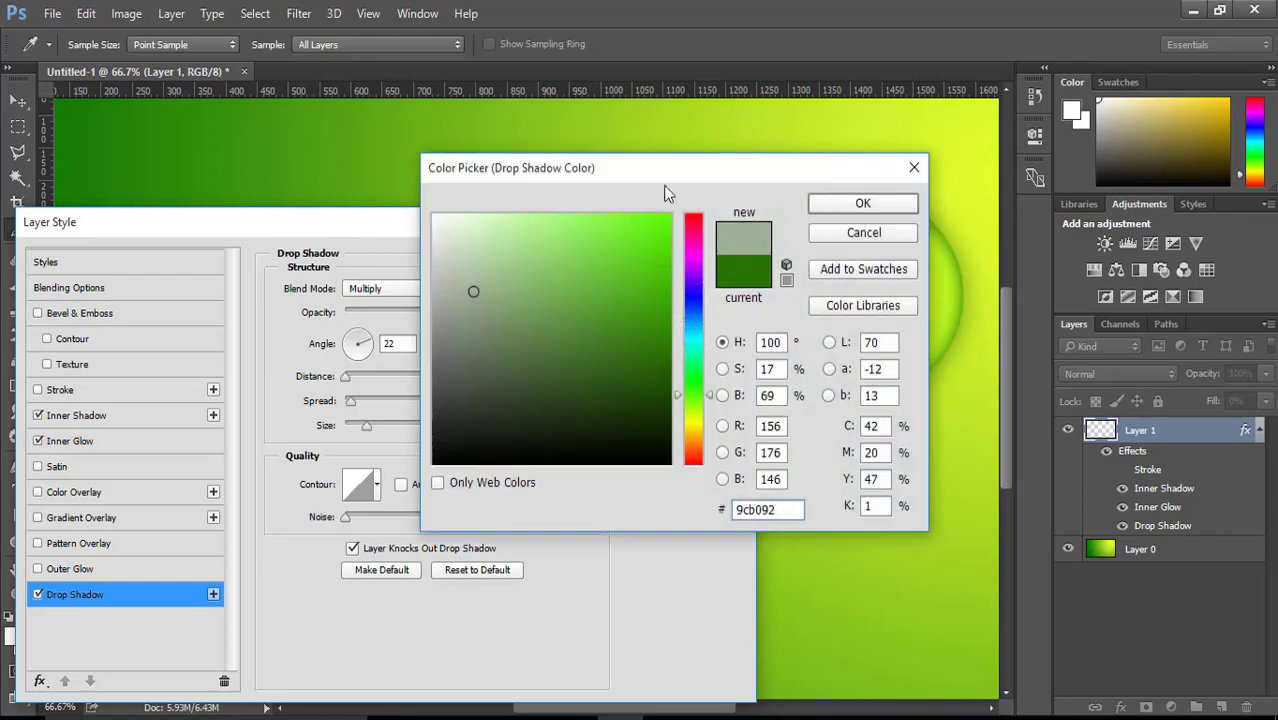
pyautogui.moveTo(663, 185); pyautogui.dragTo(778, 190)
pyautogui.moveTo(911, 521); pyautogui.dragTo(770, 521)
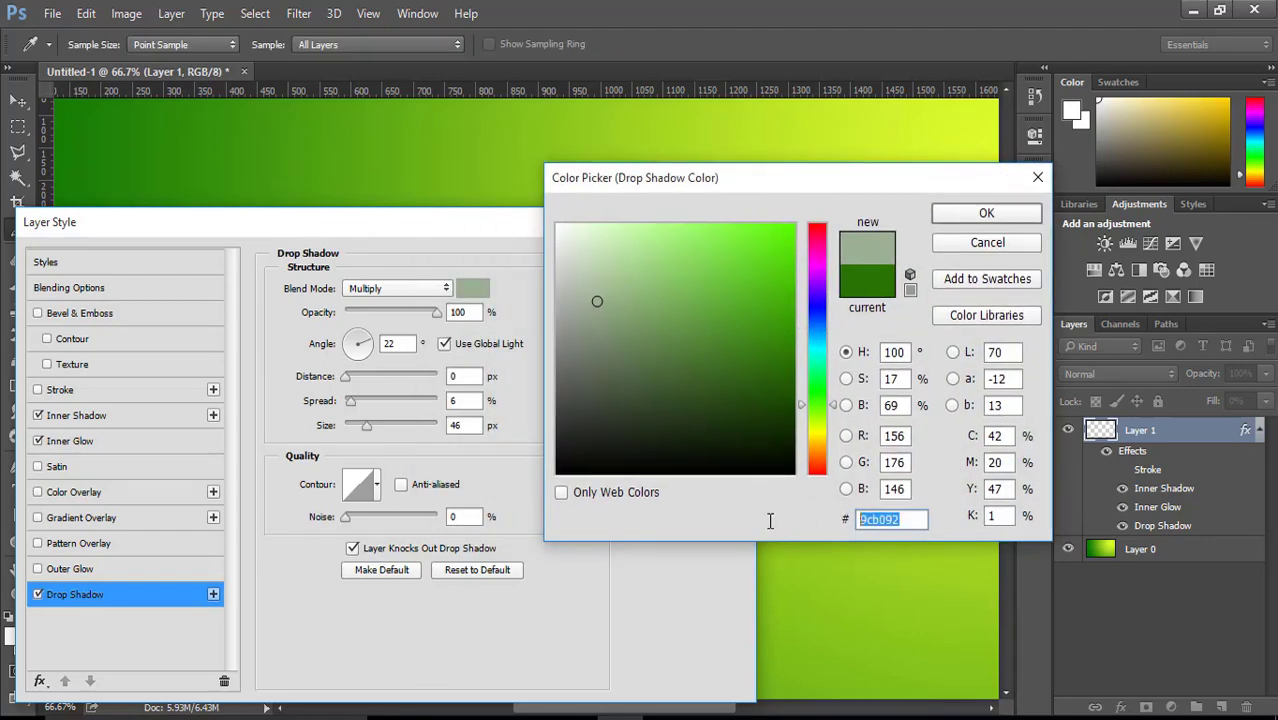
pyautogui.write('1')
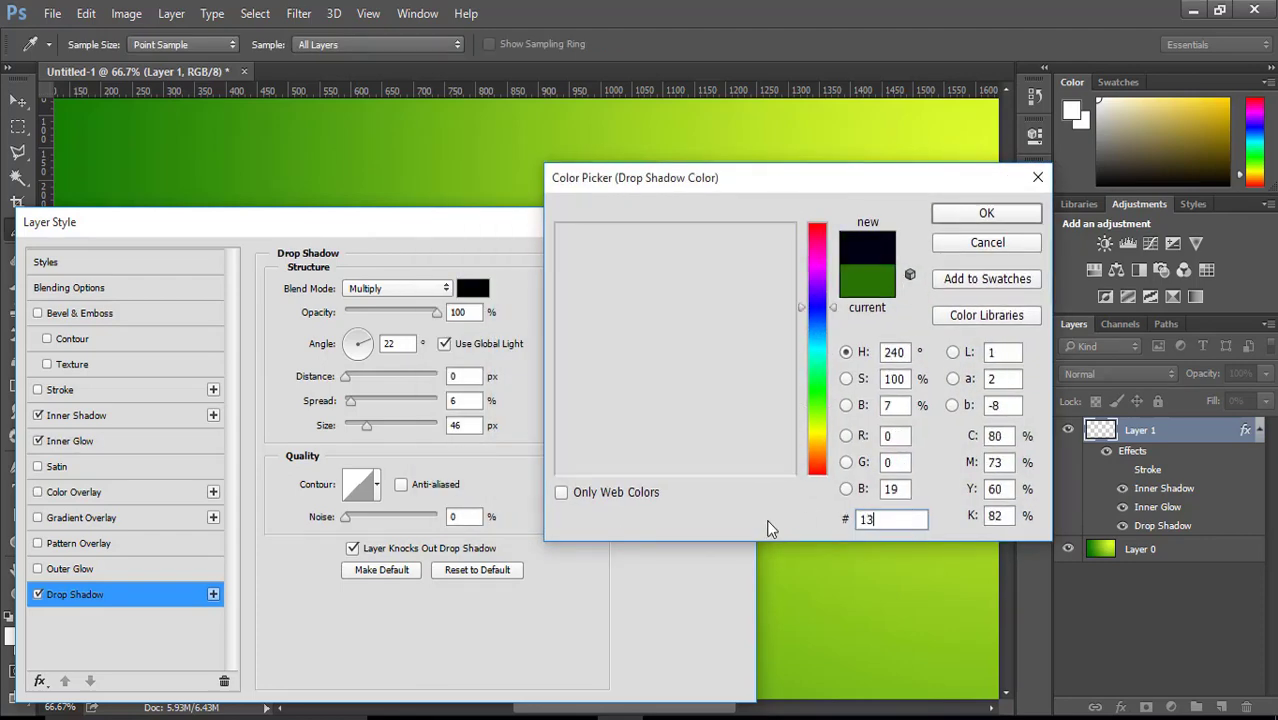
pyautogui.write('3')
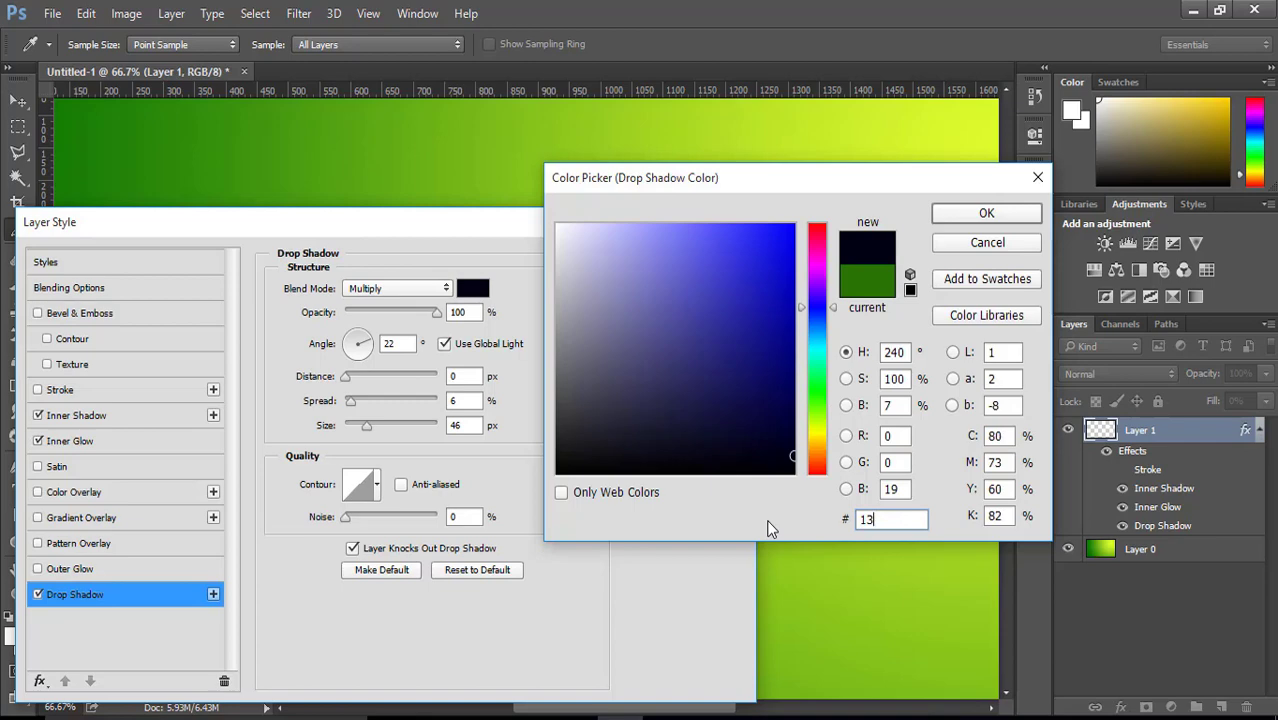
pyautogui.write('48')
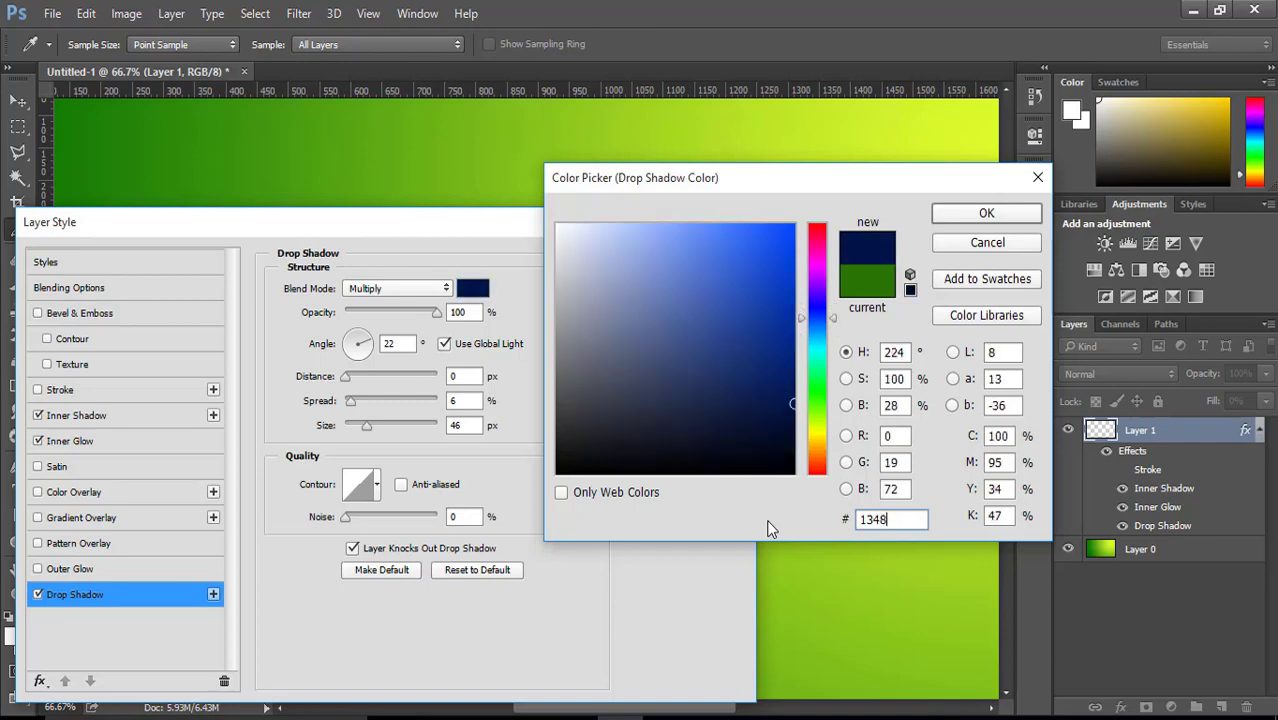
pyautogui.write('01')
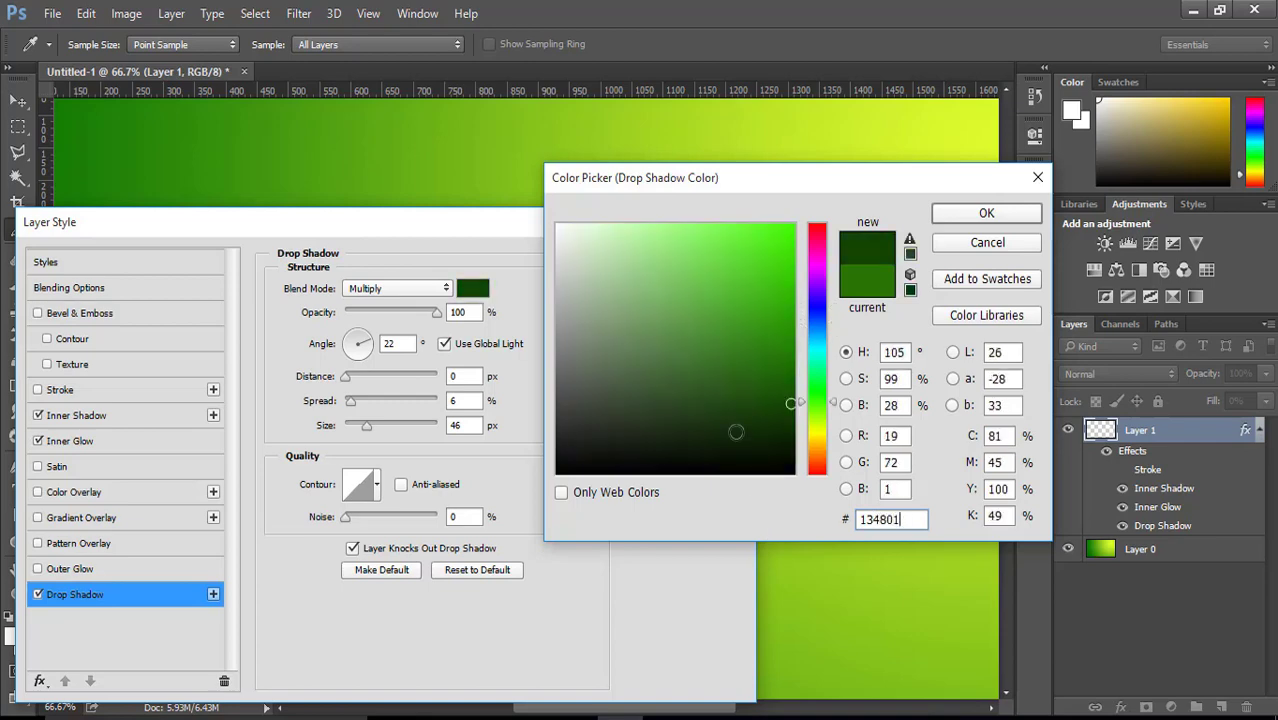
pyautogui.click(962, 215)
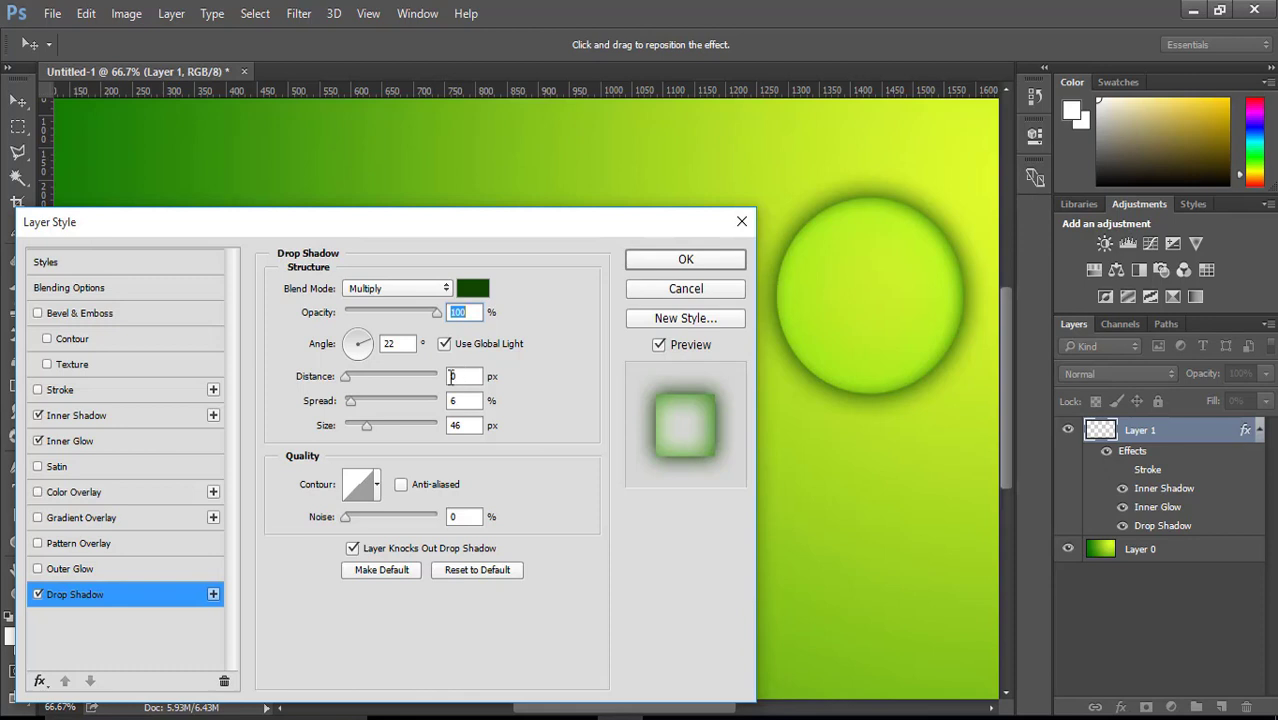
# Step: Set the drop shadow distance and size to 8 px and lower its opacity
pyautogui.doubleClick(462, 376)
pyautogui.write('8')
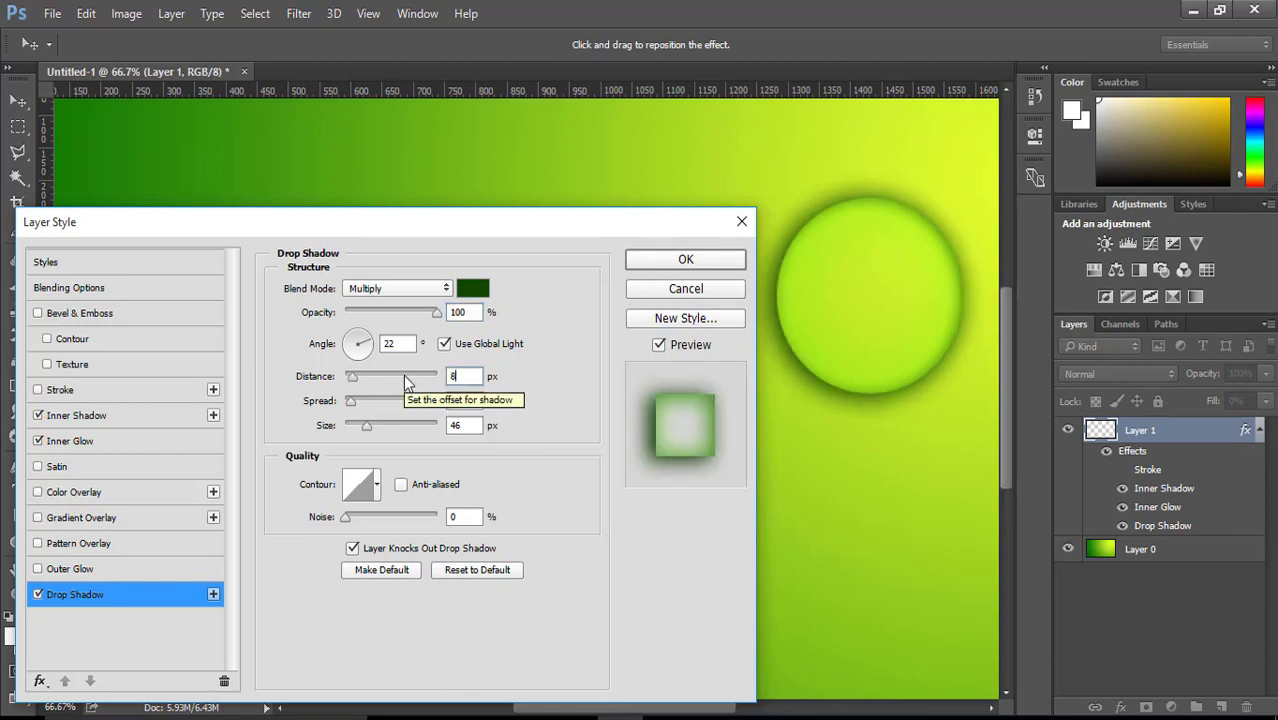
pyautogui.doubleClick(467, 428)
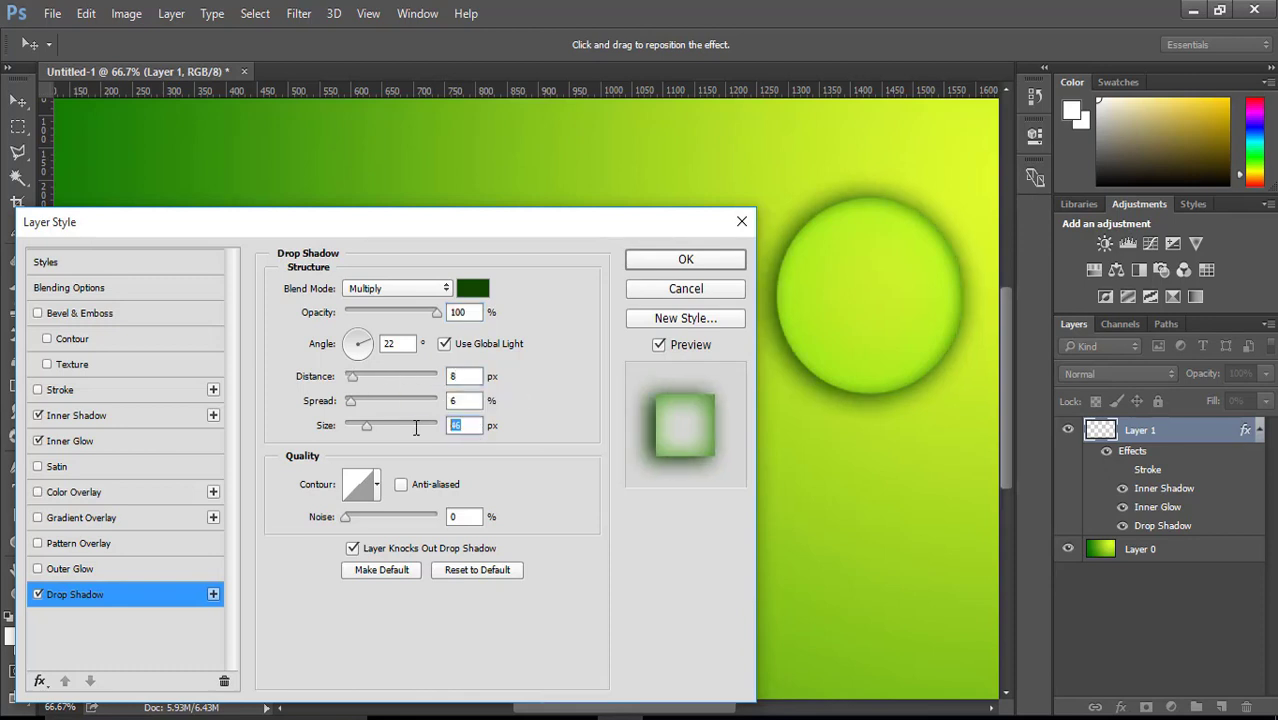
pyautogui.write('8')
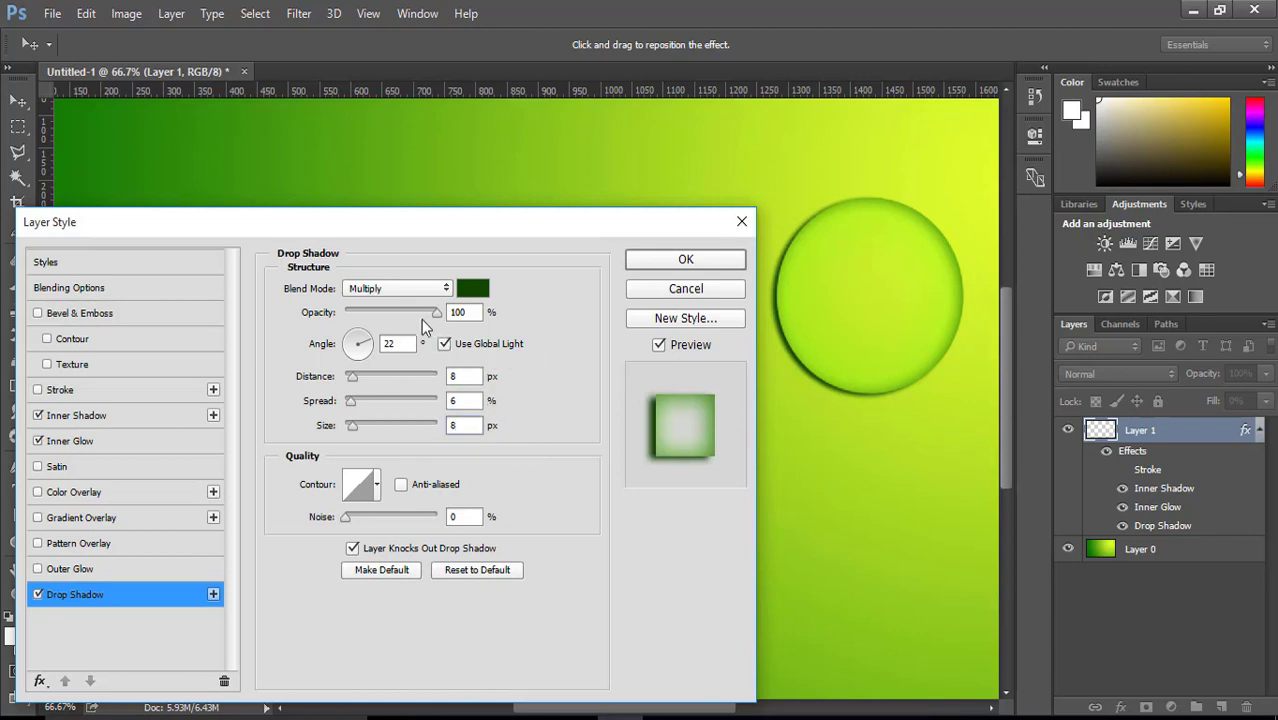
pyautogui.moveTo(437, 314); pyautogui.dragTo(398, 318)
pyautogui.moveTo(381, 318); pyautogui.dragTo(364, 320)
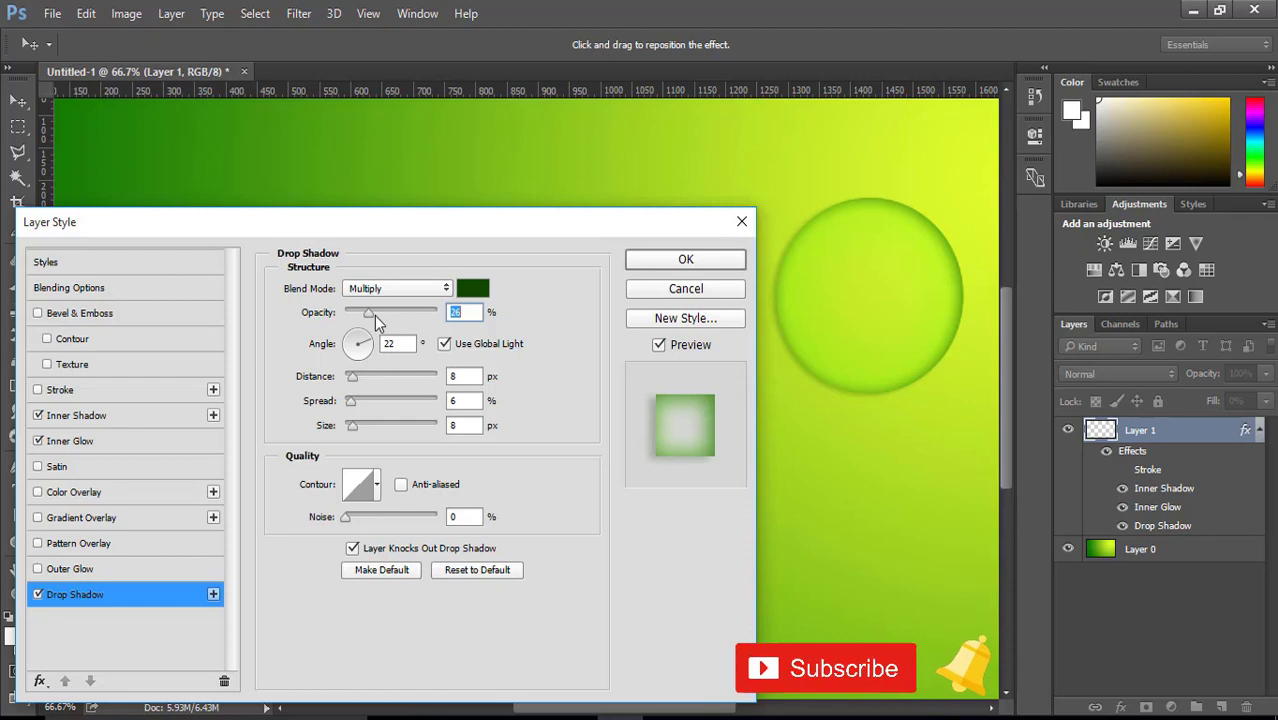
# Step: Make the inner glow source Center and apply the layer styles
pyautogui.click(70, 441)
pyautogui.click(346, 439)
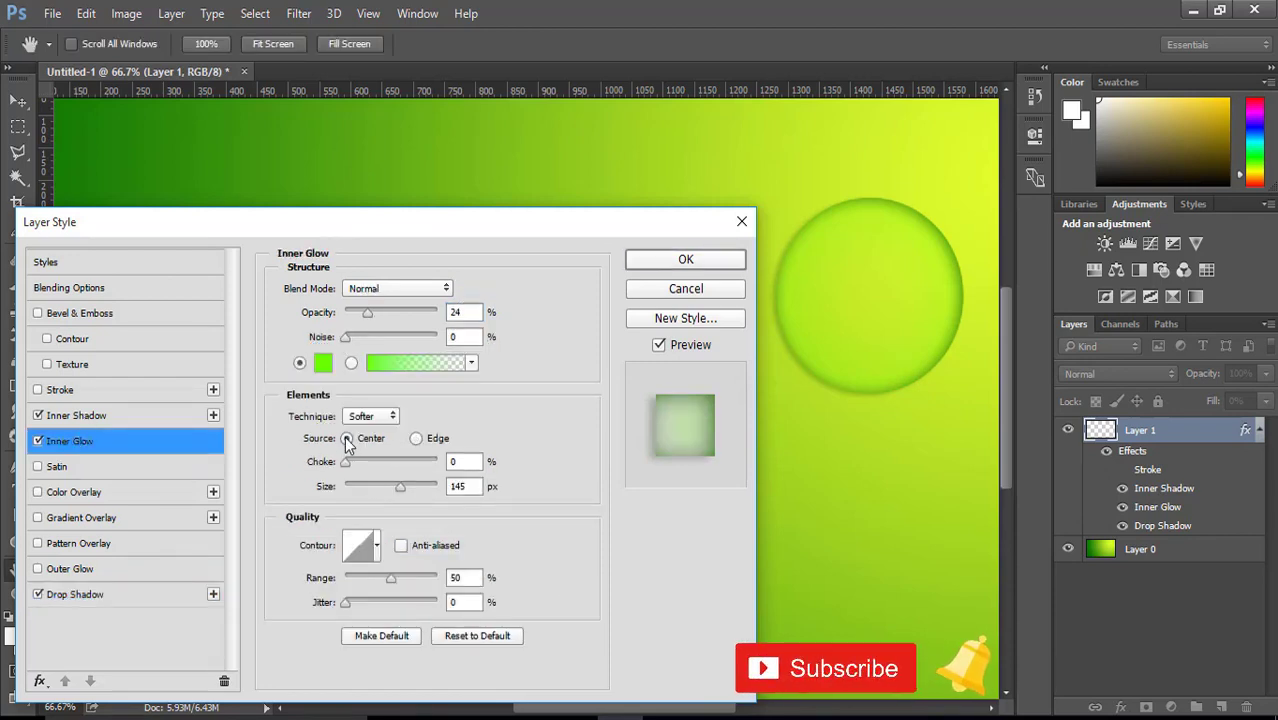
pyautogui.click(661, 265)
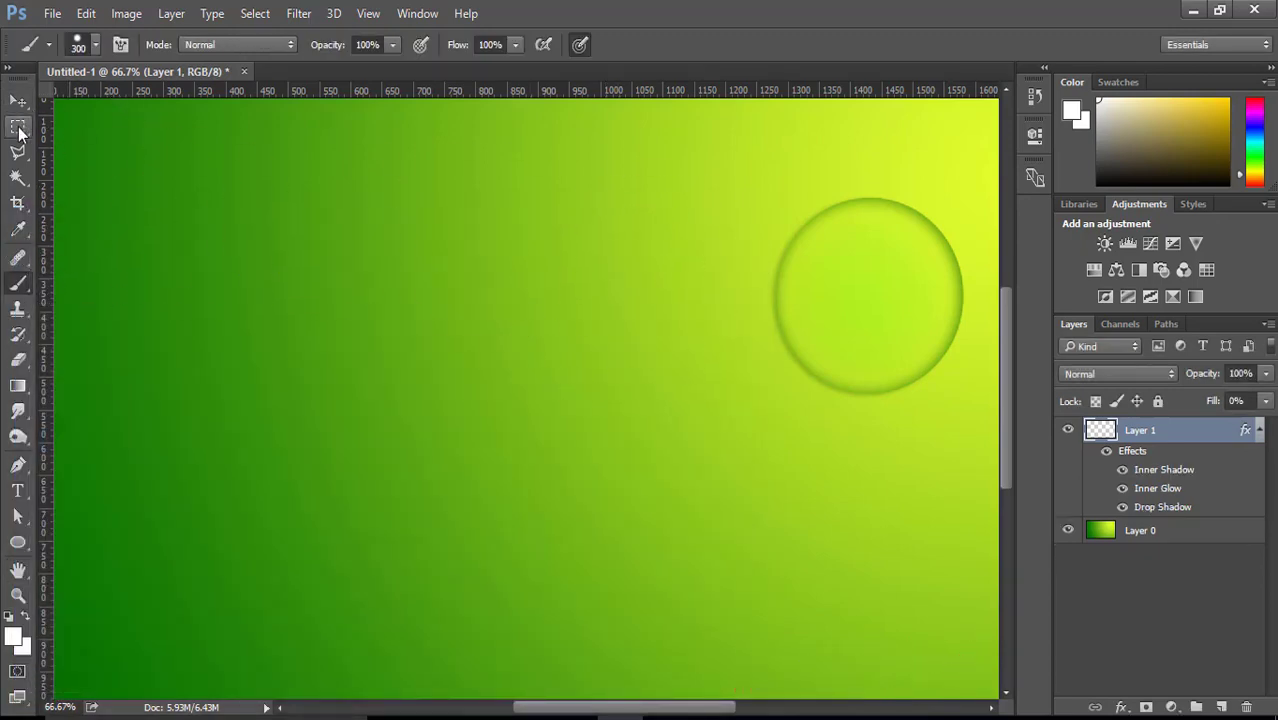
# Step: Move the droplet circle slightly lower and zoom back in on it
pyautogui.click(18, 127)
pyautogui.hotkey('ctrl', '-')
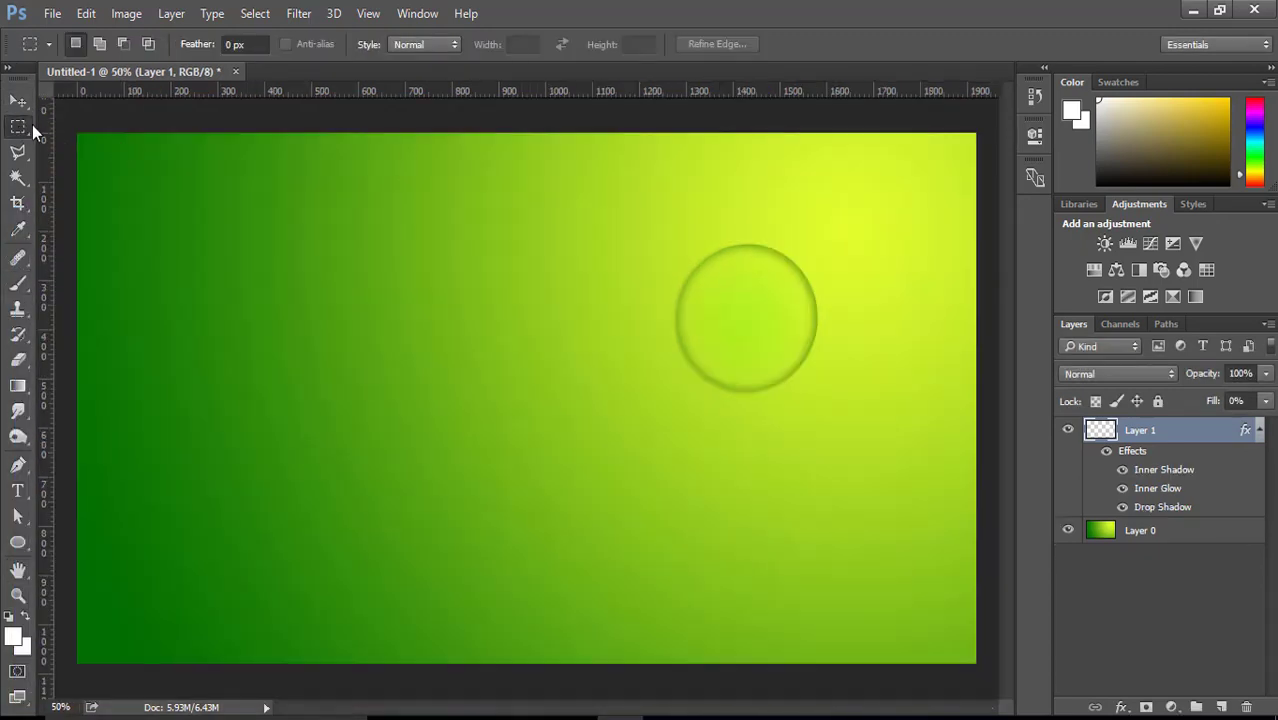
pyautogui.click(18, 101)
pyautogui.moveTo(722, 297)
pyautogui.mouseDown()
pyautogui.moveTo(727, 325)
pyautogui.moveTo(742, 304)
pyautogui.mouseUp()
pyautogui.press('m')
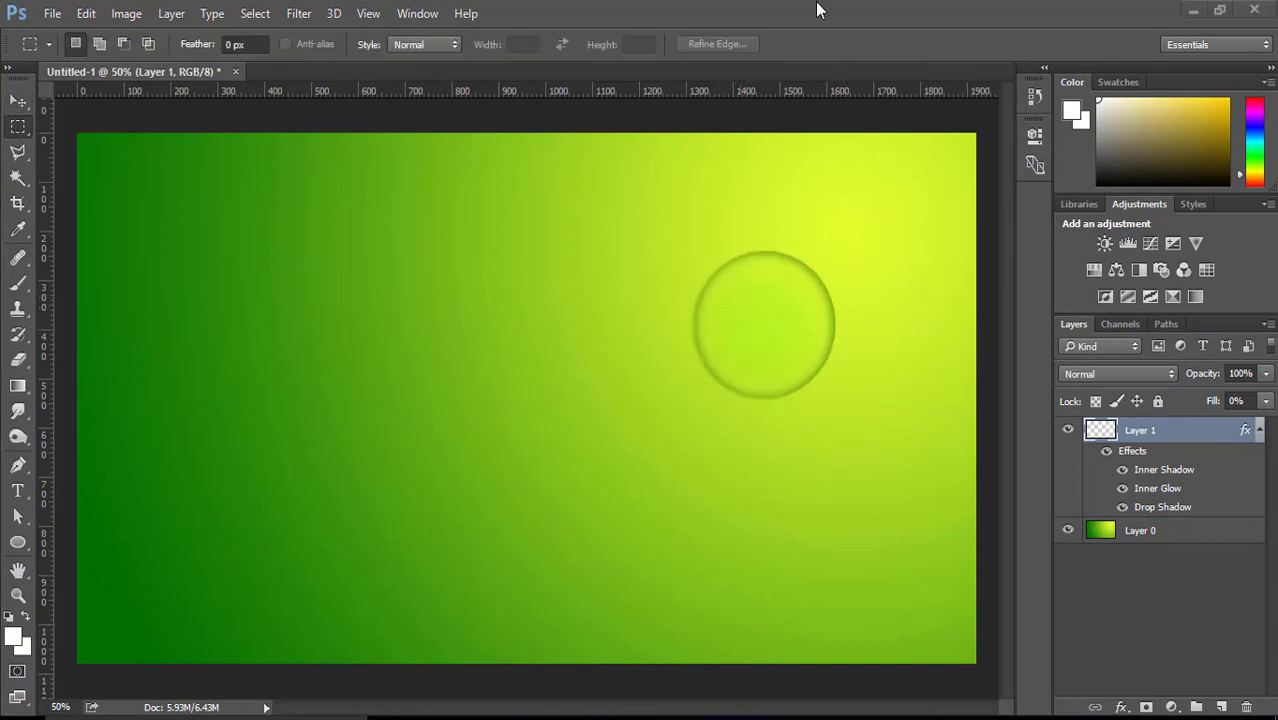
pyautogui.hotkey('ctrl', '+')
pyautogui.moveTo(722, 443)
pyautogui.mouseDown()
pyautogui.moveTo(434, 326)
pyautogui.moveTo(414, 348)
pyautogui.moveTo(344, 346)
pyautogui.mouseUp()
# Step: Draw a white ellipse inside the droplet, tilt it about 19°, and add a layer mask
pyautogui.click(18, 542)
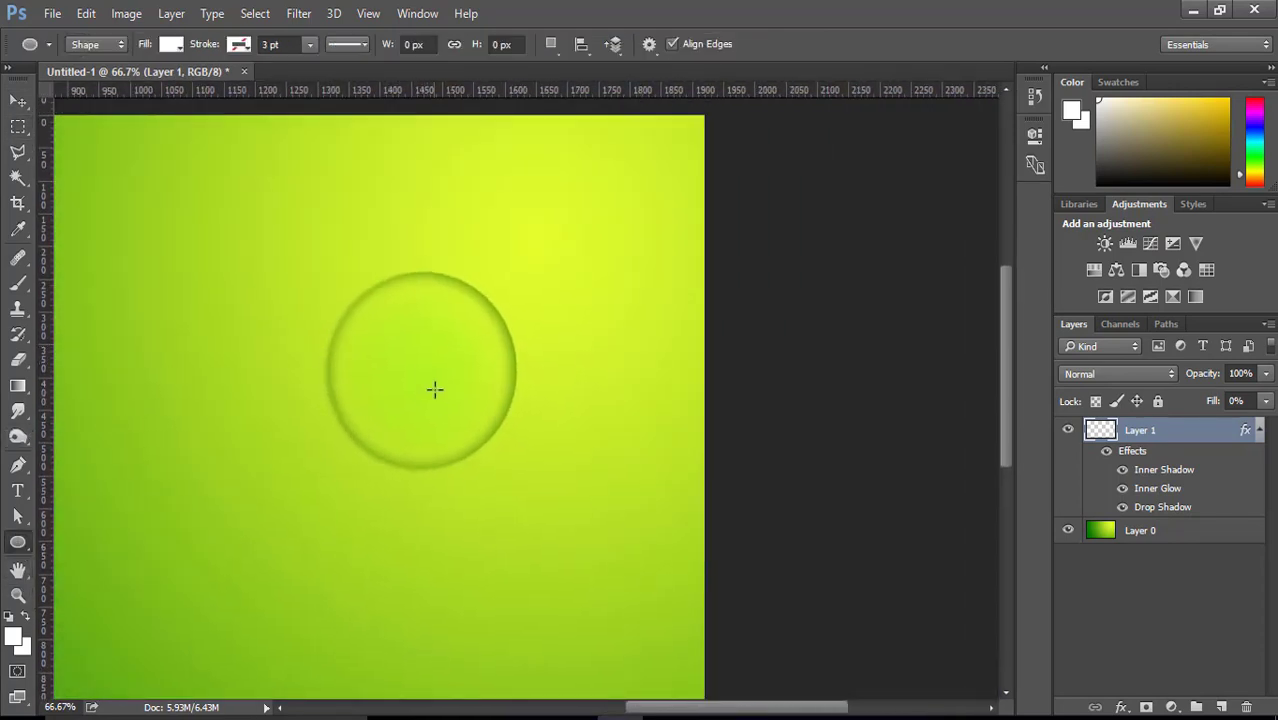
pyautogui.moveTo(432, 353); pyautogui.dragTo(465, 430)
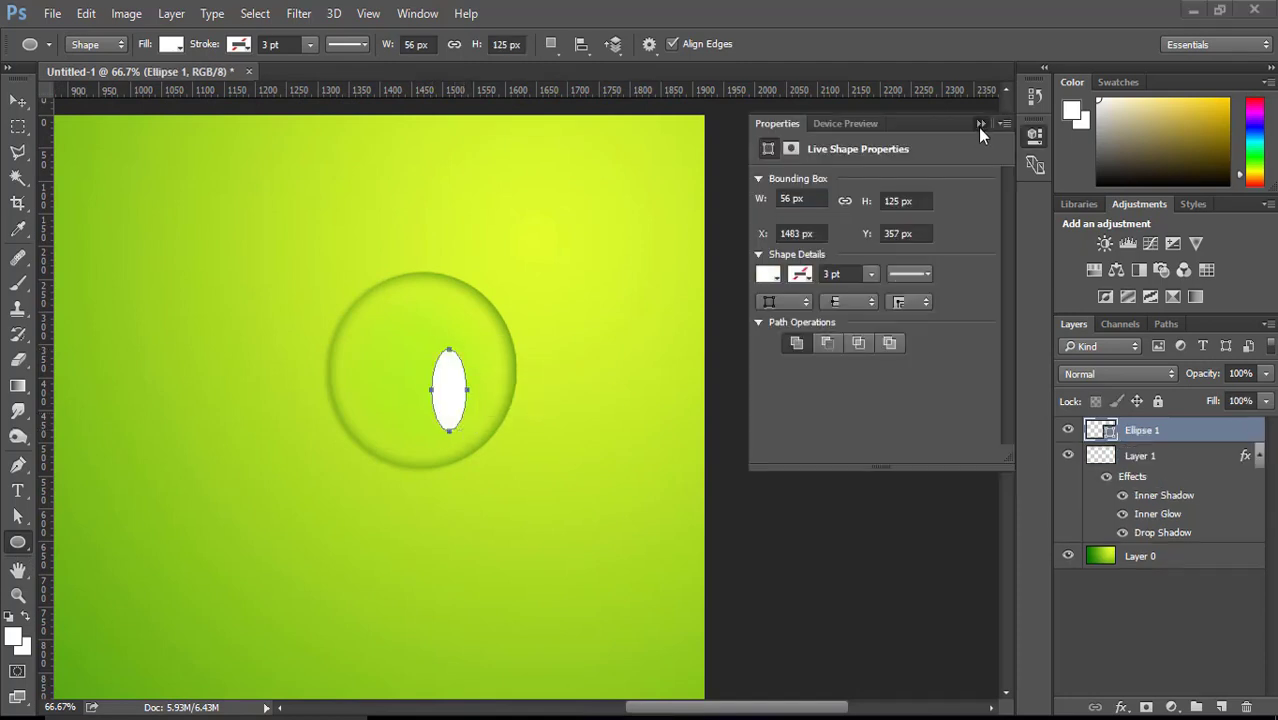
pyautogui.click(977, 127)
pyautogui.hotkey('ctrl', 't')
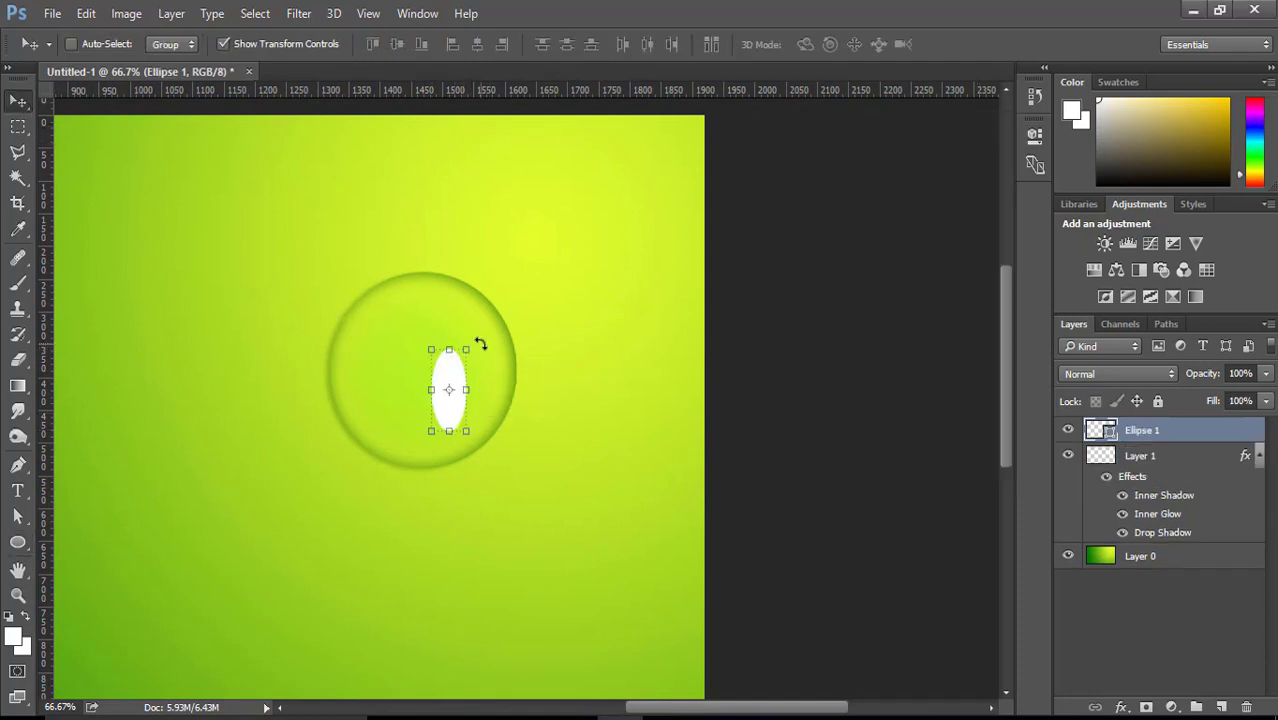
pyautogui.moveTo(480, 344)
pyautogui.mouseDown()
pyautogui.moveTo(492, 359)
pyautogui.moveTo(463, 368)
pyautogui.moveTo(463, 397)
pyautogui.moveTo(468, 388)
pyautogui.mouseUp()
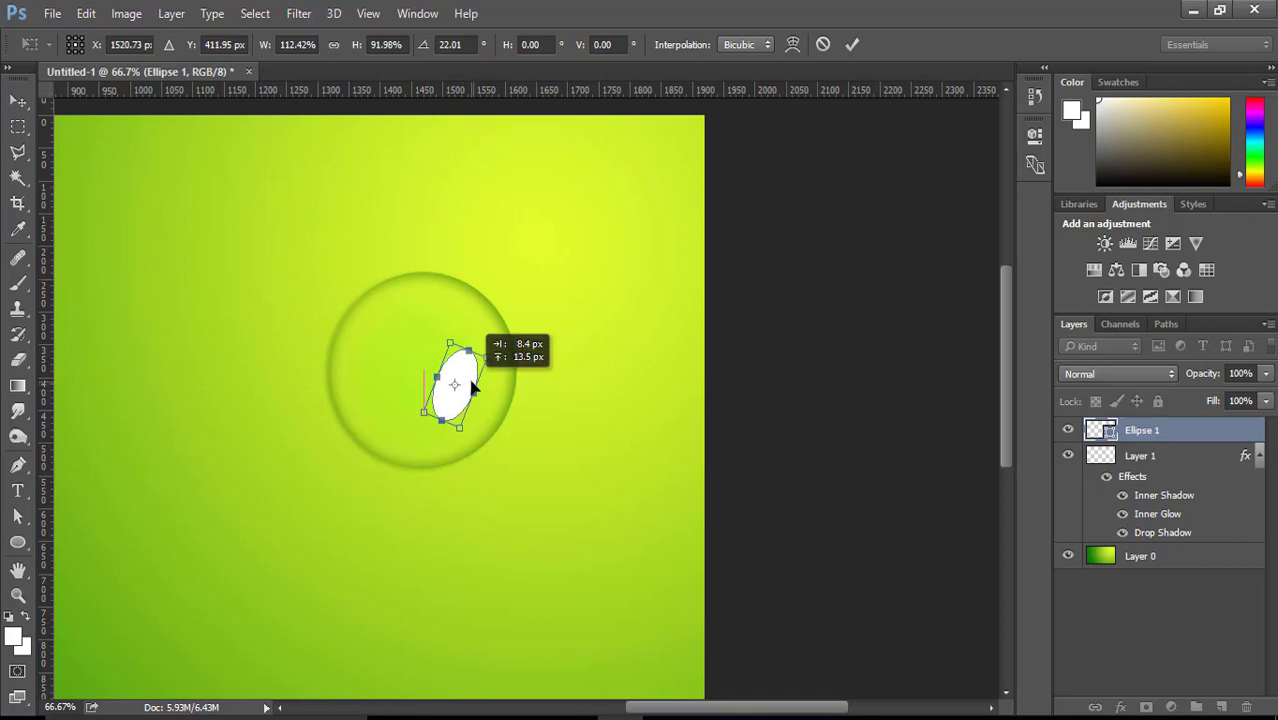
pyautogui.click(850, 45)
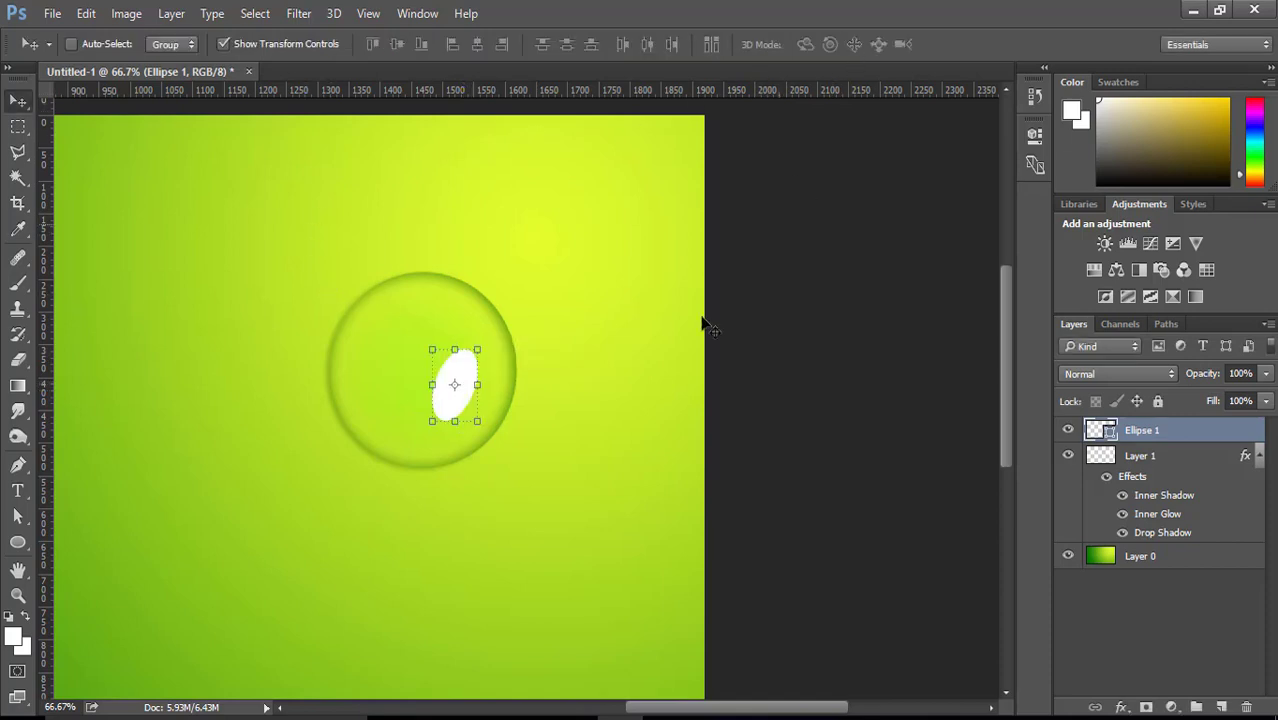
pyautogui.click(1146, 707)
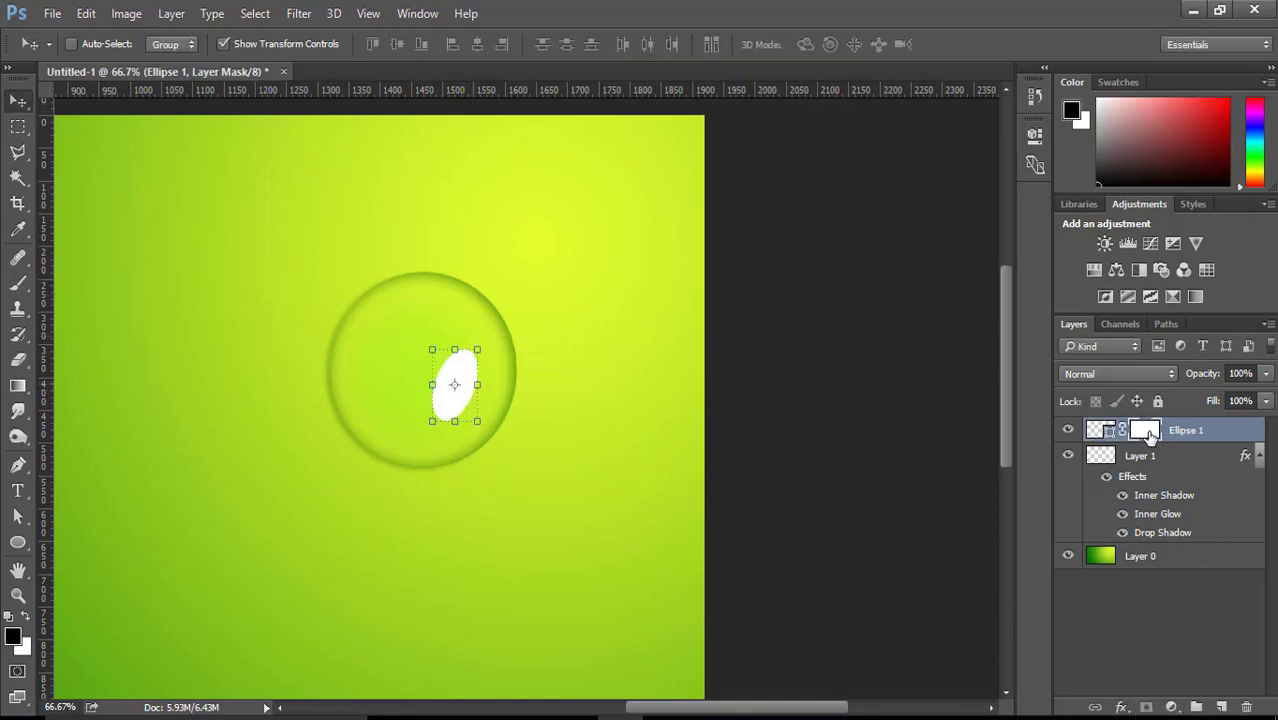
# Step: Mask a small round notch out of the highlight's bottom with a smaller brush
pyautogui.click(18, 283)
pyautogui.press('[')
pyautogui.press('[')
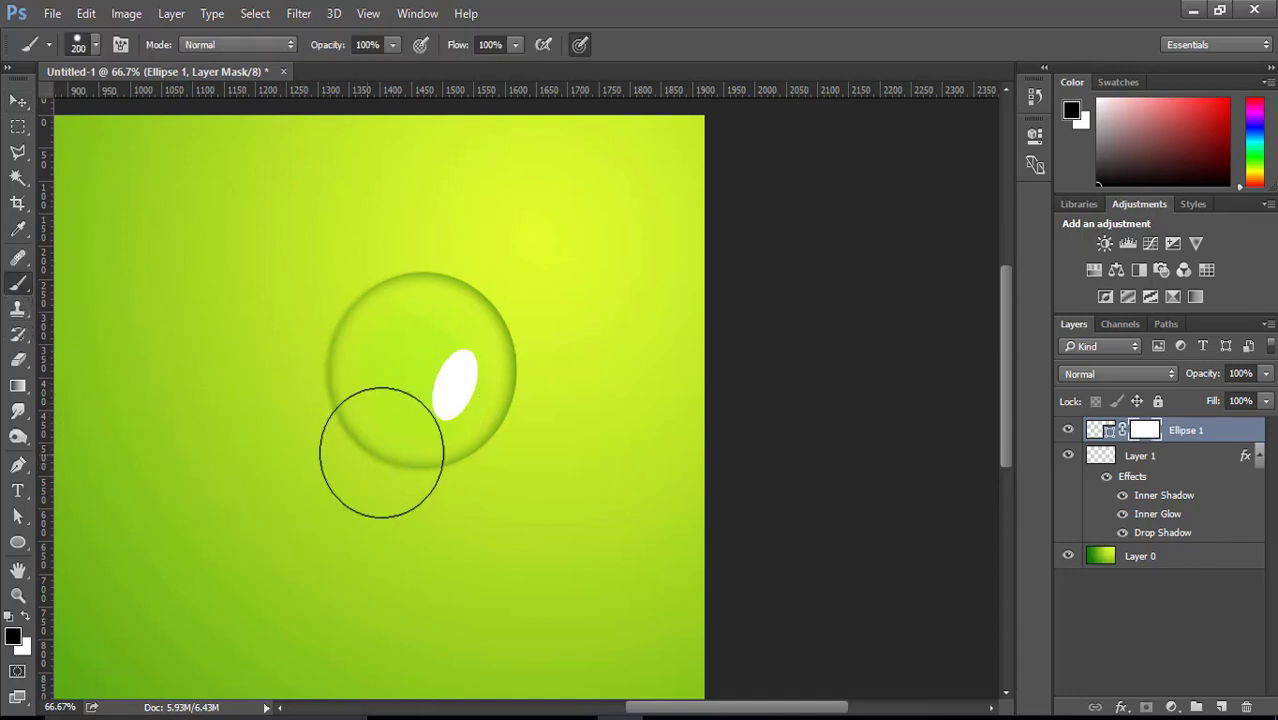
pyautogui.press('[')
pyautogui.press('[')
pyautogui.press('[')
pyautogui.press('[')
pyautogui.press('[')
pyautogui.press('[')
pyautogui.press('[')
pyautogui.press('[')
pyautogui.press('[')
pyautogui.press('[')
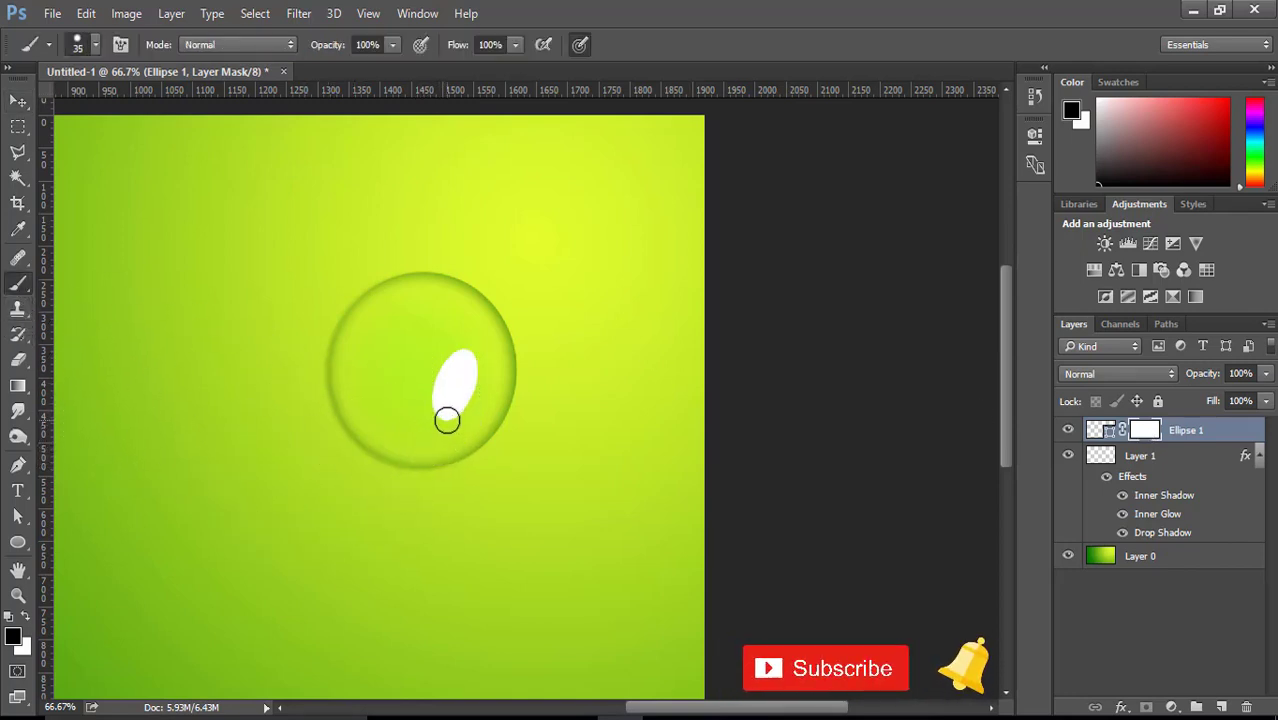
pyautogui.click(446, 413)
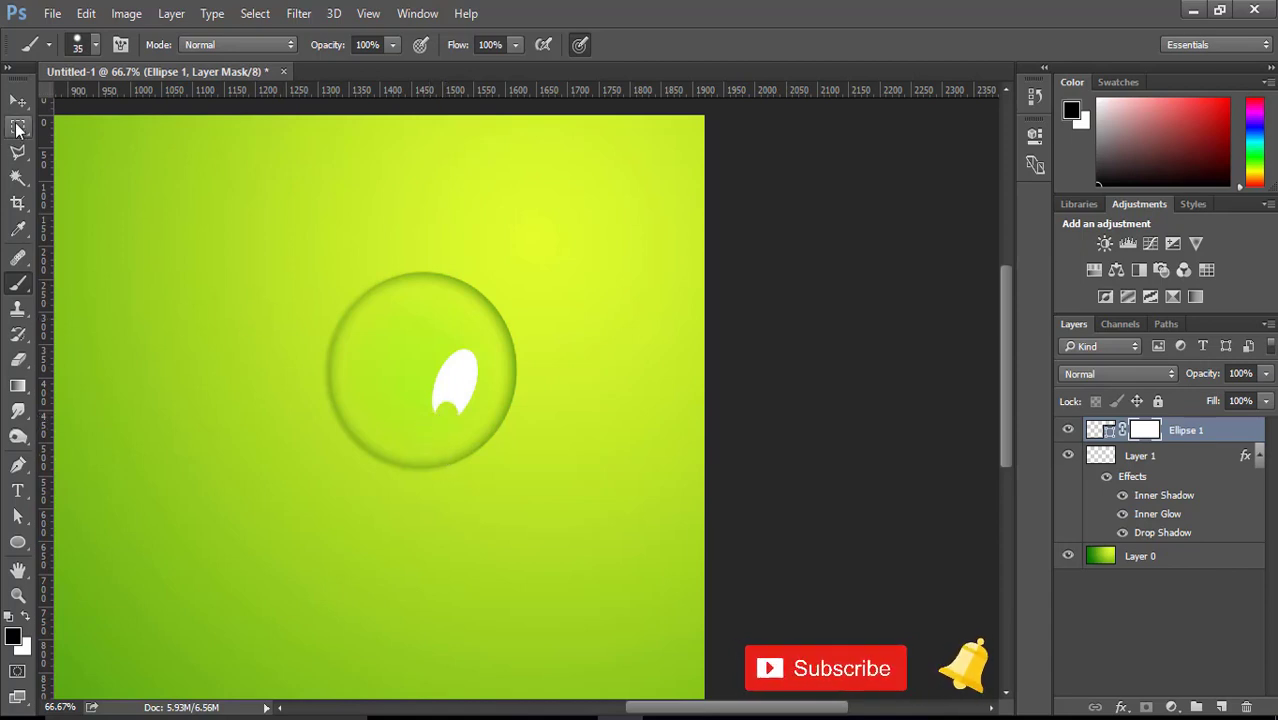
# Step: Widen the highlight slightly to the left and nudge it to the right
pyautogui.click(18, 126)
pyautogui.press('v')
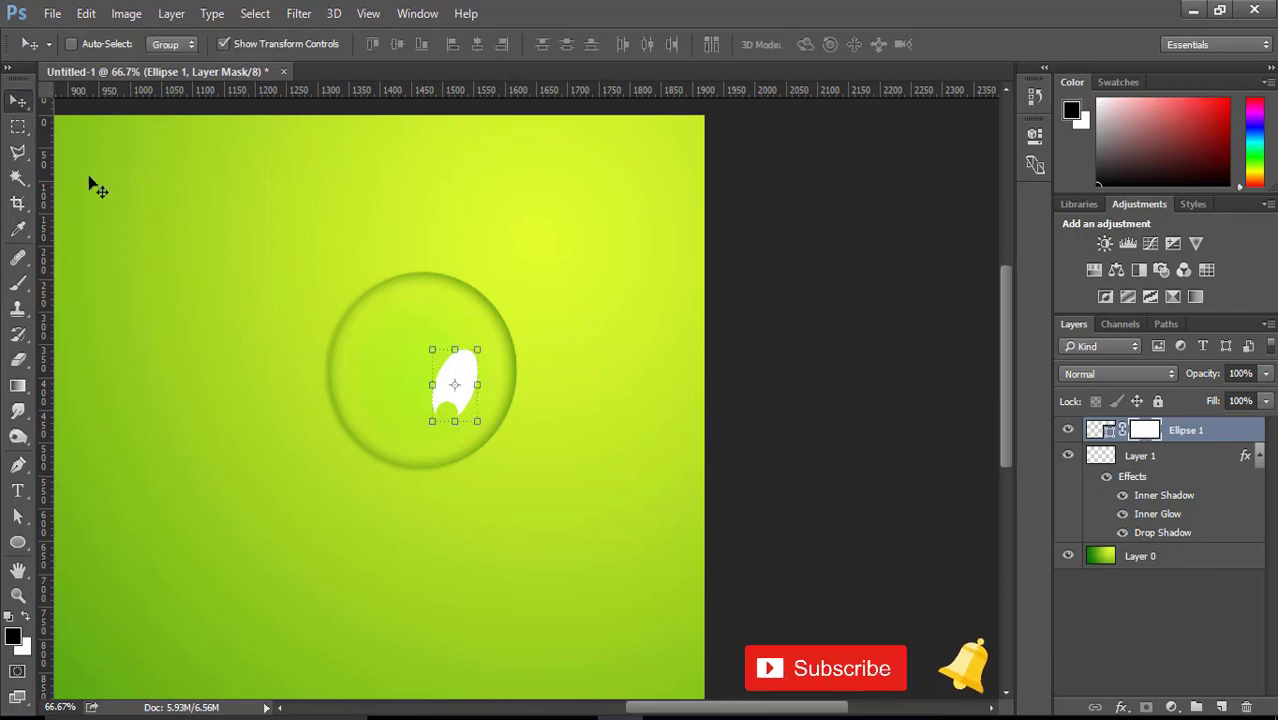
pyautogui.moveTo(432, 384); pyautogui.dragTo(424, 390)
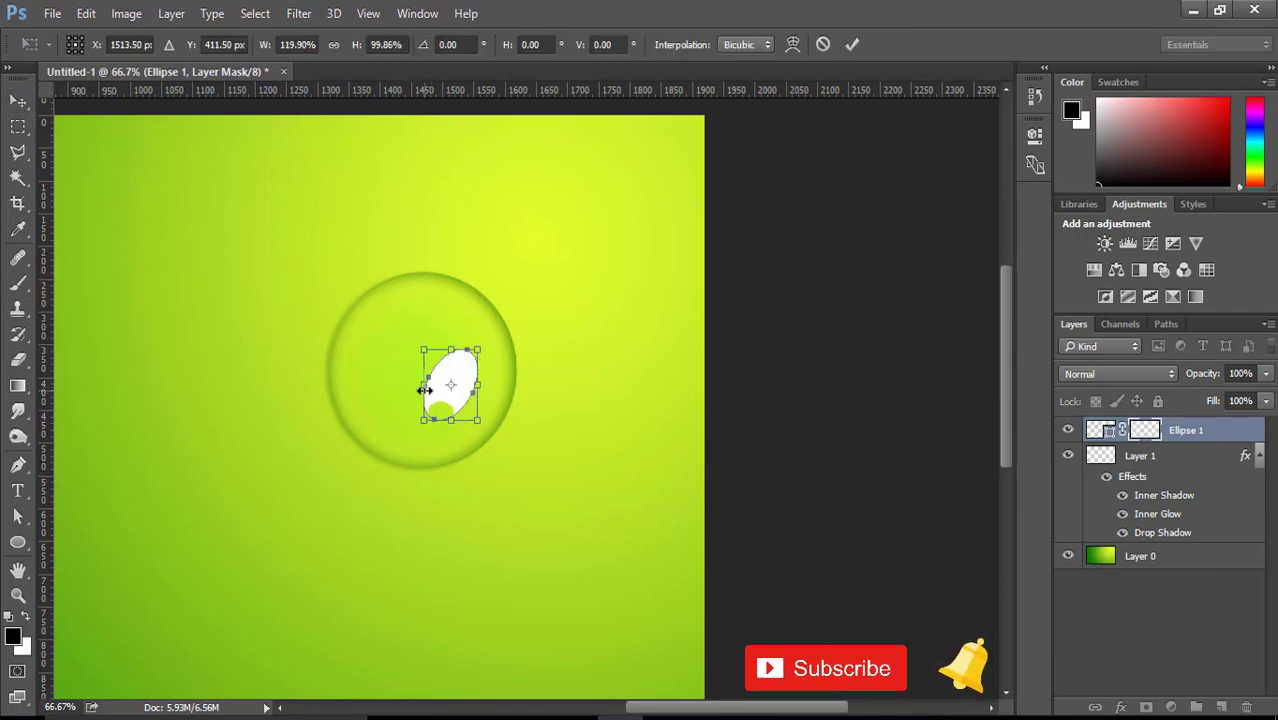
pyautogui.click(851, 45)
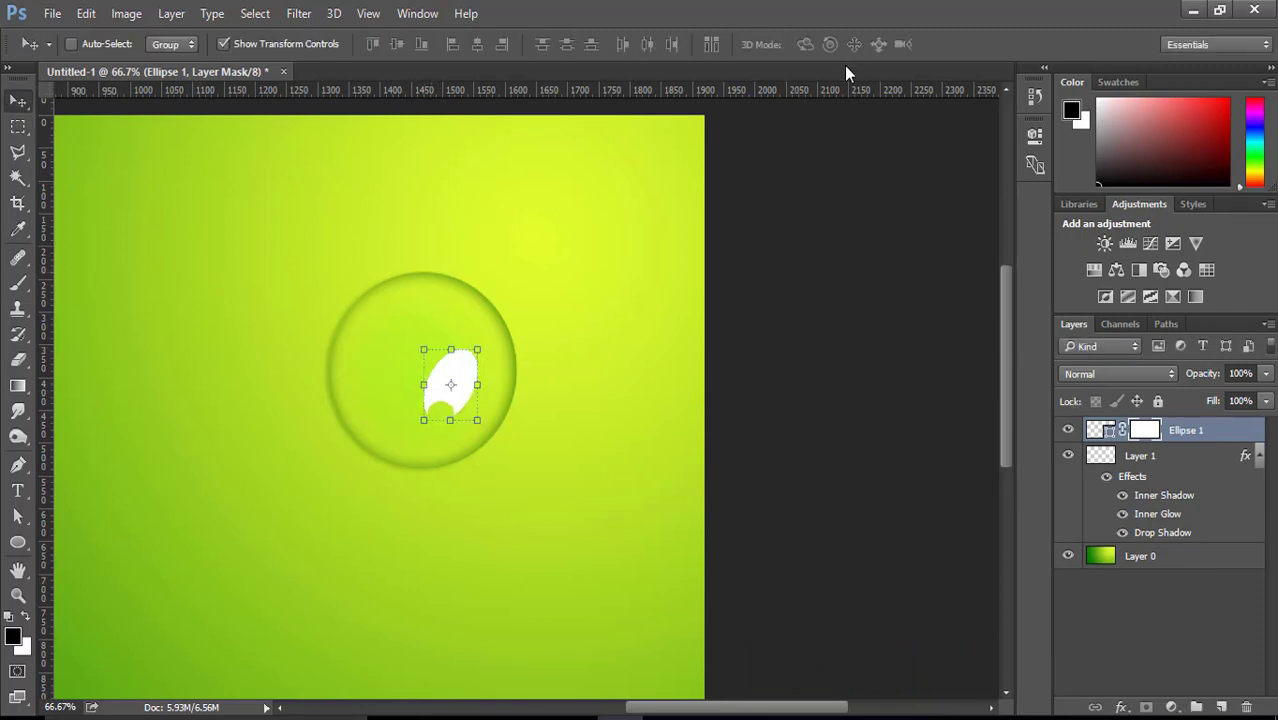
pyautogui.click(18, 126)
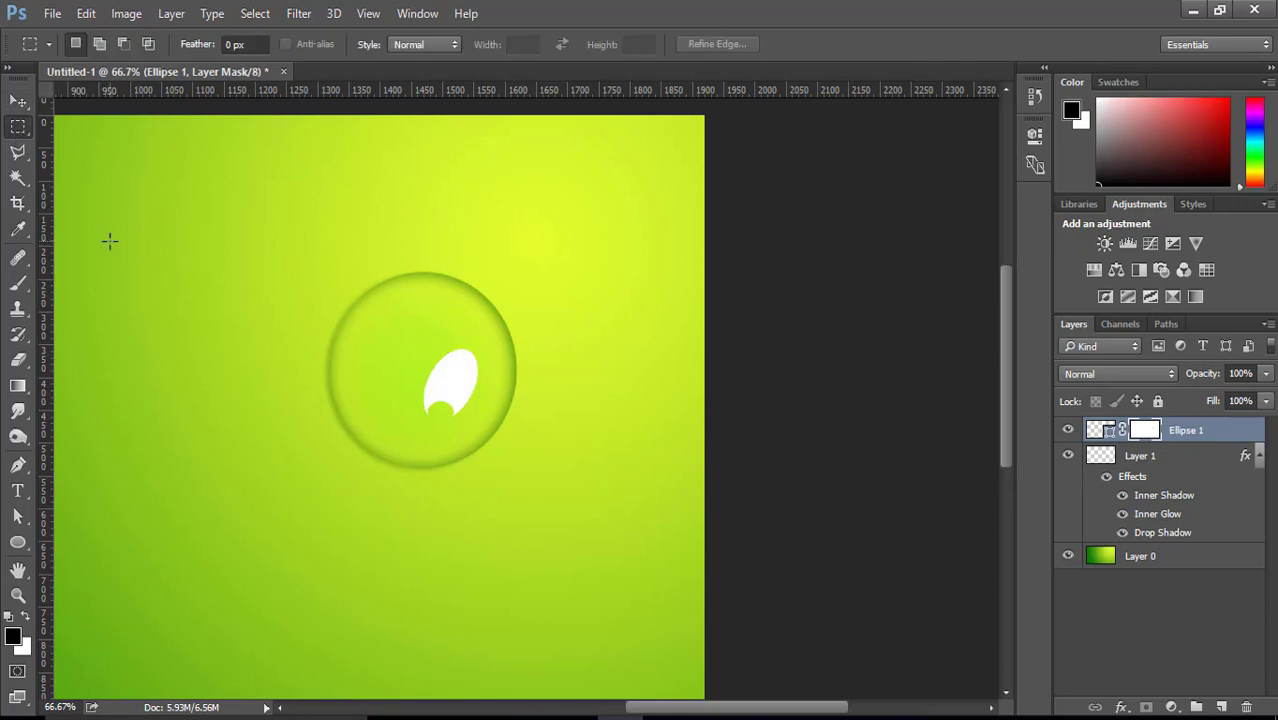
pyautogui.click(18, 100)
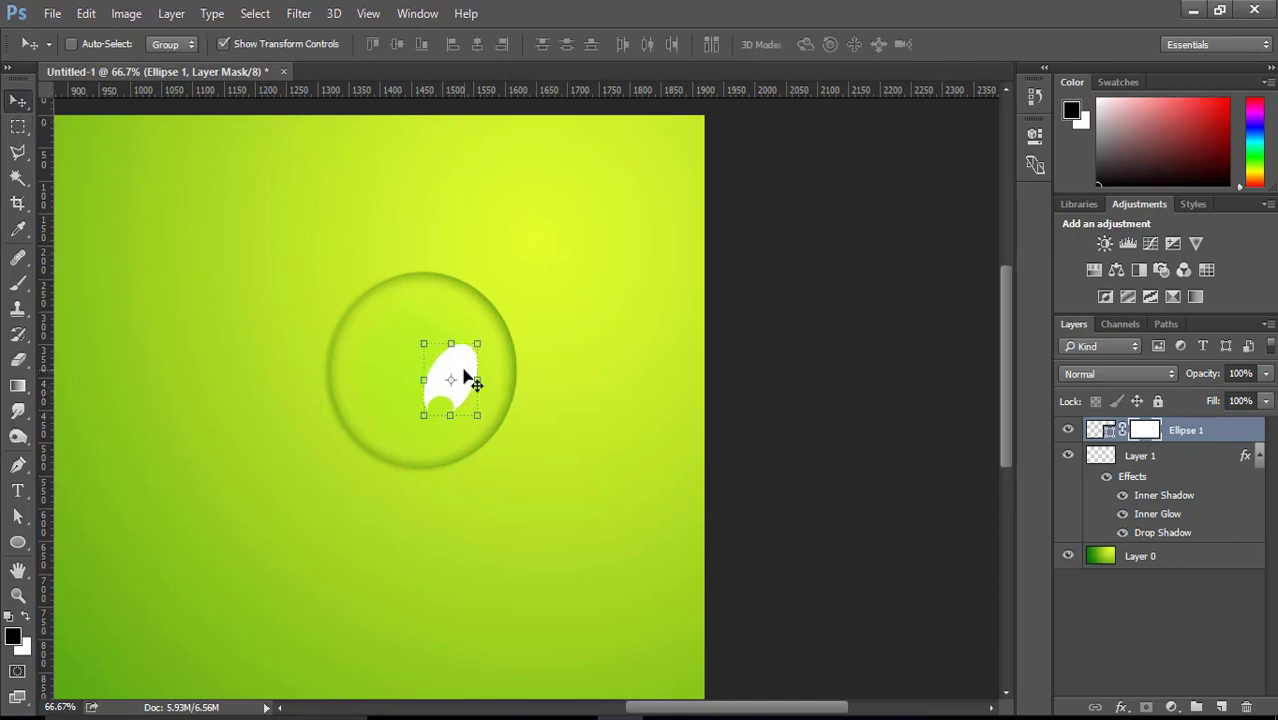
pyautogui.moveTo(464, 372); pyautogui.dragTo(474, 371)
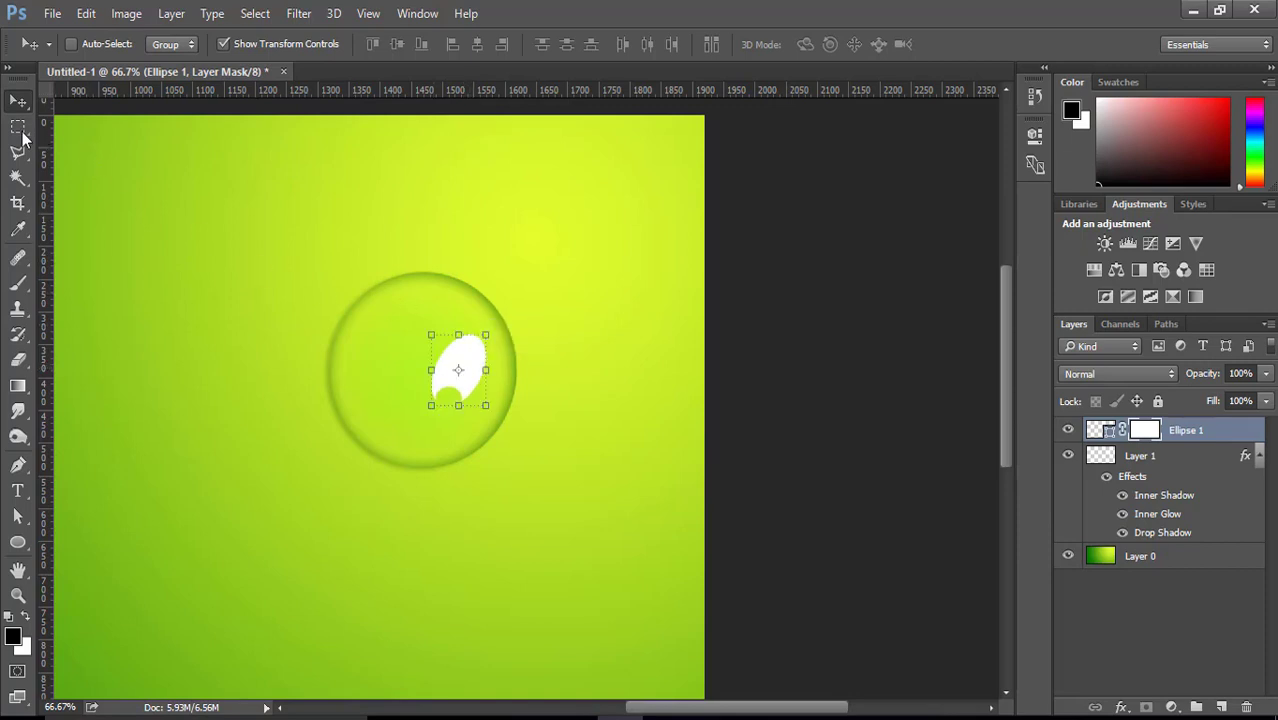
# Step: At 100% zoom, duplicate the highlight as Ellipse 1 copy up-left of the original
pyautogui.click(19, 128)
pyautogui.hotkey('ctrl', '1')
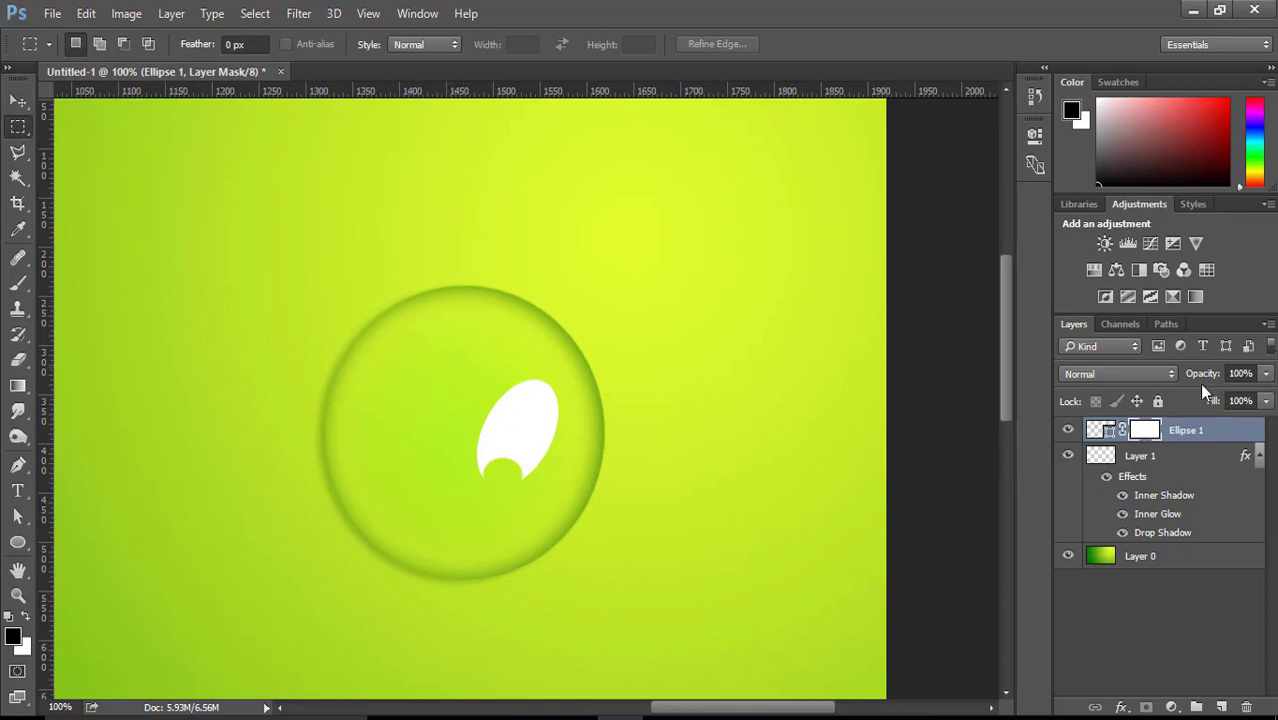
pyautogui.press('v')
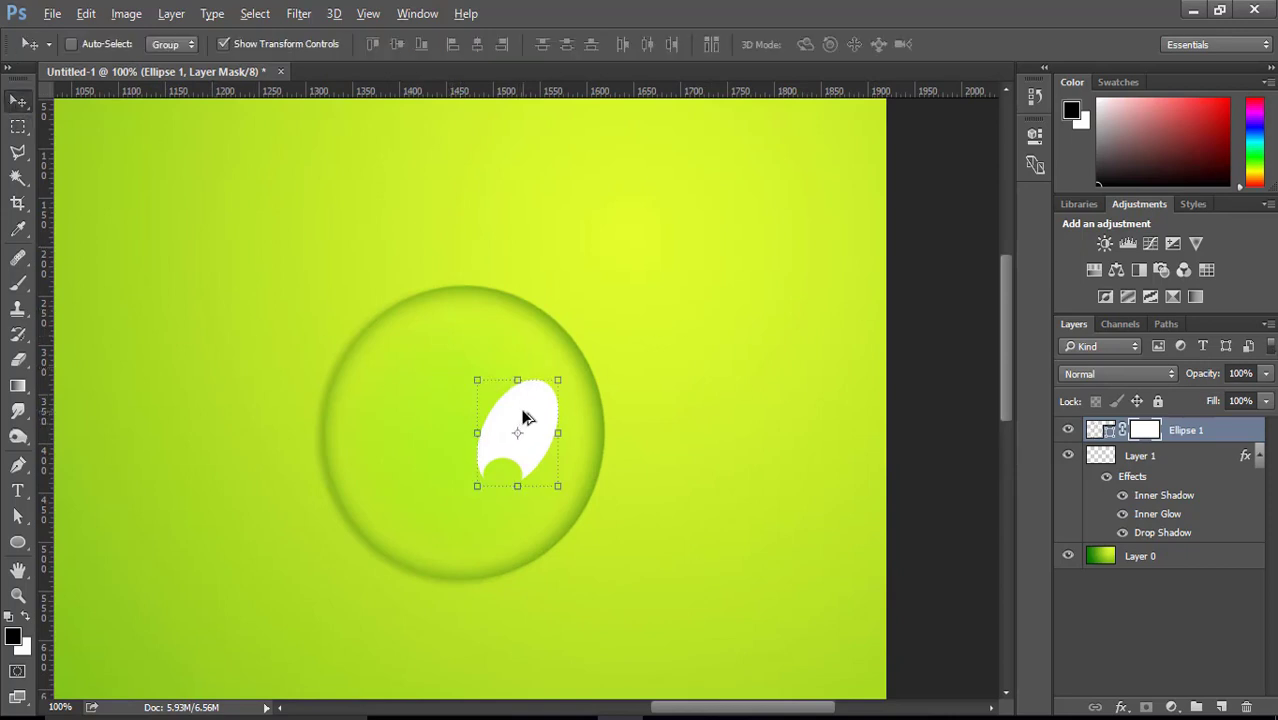
pyautogui.moveTo(522, 417); pyautogui.dragTo(449, 345)
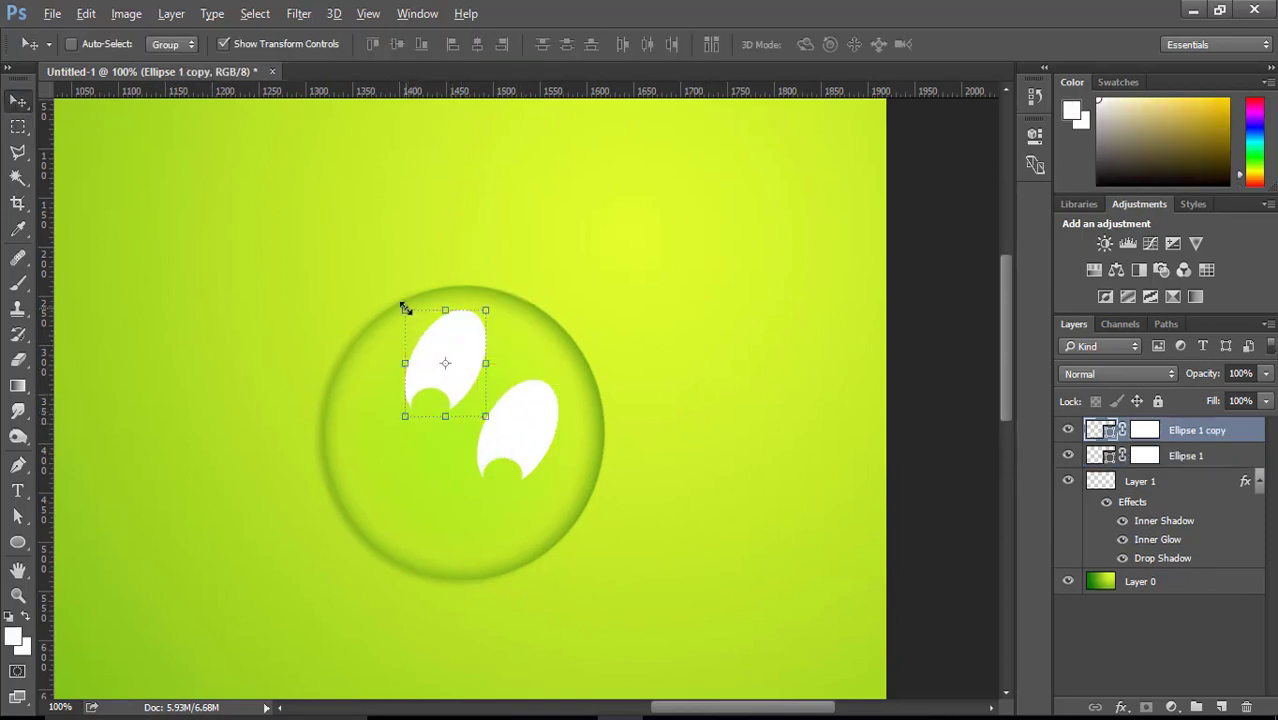
# Step: Shrink the copied highlight to about 41% near the bubble's top, then select Ellipse 1
pyautogui.moveTo(404, 308); pyautogui.dragTo(484, 358)
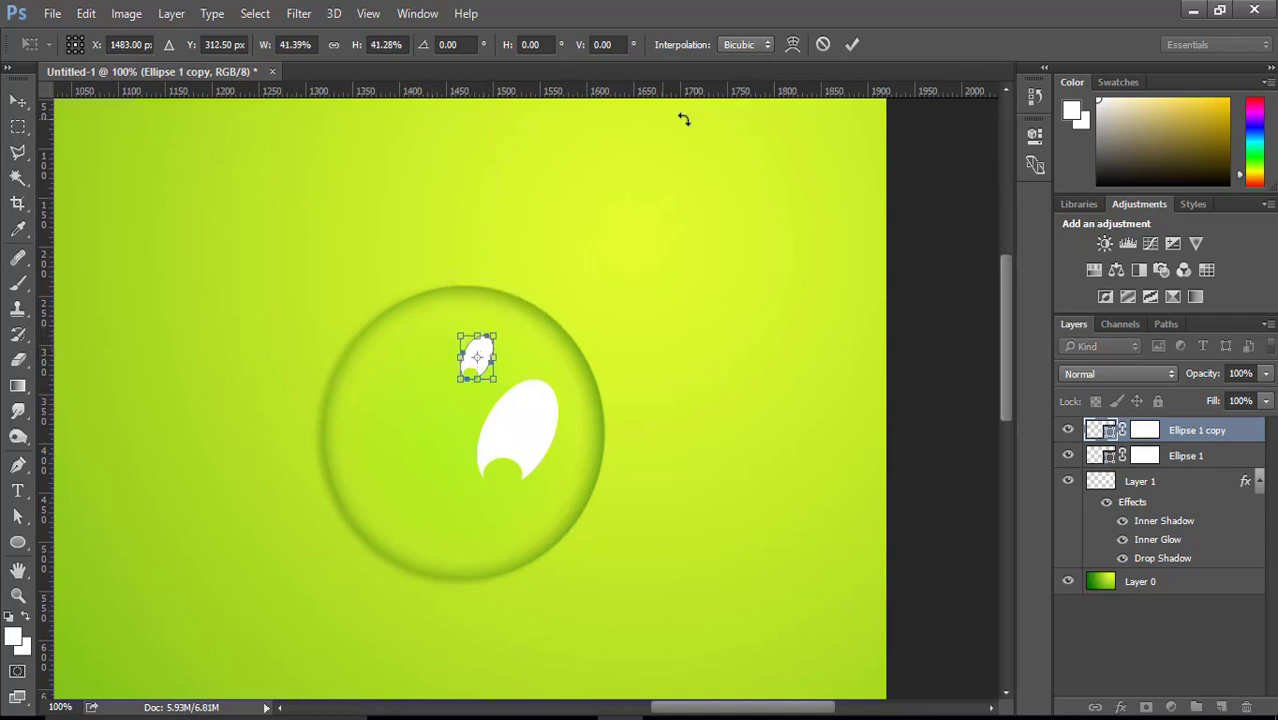
pyautogui.click(852, 44)
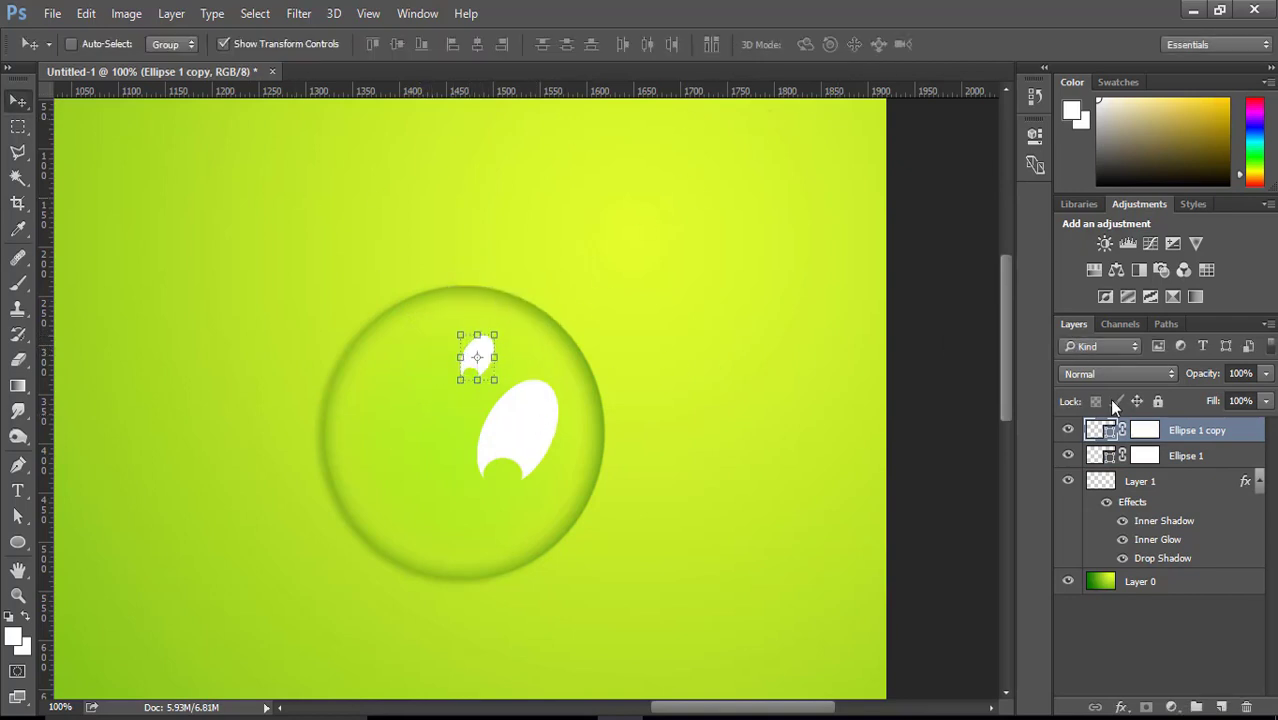
pyautogui.click(1178, 462)
pyautogui.moveTo(588, 331); pyautogui.dragTo(867, 215)
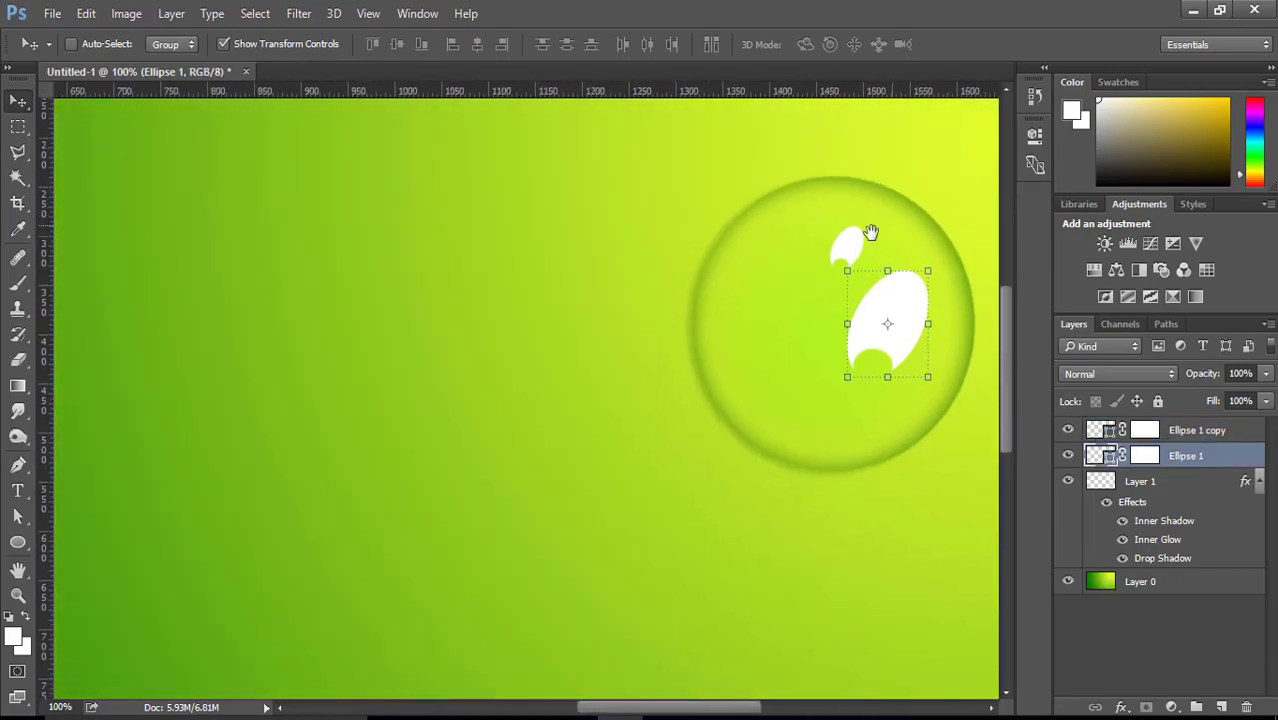
# Step: Open Ellipse 1's Inner Glow settings and set the glow colour to #c0ff00
pyautogui.doubleClick(1237, 467)
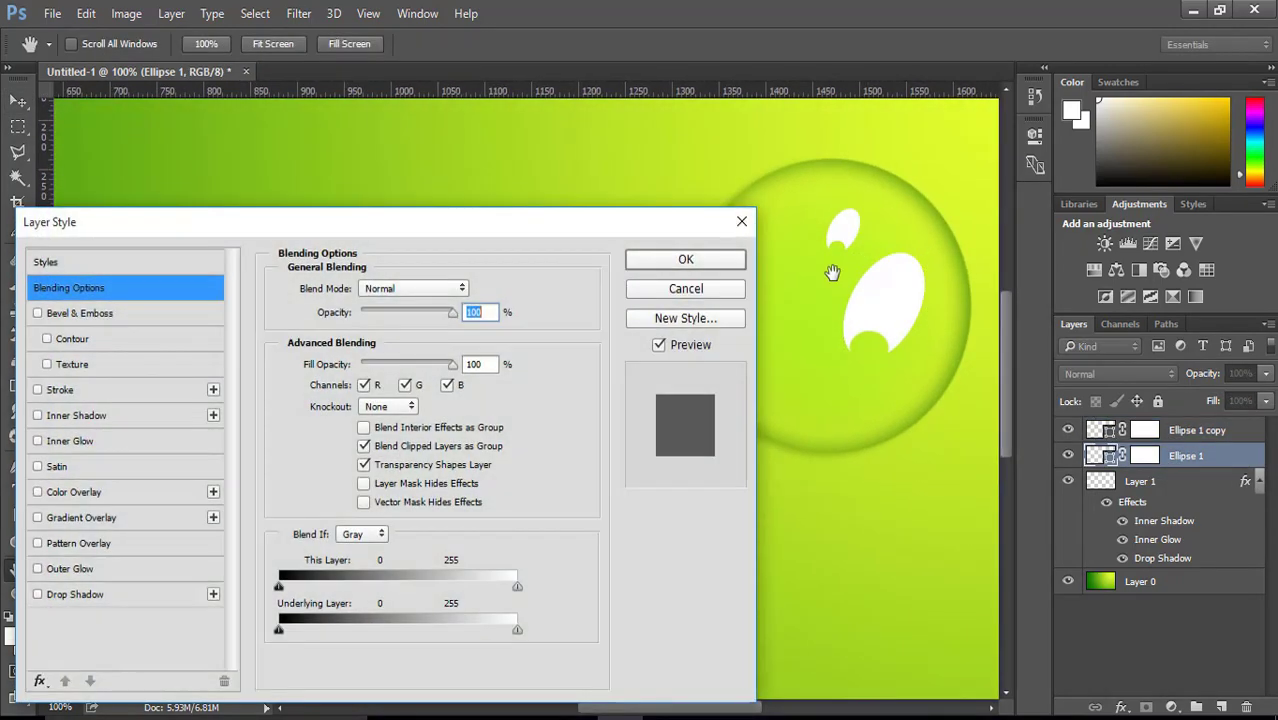
pyautogui.moveTo(554, 218); pyautogui.dragTo(536, 241)
pyautogui.click(68, 424)
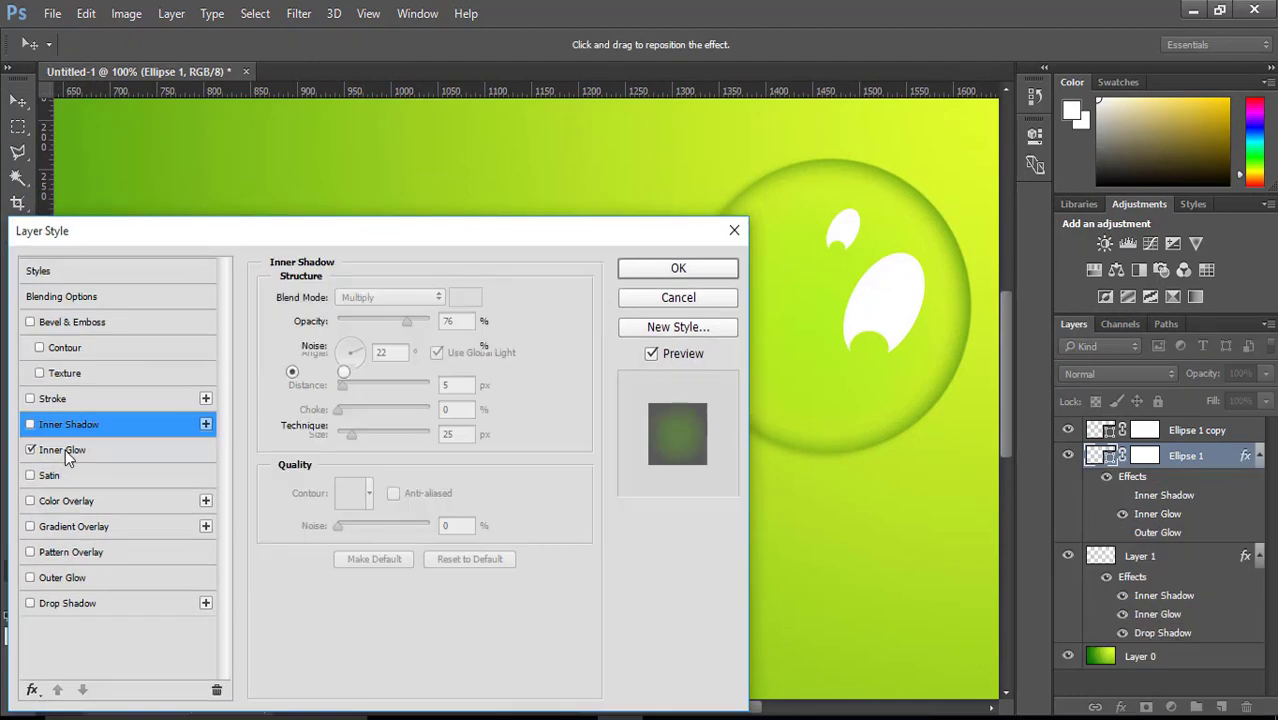
pyautogui.click(65, 449)
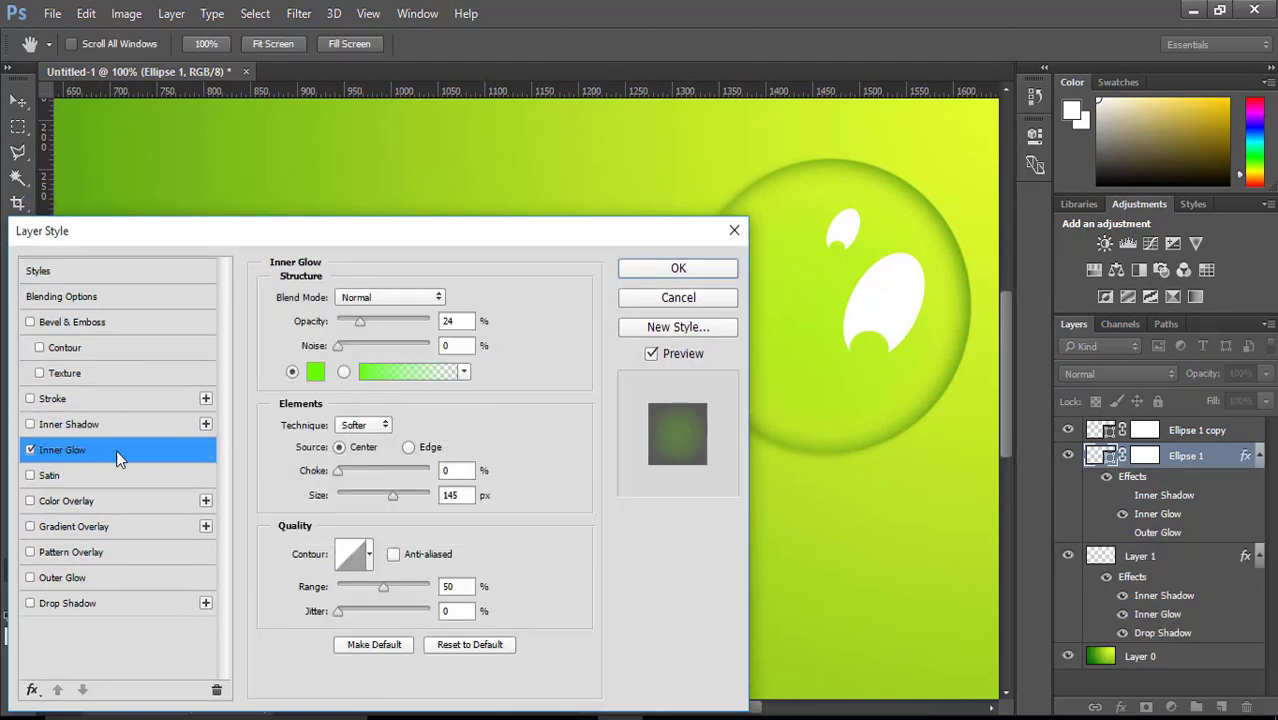
pyautogui.click(315, 372)
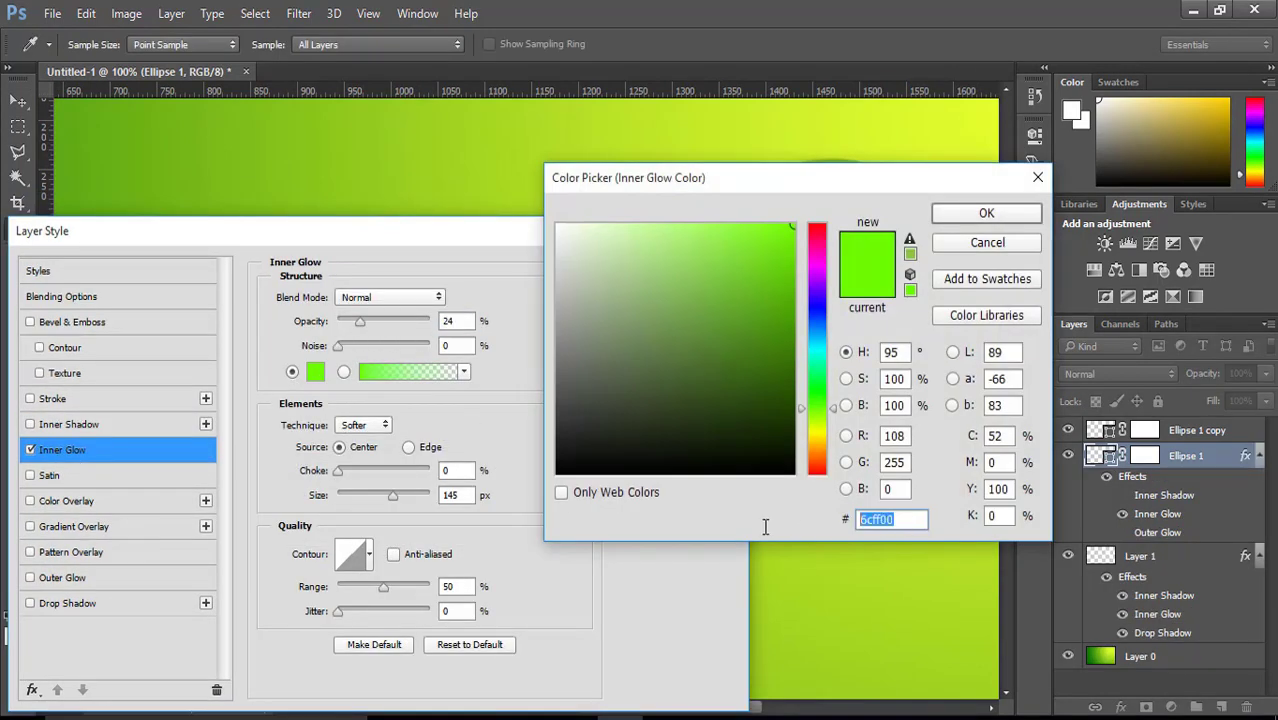
pyautogui.write('c')
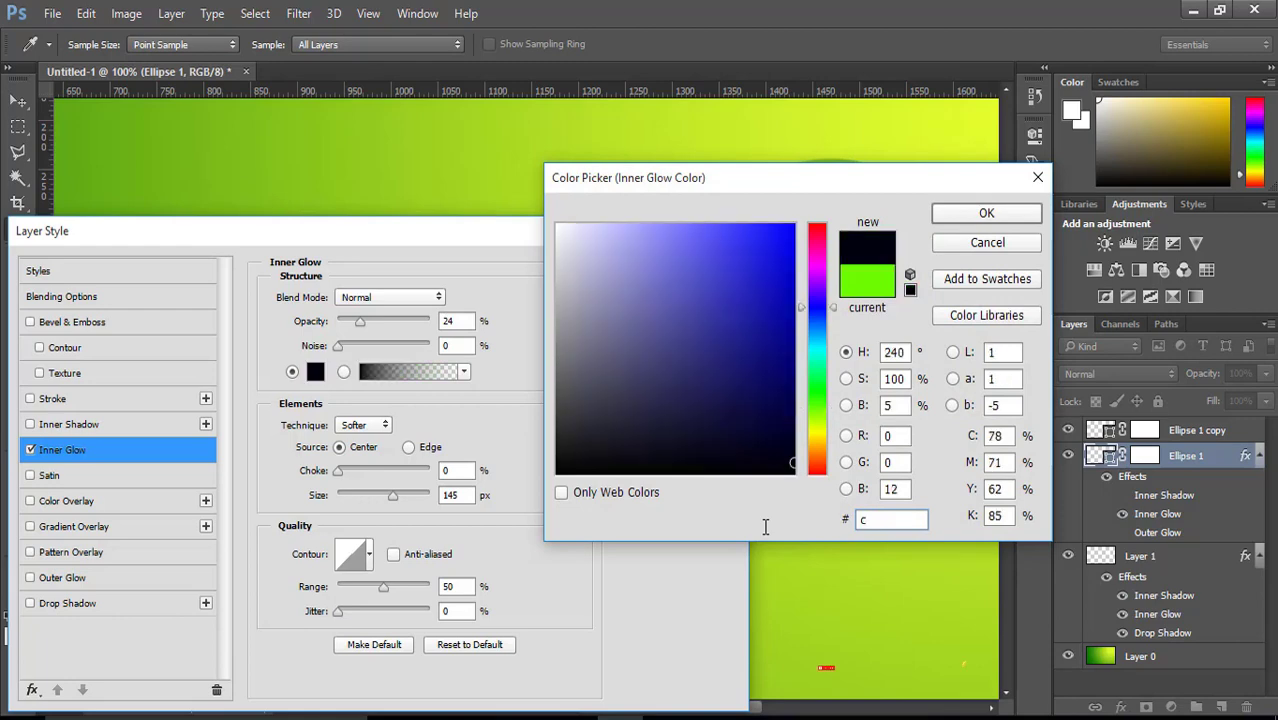
pyautogui.write('0')
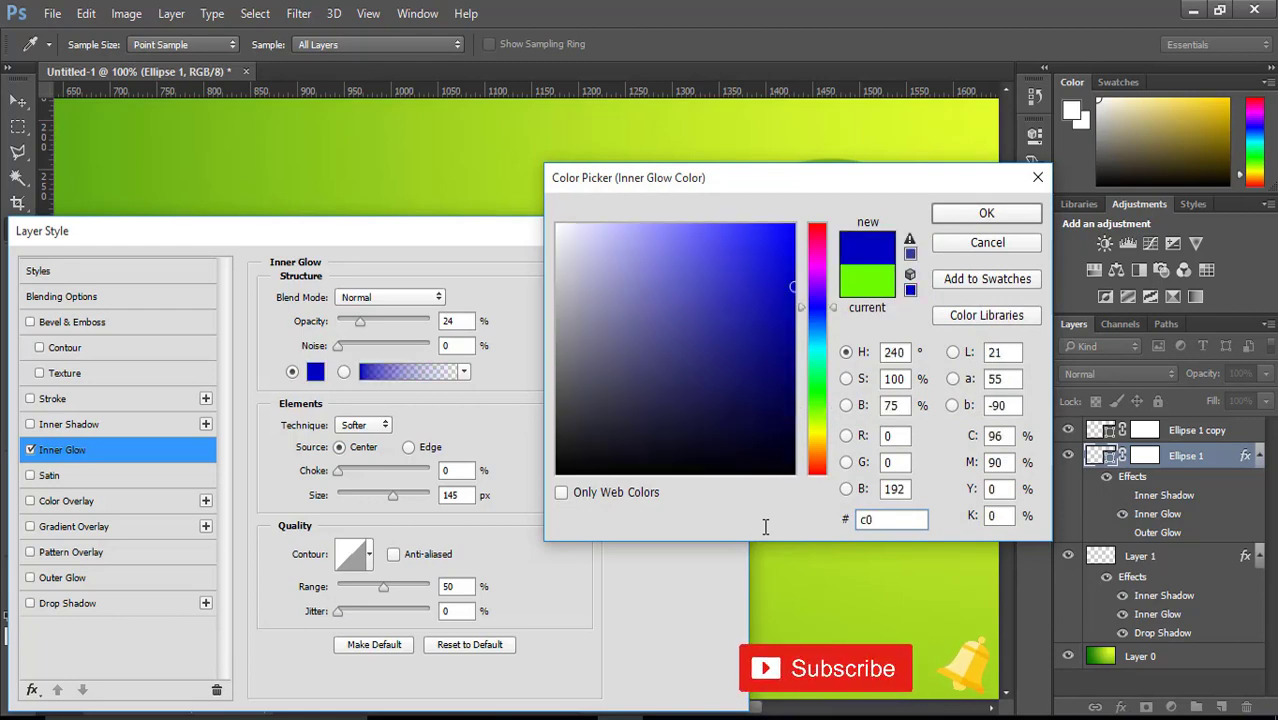
pyautogui.write('ff00')
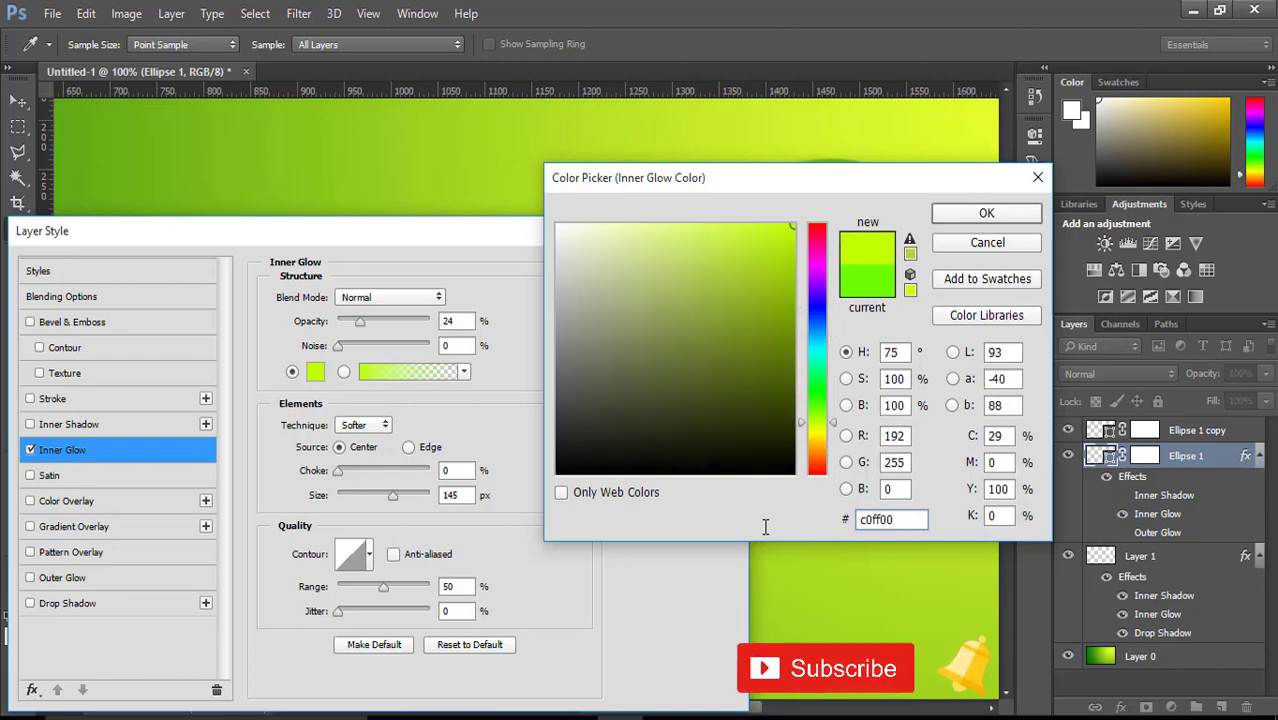
pyautogui.click(967, 214)
# Step: Set the inner glow to 100% opacity, Normal mode, 7 px size, sourced from the edge
pyautogui.moveTo(360, 321); pyautogui.dragTo(465, 322)
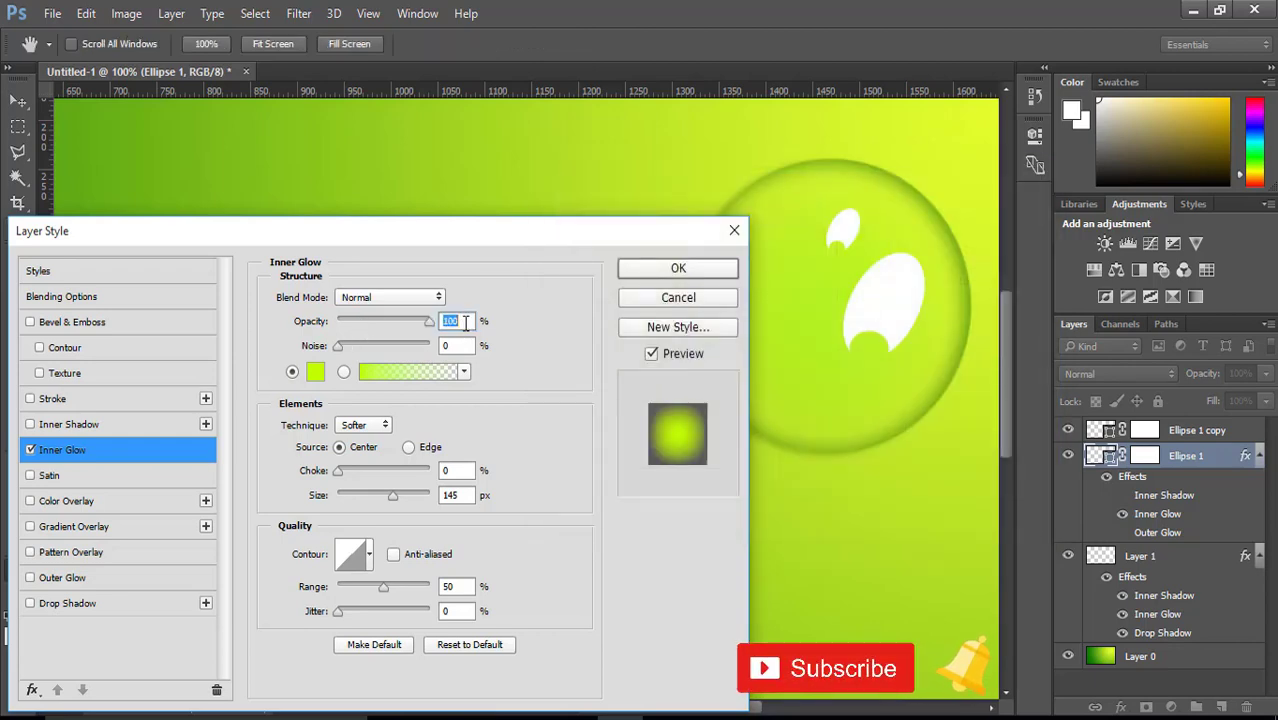
pyautogui.click(365, 297)
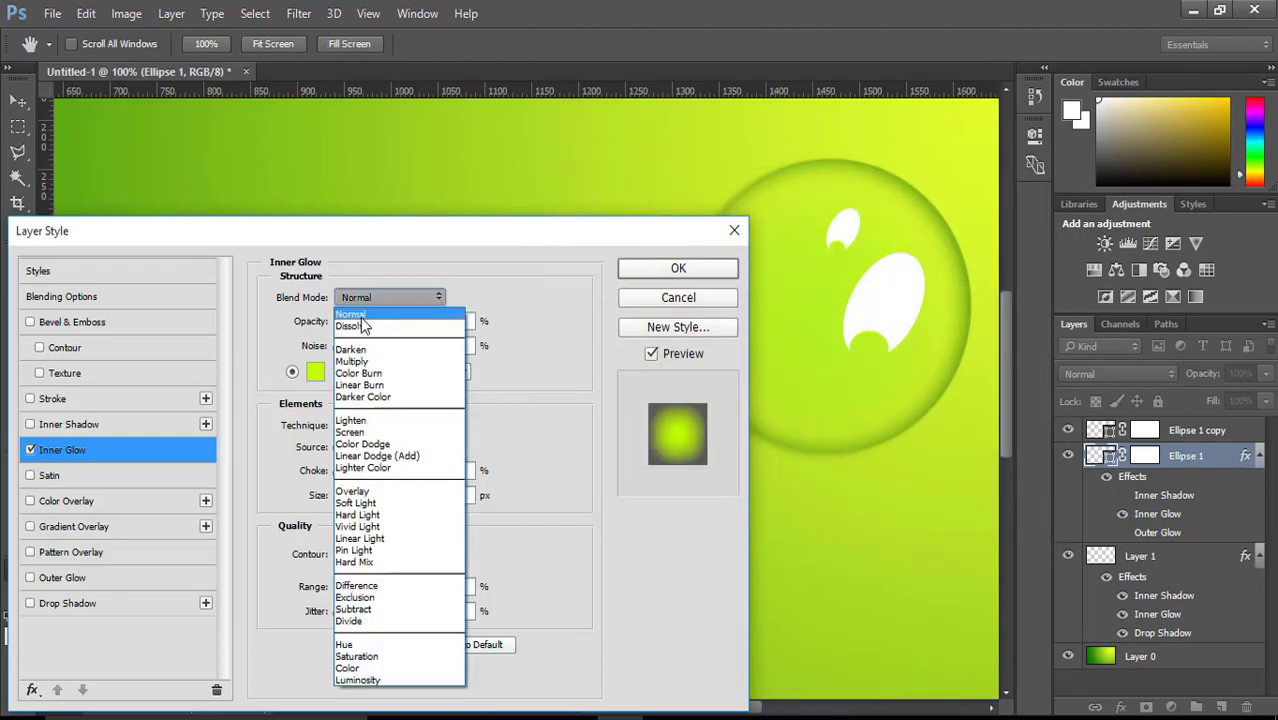
pyautogui.click(362, 317)
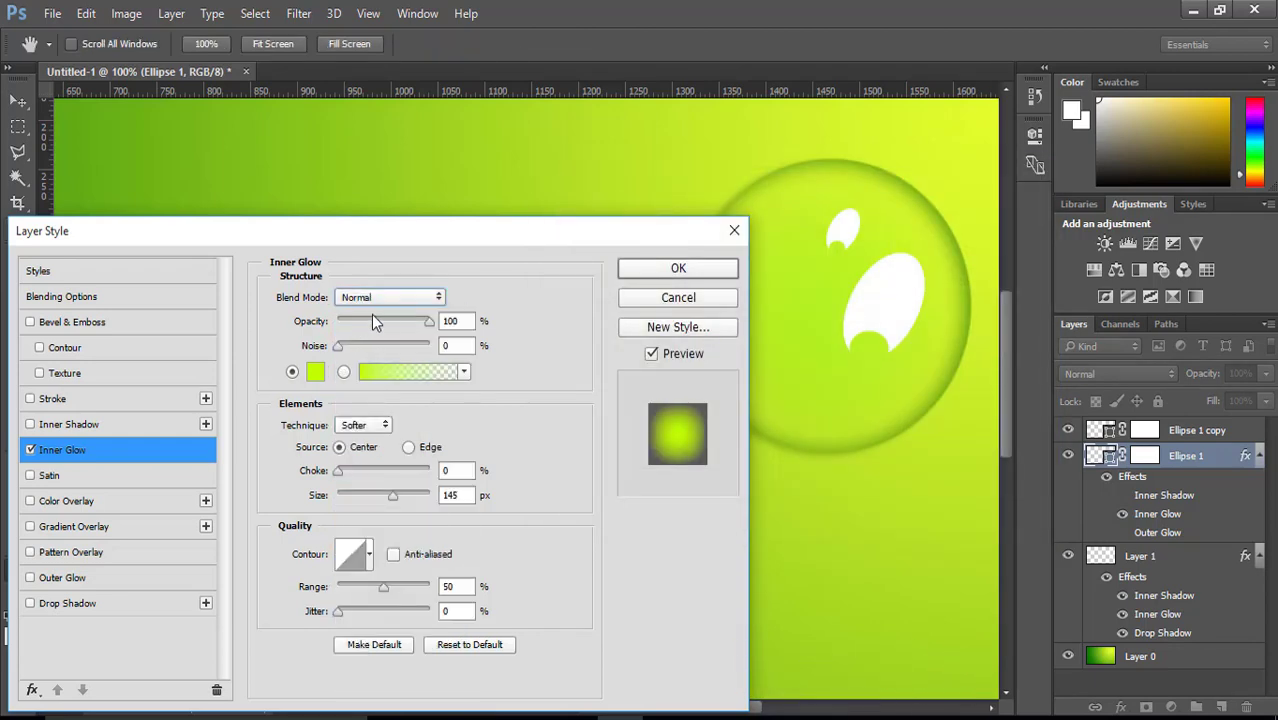
pyautogui.click(393, 497)
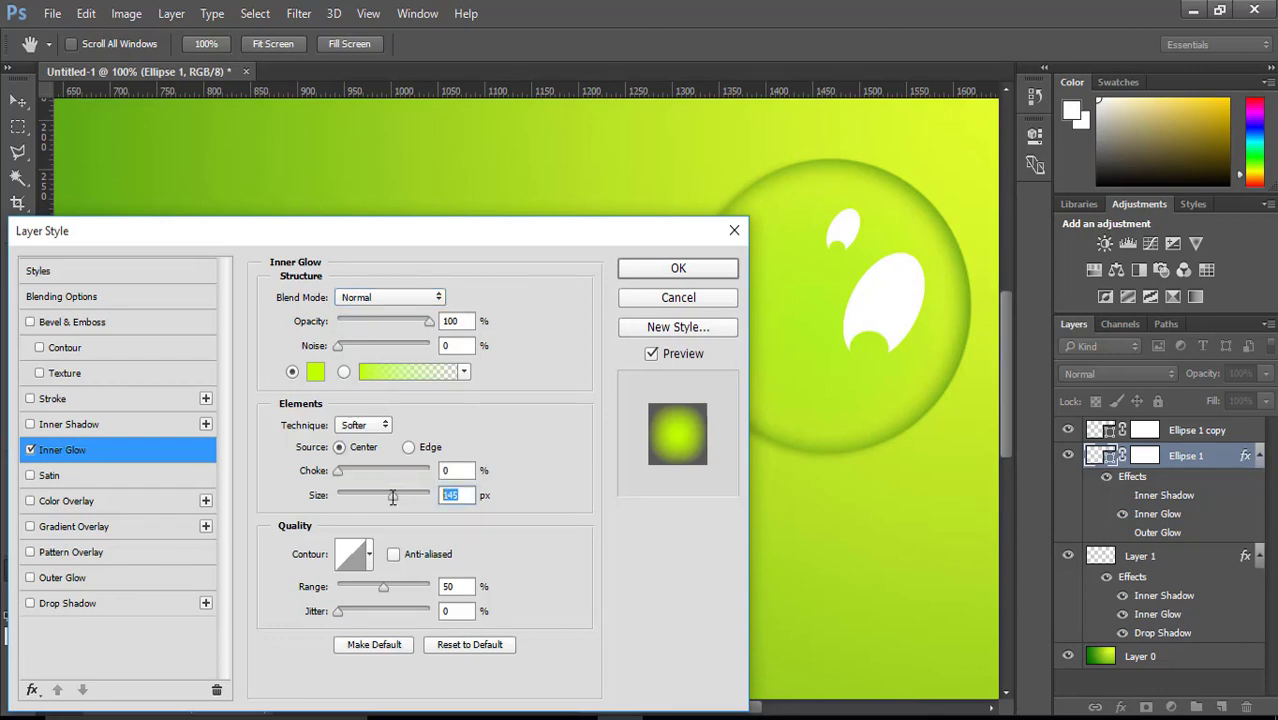
pyautogui.write('7')
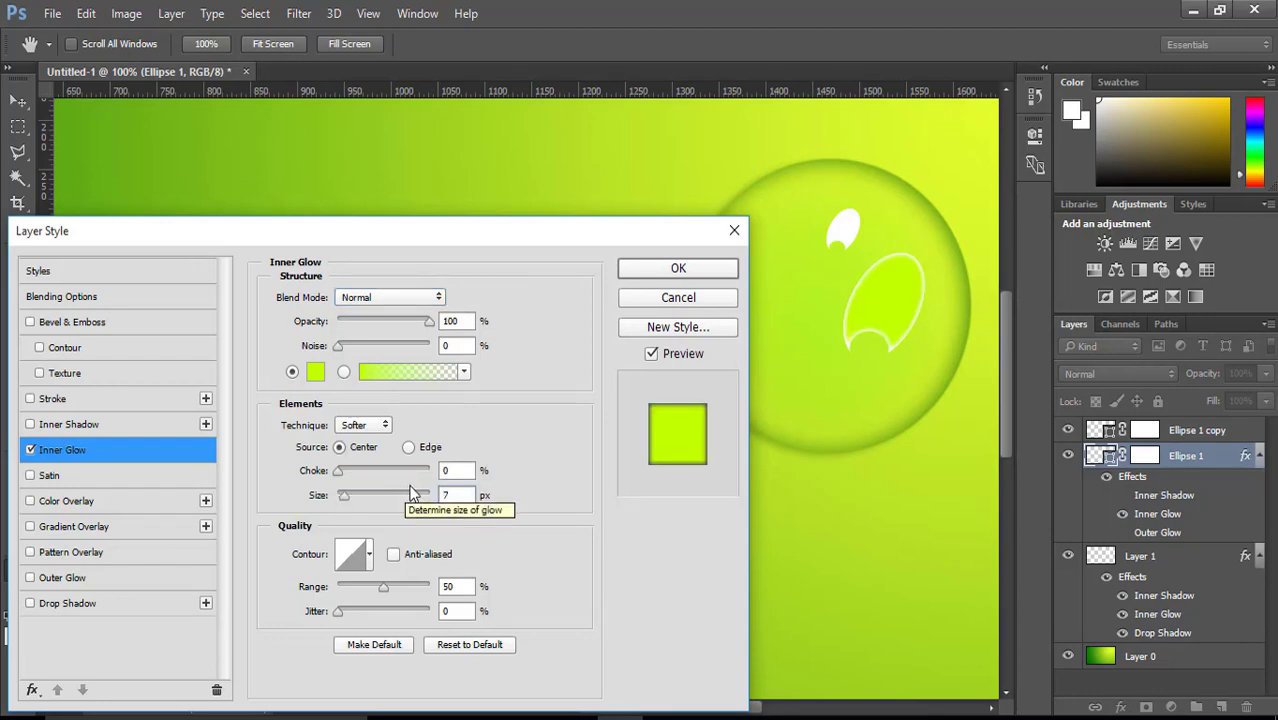
pyautogui.click(410, 448)
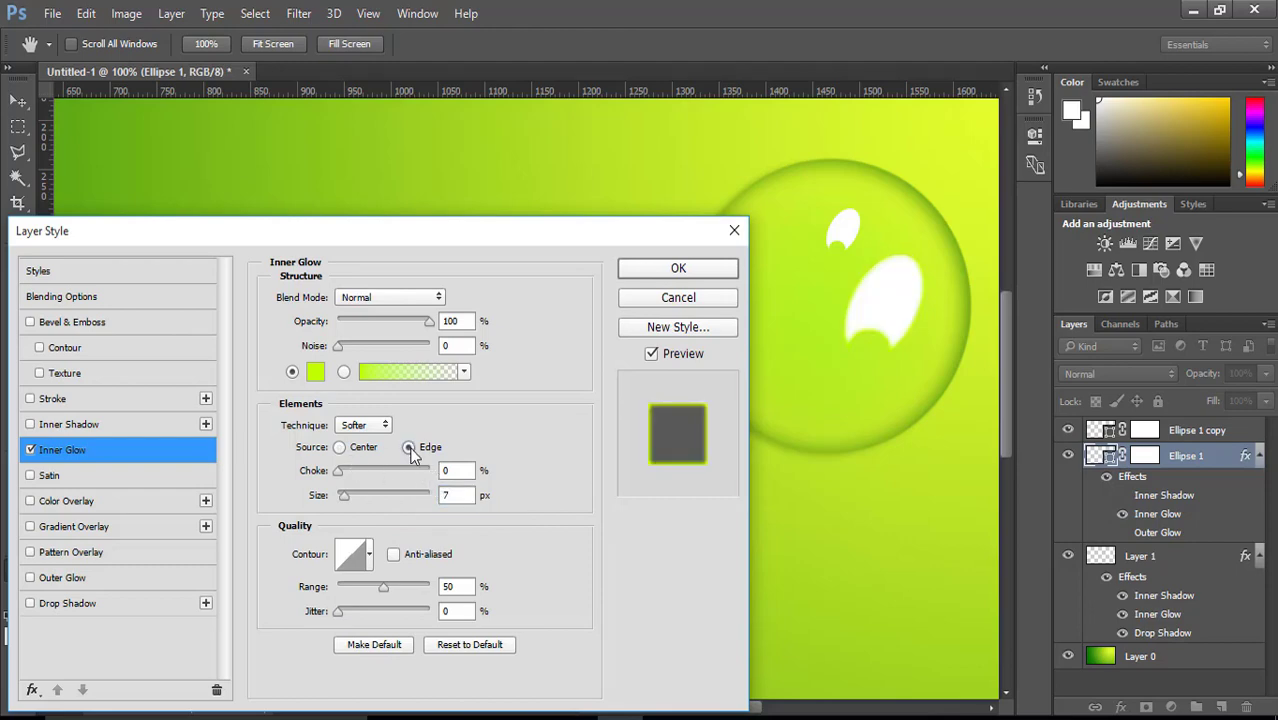
pyautogui.press('Tab')
# Step: Apply the inner glow, zoom out to 50%, hide the guides and select Layer 1
pyautogui.click(663, 283)
pyautogui.press('v')
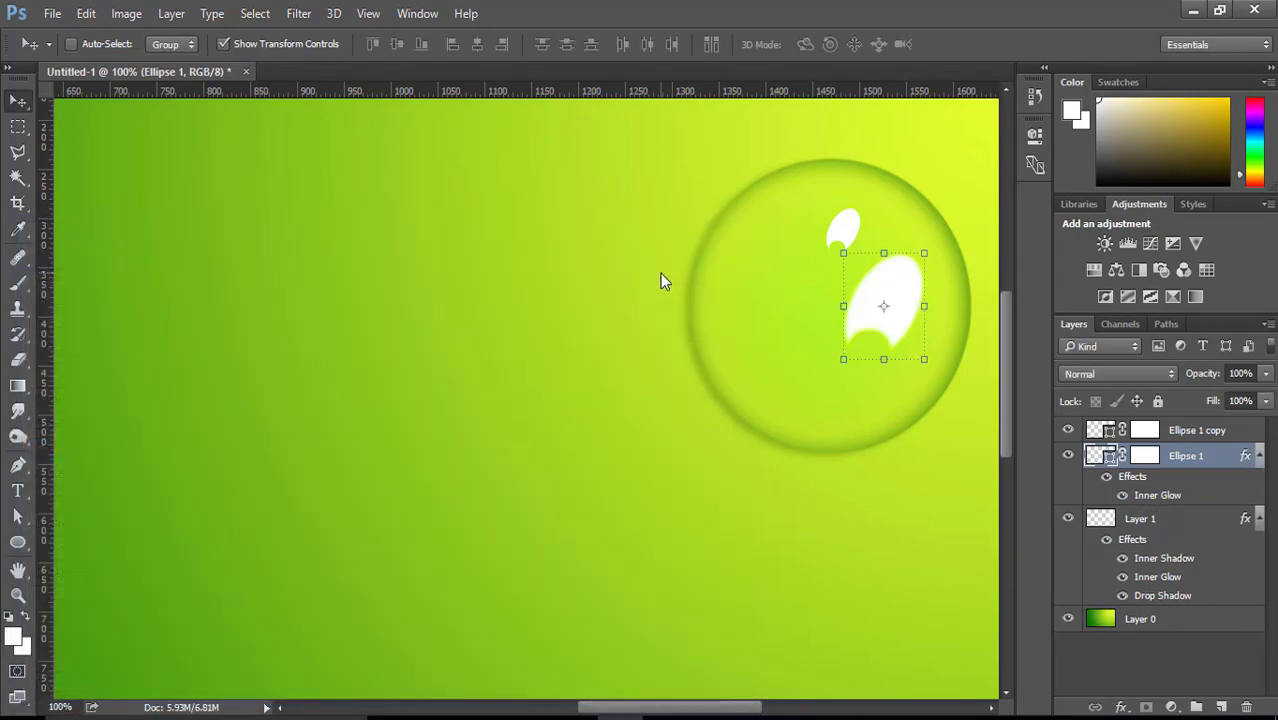
pyautogui.hotkey('ctrl', '-')
pyautogui.hotkey('ctrl', '-')
pyautogui.hotkey('ctrl', ';')
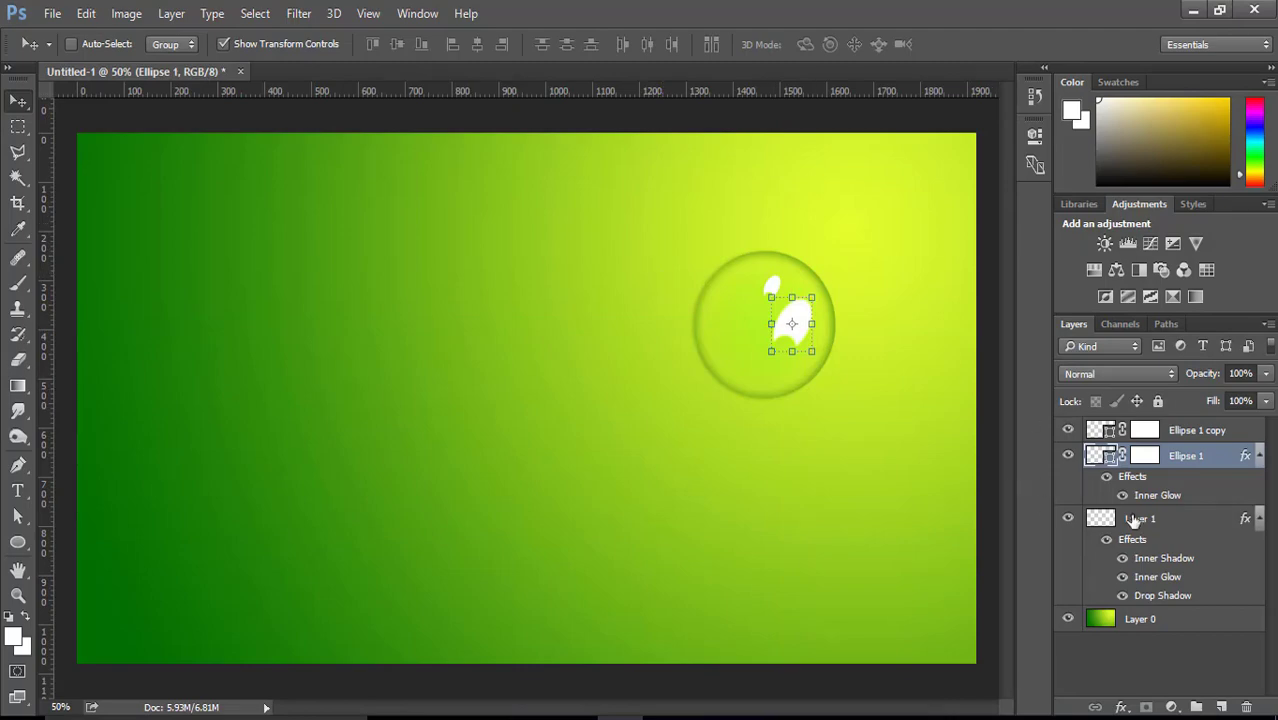
pyautogui.hotkey('alt', '[')
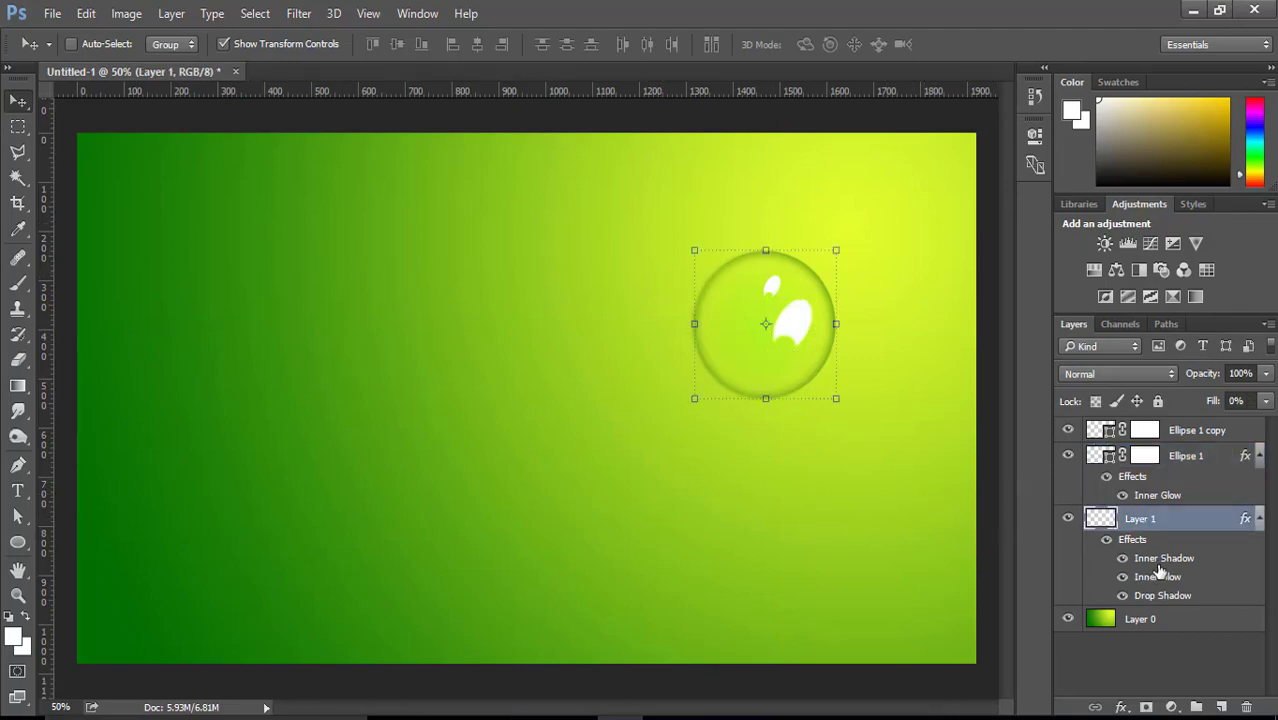
# Step: Add a Pattern Overlay with the grey mottled texture to Layer 1
pyautogui.doubleClick(1158, 562)
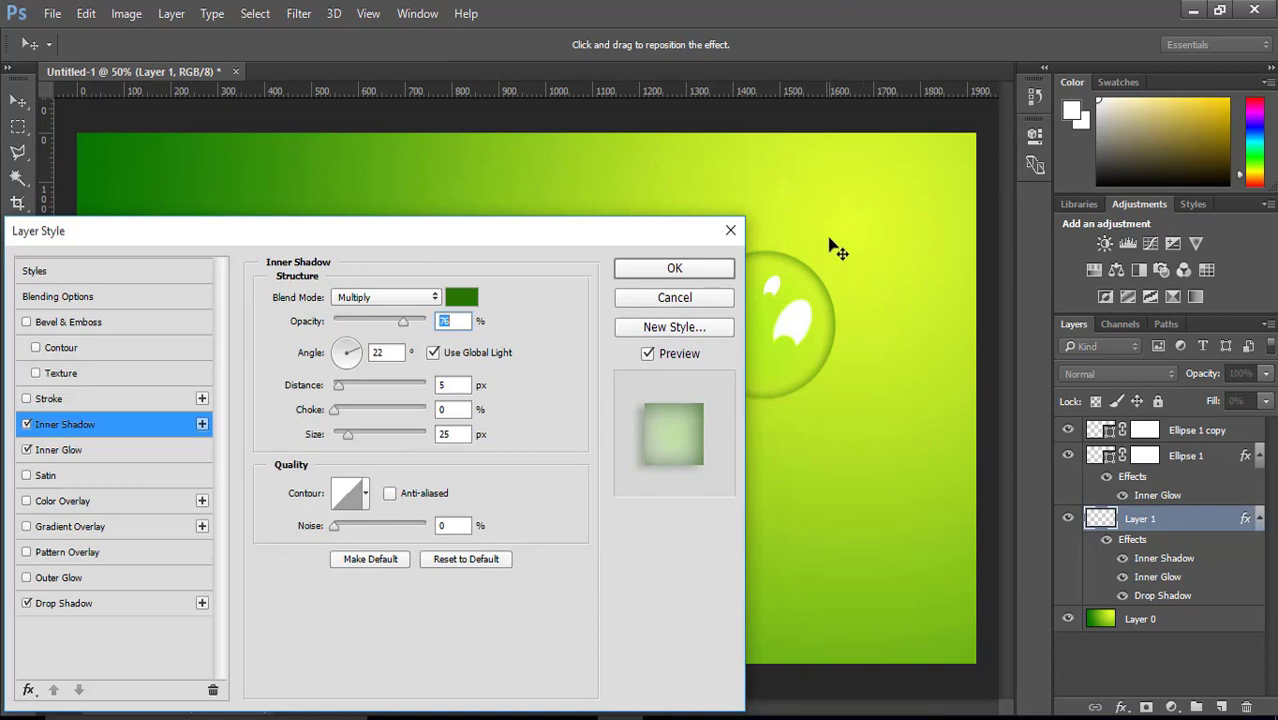
pyautogui.scroll(1, 838, 250)
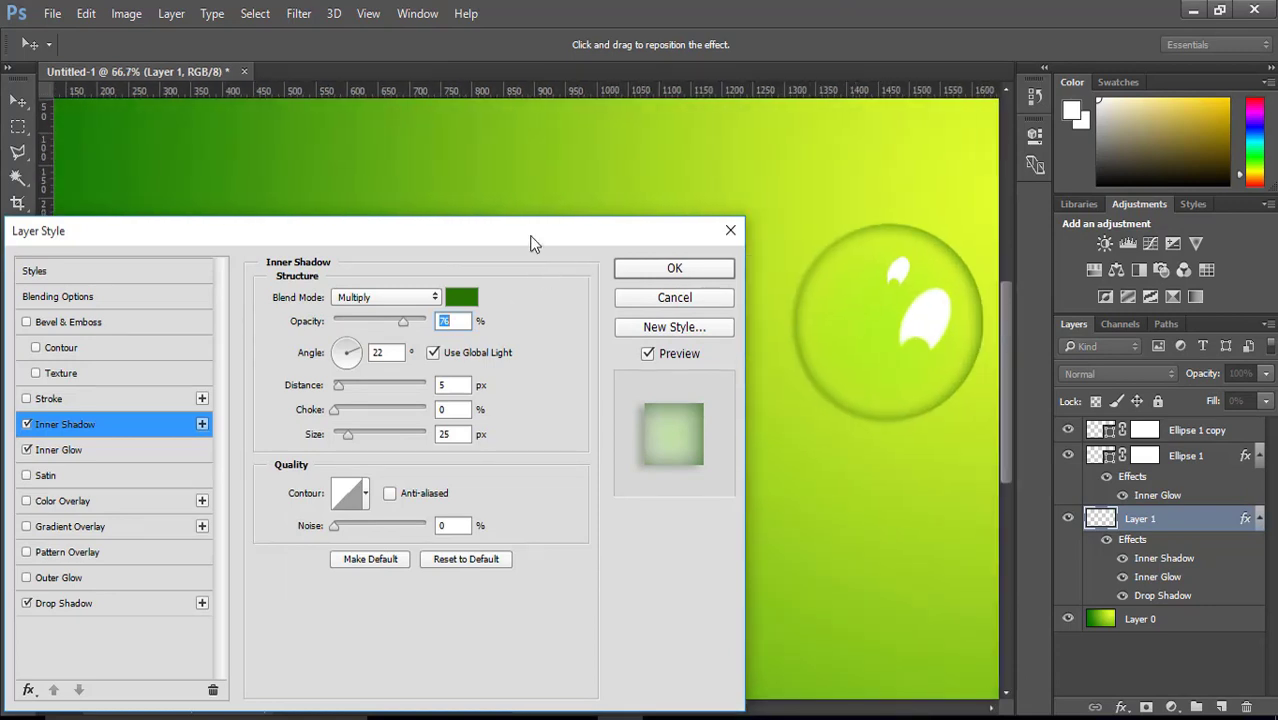
pyautogui.moveTo(531, 243); pyautogui.dragTo(497, 232)
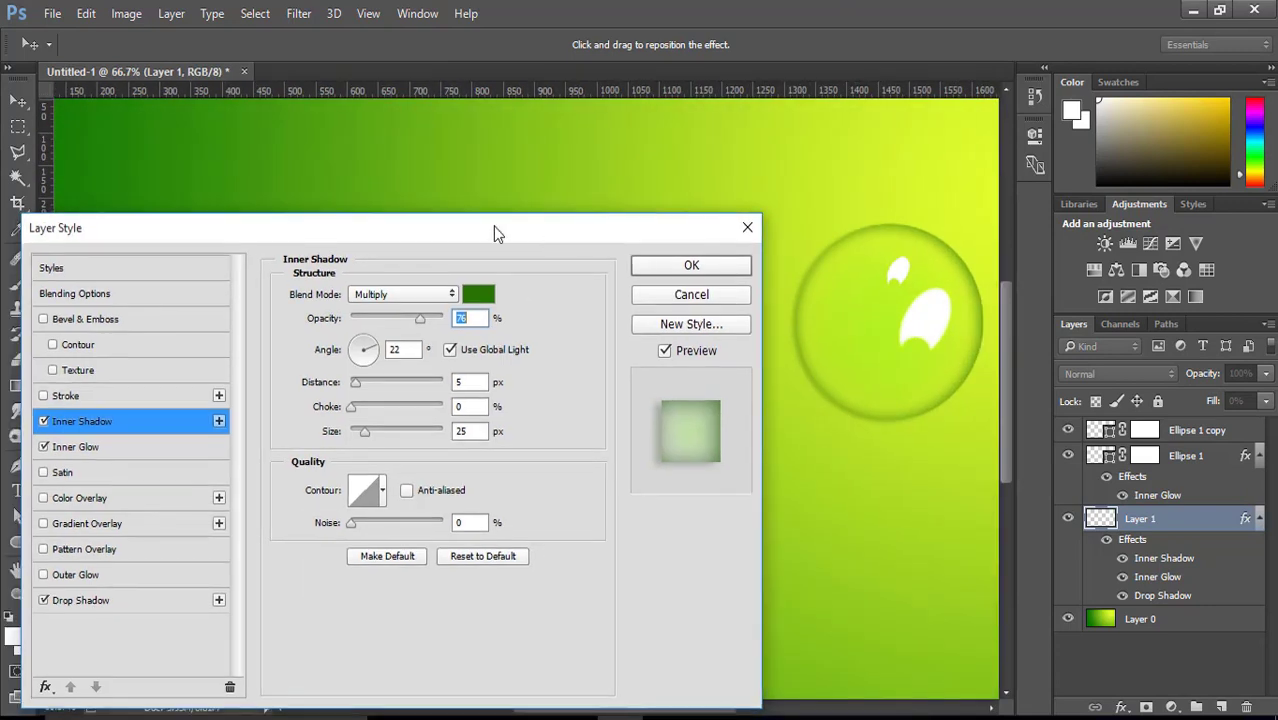
pyautogui.click(94, 553)
pyautogui.click(410, 365)
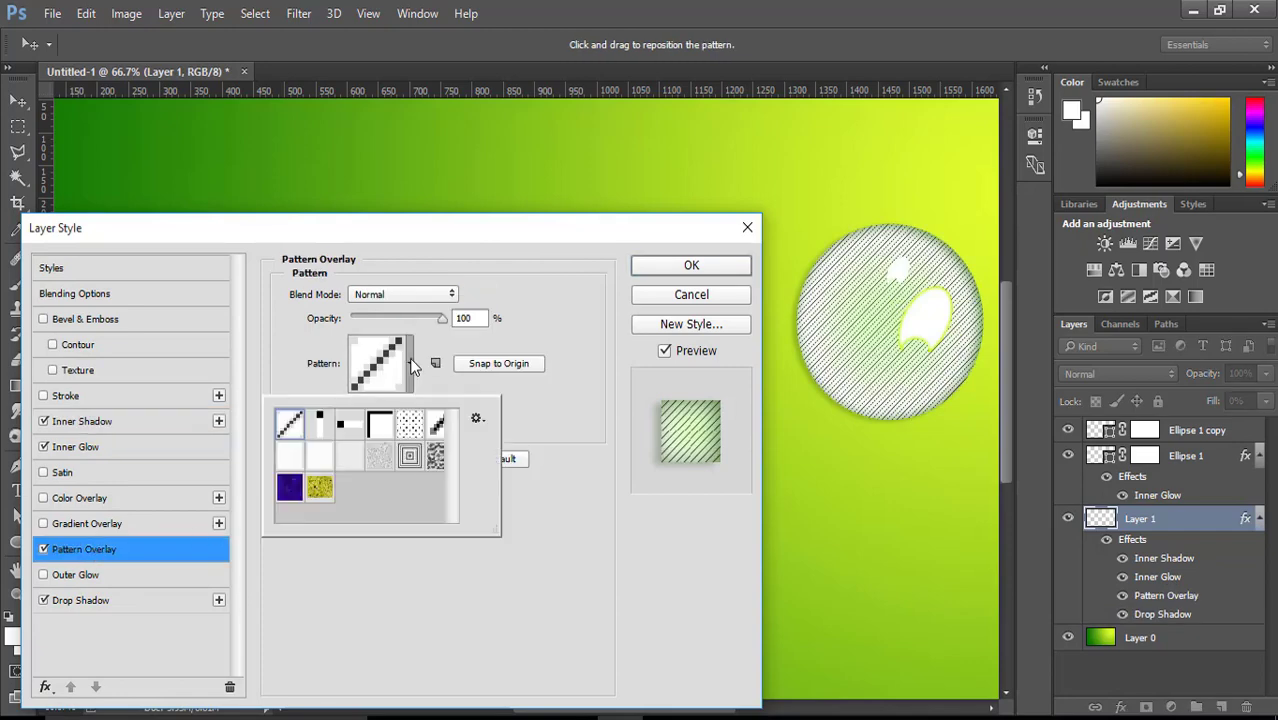
pyautogui.moveTo(497, 530); pyautogui.dragTo(576, 587)
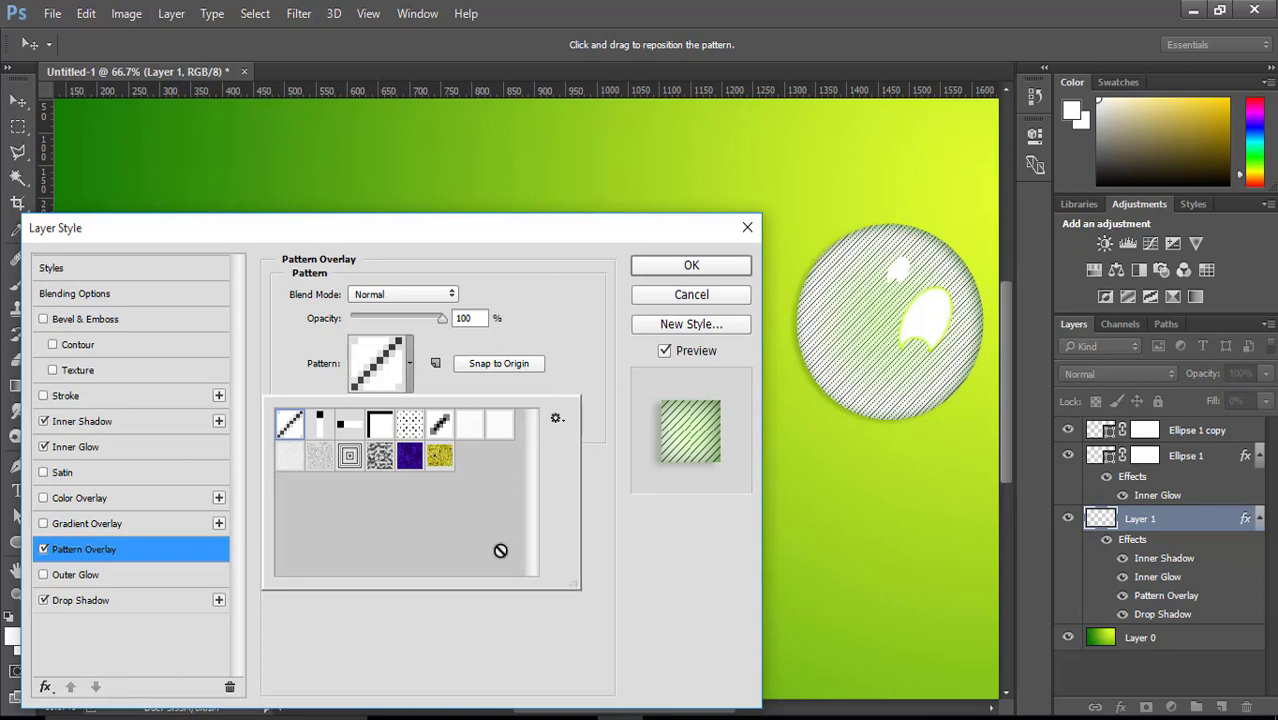
pyautogui.click(380, 458)
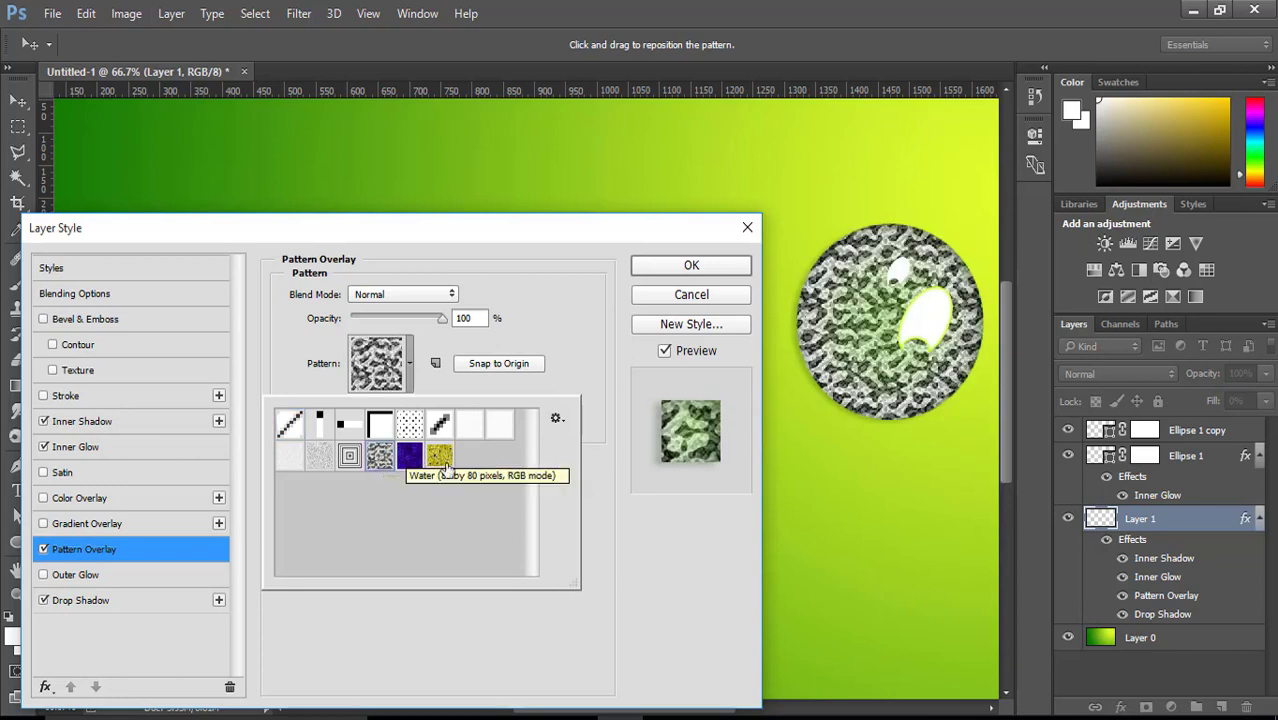
pyautogui.doubleClick(340, 457)
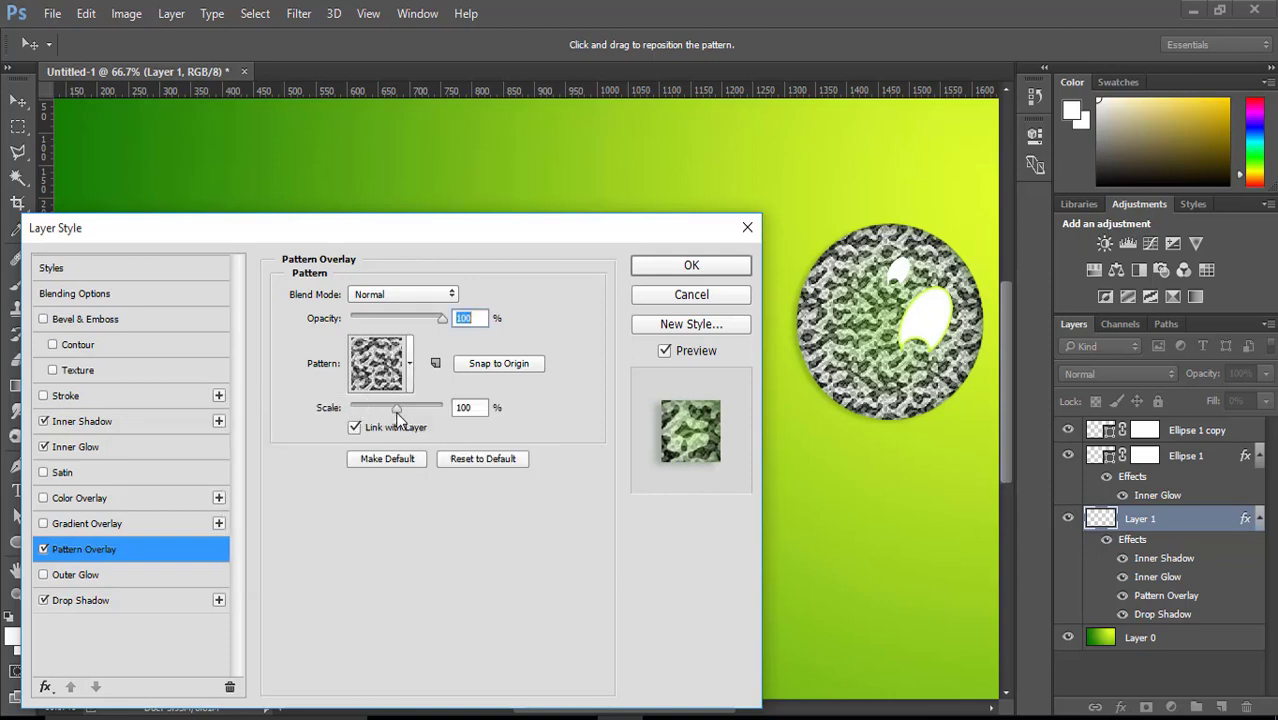
# Step: Set the pattern overlay scale to 363% and fade its opacity to nearly 0%
pyautogui.click(480, 407)
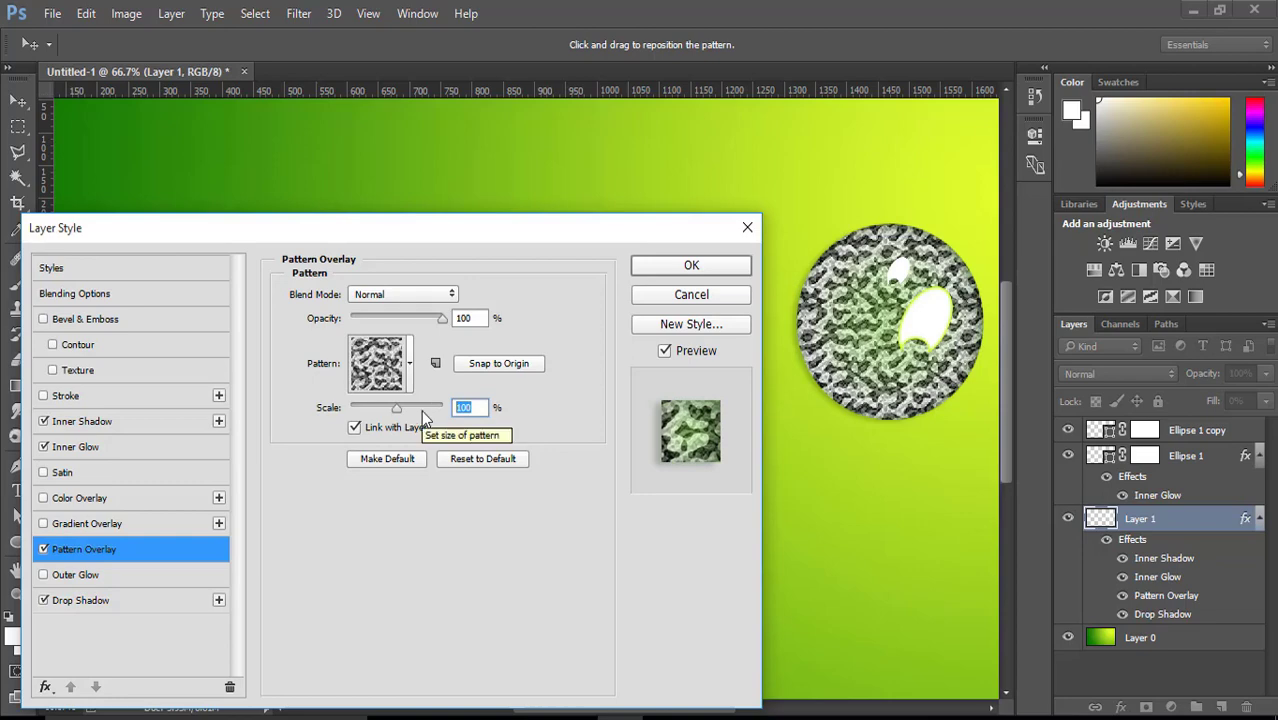
pyautogui.write('36')
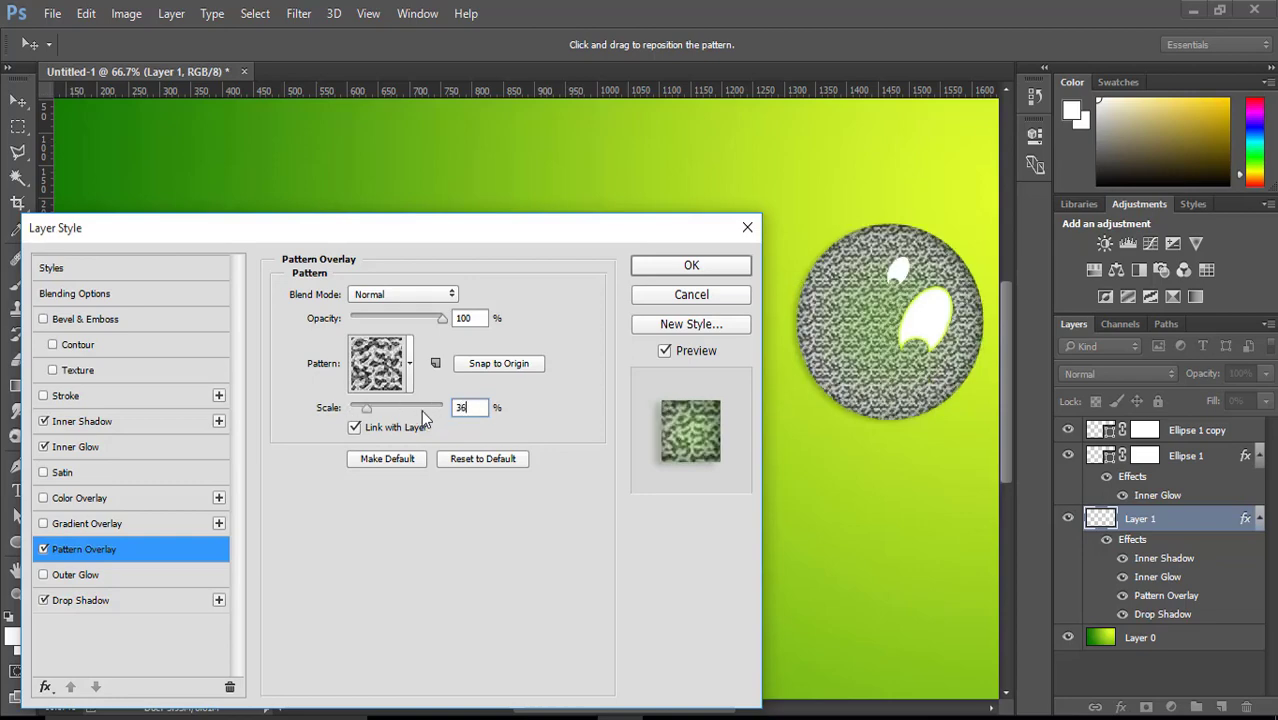
pyautogui.write('3')
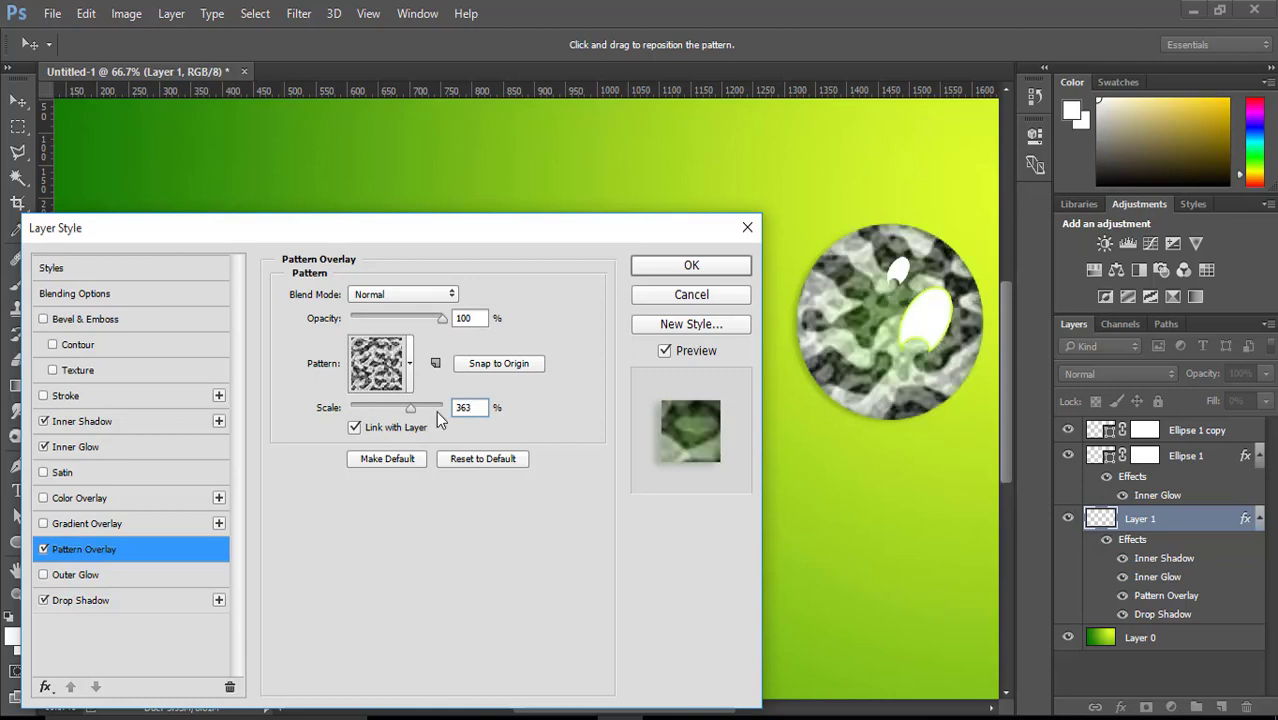
pyautogui.press('BackSpace')
pyautogui.press('BackSpace')
pyautogui.write('63')
pyautogui.moveTo(446, 320); pyautogui.dragTo(358, 320)
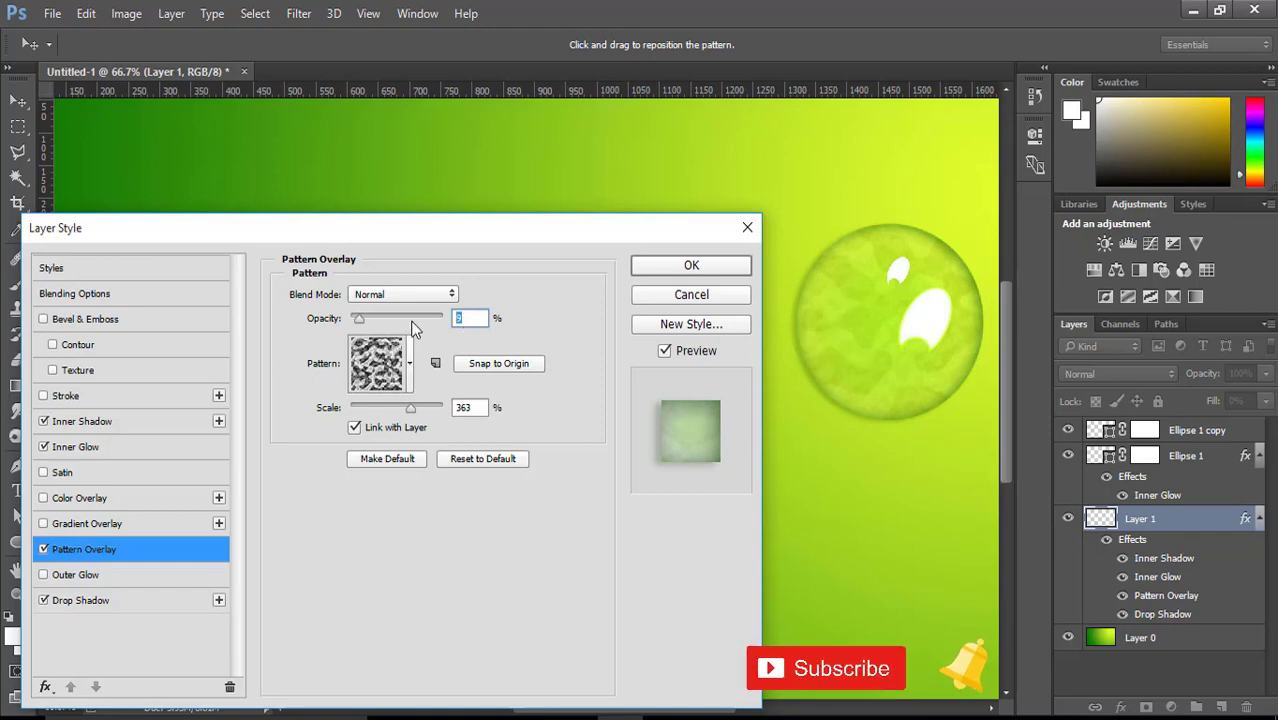
pyautogui.write('0')
pyautogui.click(650, 293)
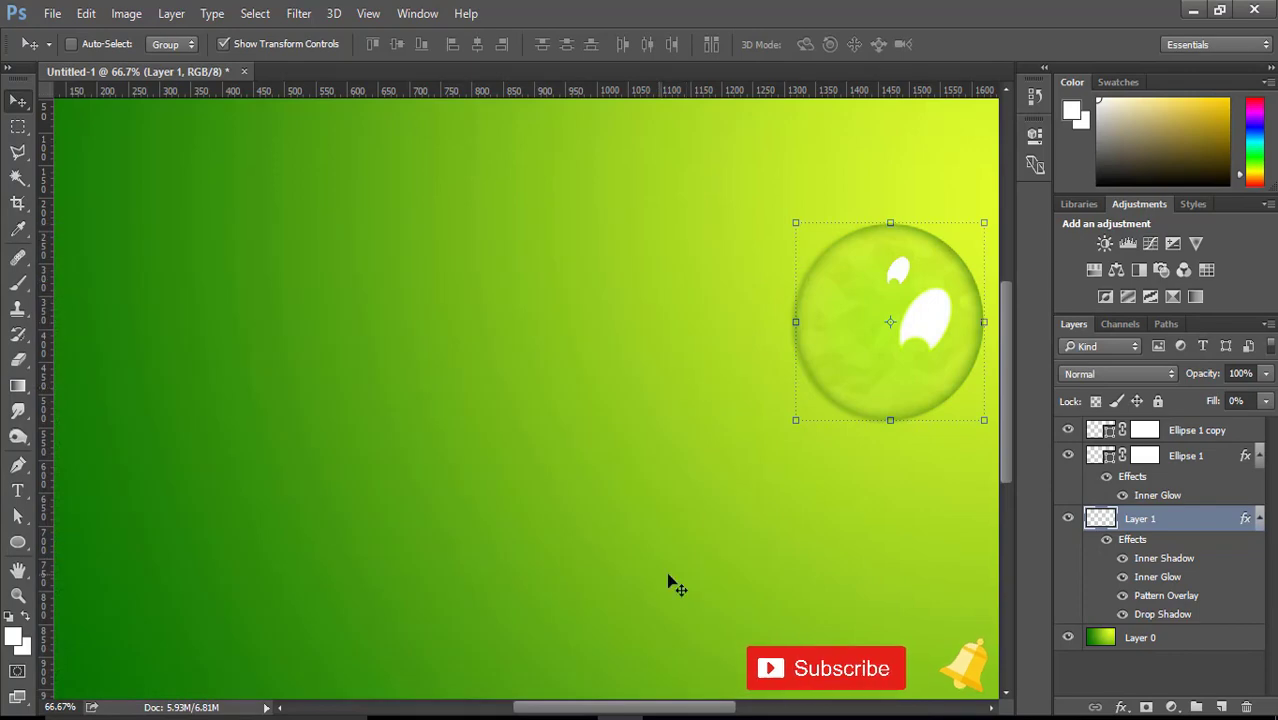
# Step: Draw a new ellipse inside the droplet above the Ellipse 1 copy layer
pyautogui.hotkey('ctrl', '-')
pyautogui.hotkey('ctrl', '-')
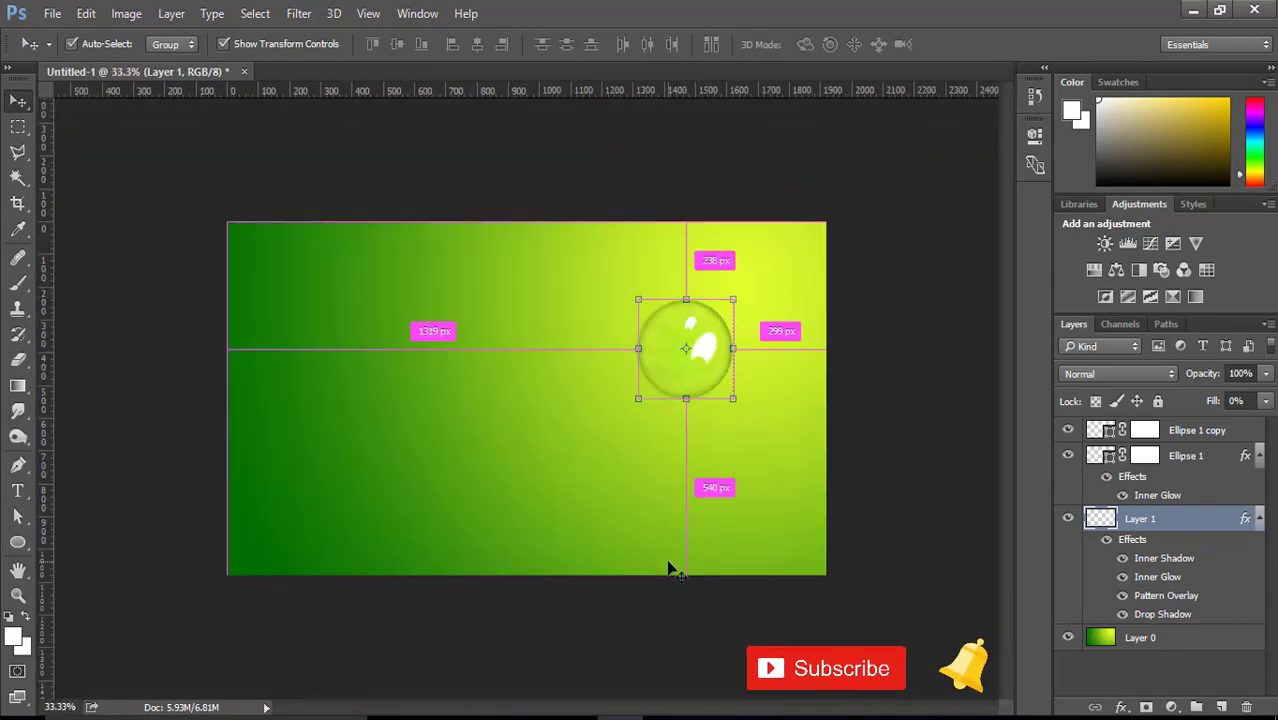
pyautogui.hotkey('ctrl', '+')
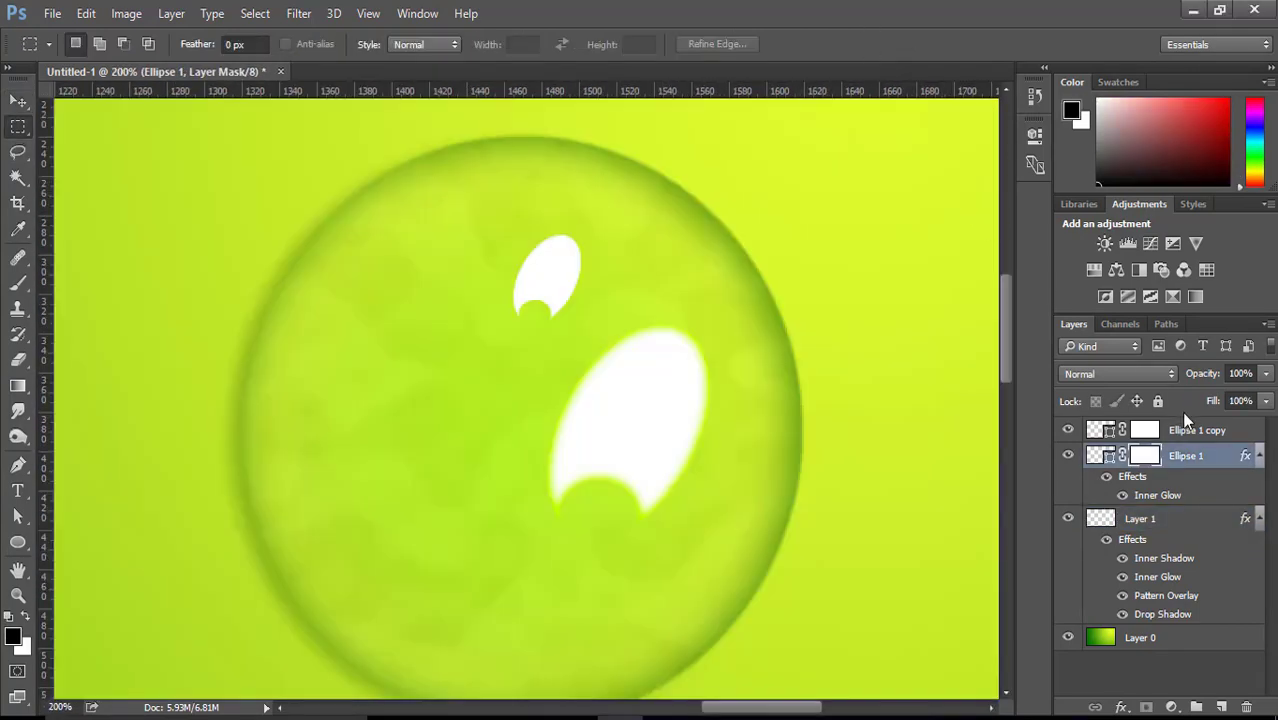
pyautogui.click(1156, 428)
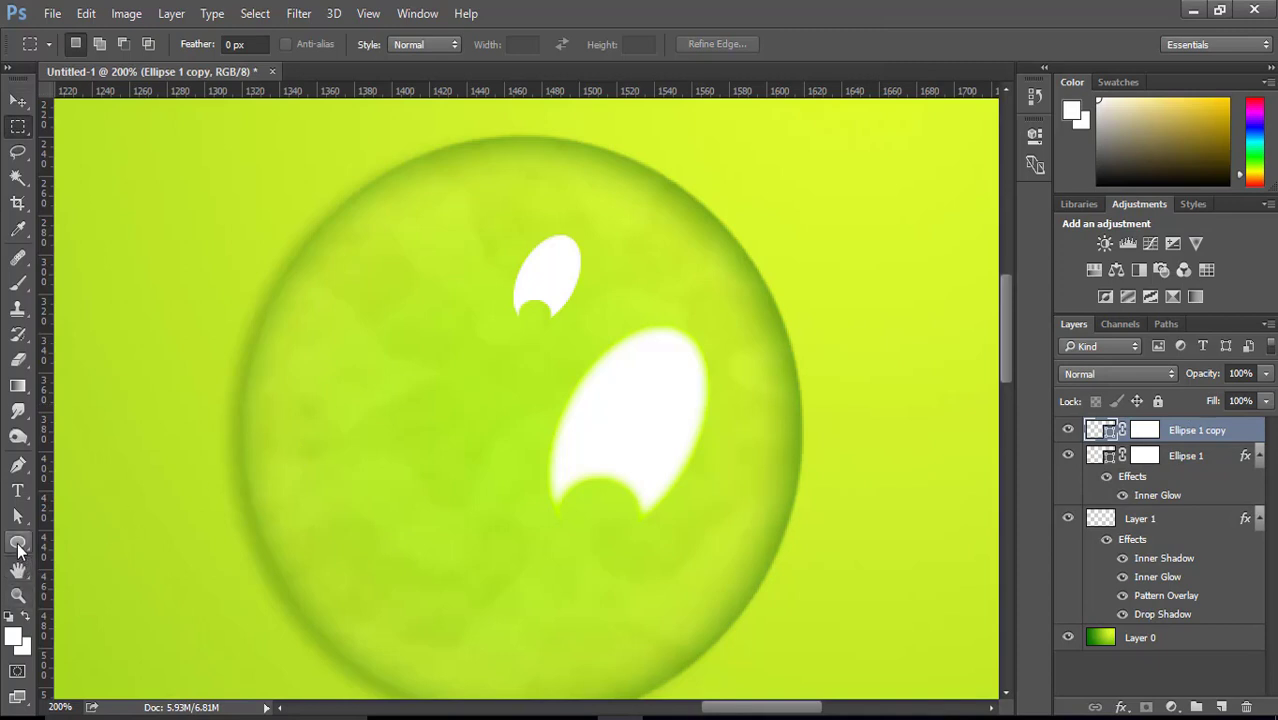
pyautogui.click(18, 541)
pyautogui.hotkey('ctrl', '-')
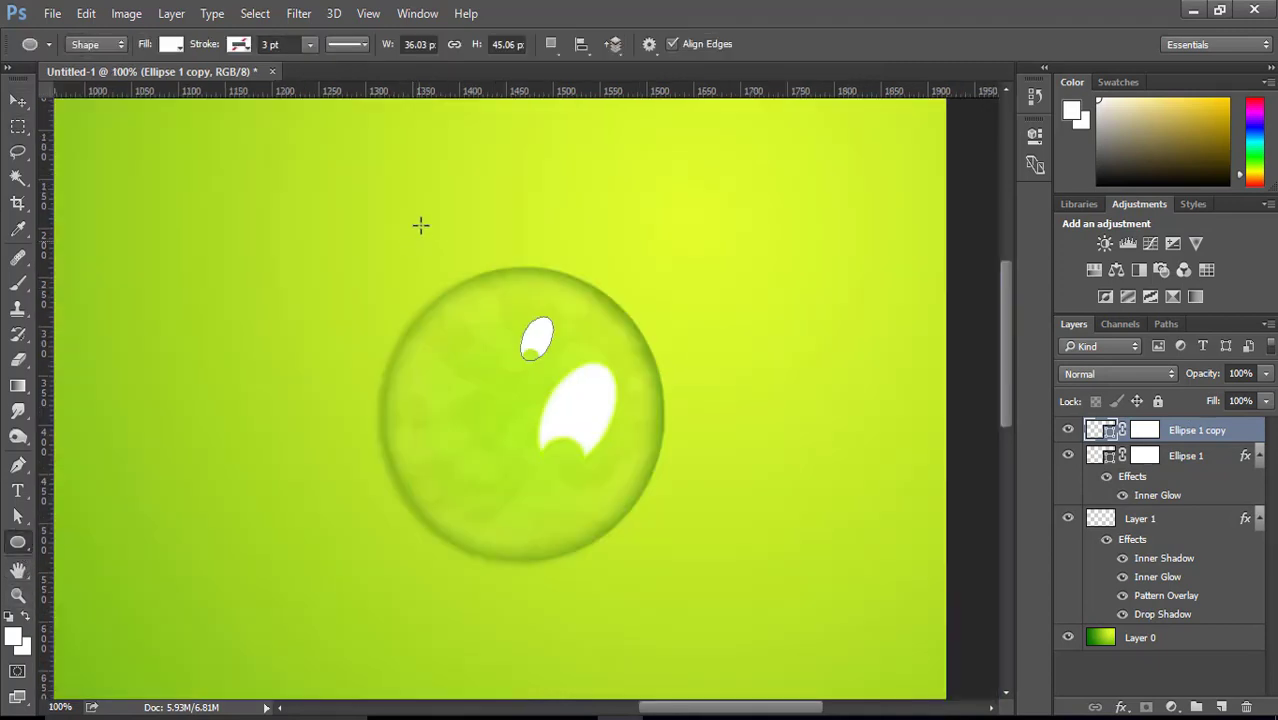
pyautogui.moveTo(424, 302); pyautogui.dragTo(649, 525)
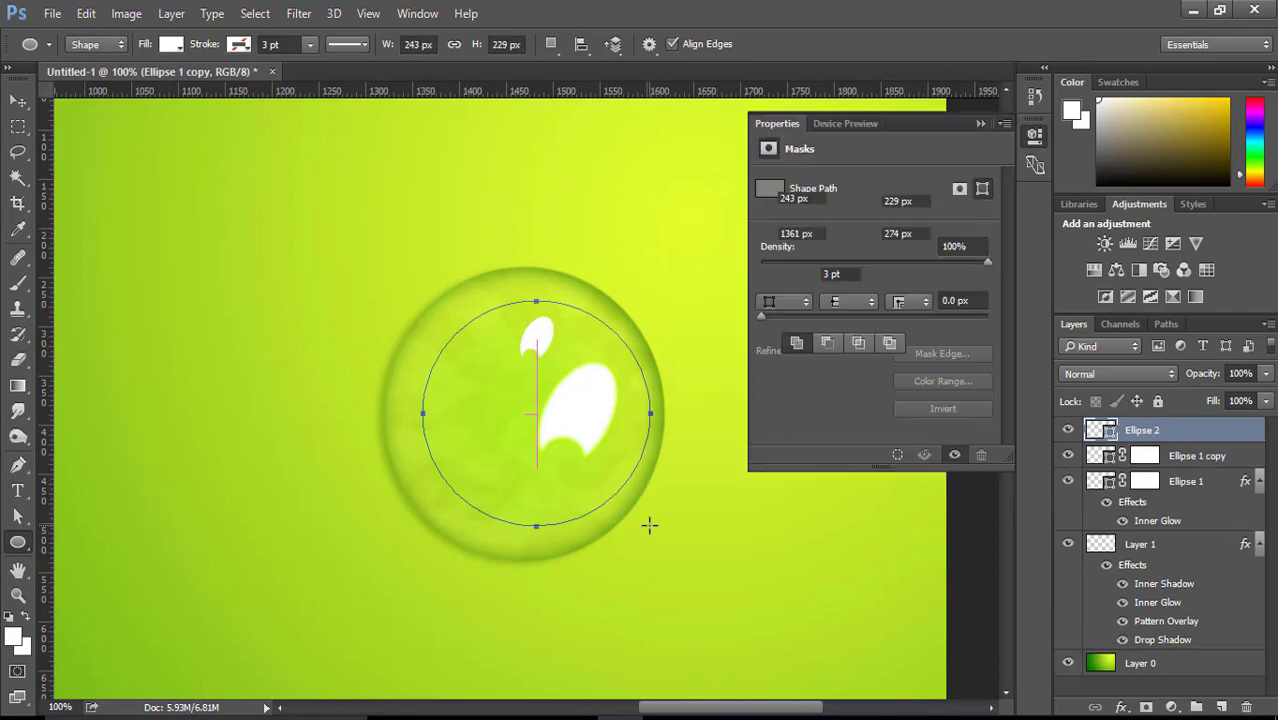
# Step: Give the new circle a white 0.2 pt stroke and no fill, then collapse Properties
pyautogui.click(802, 276)
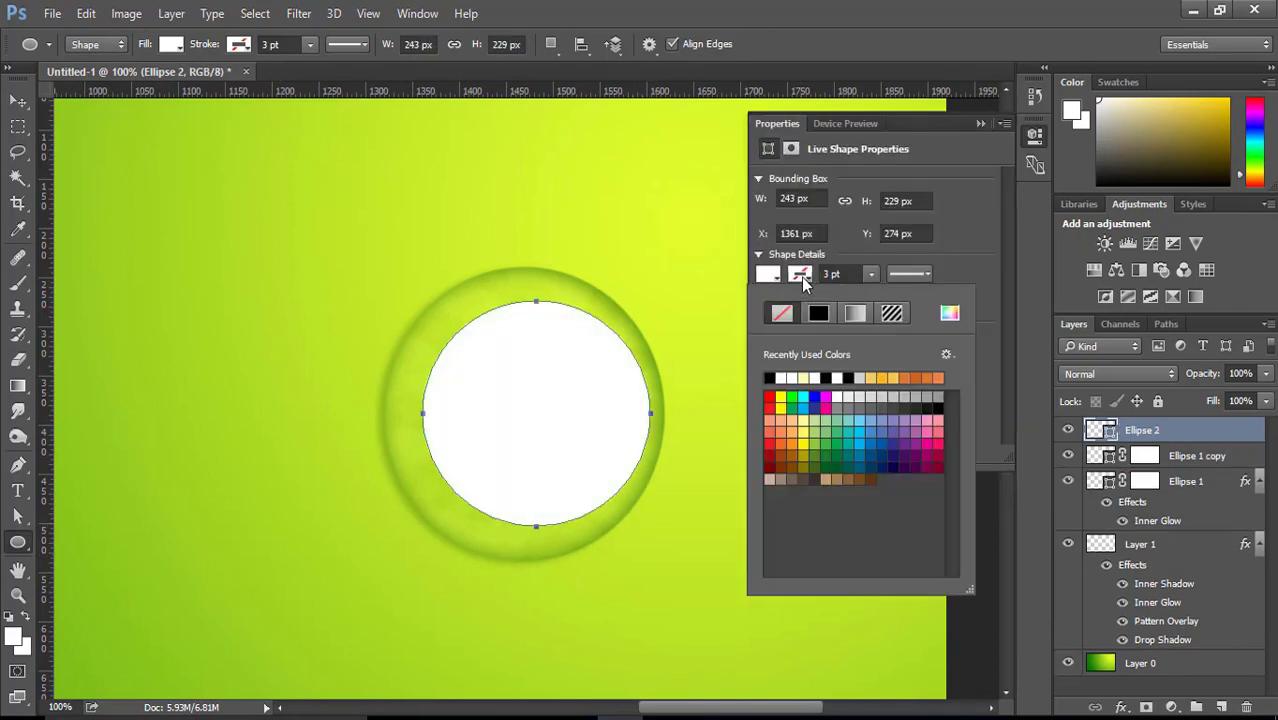
pyautogui.click(786, 377)
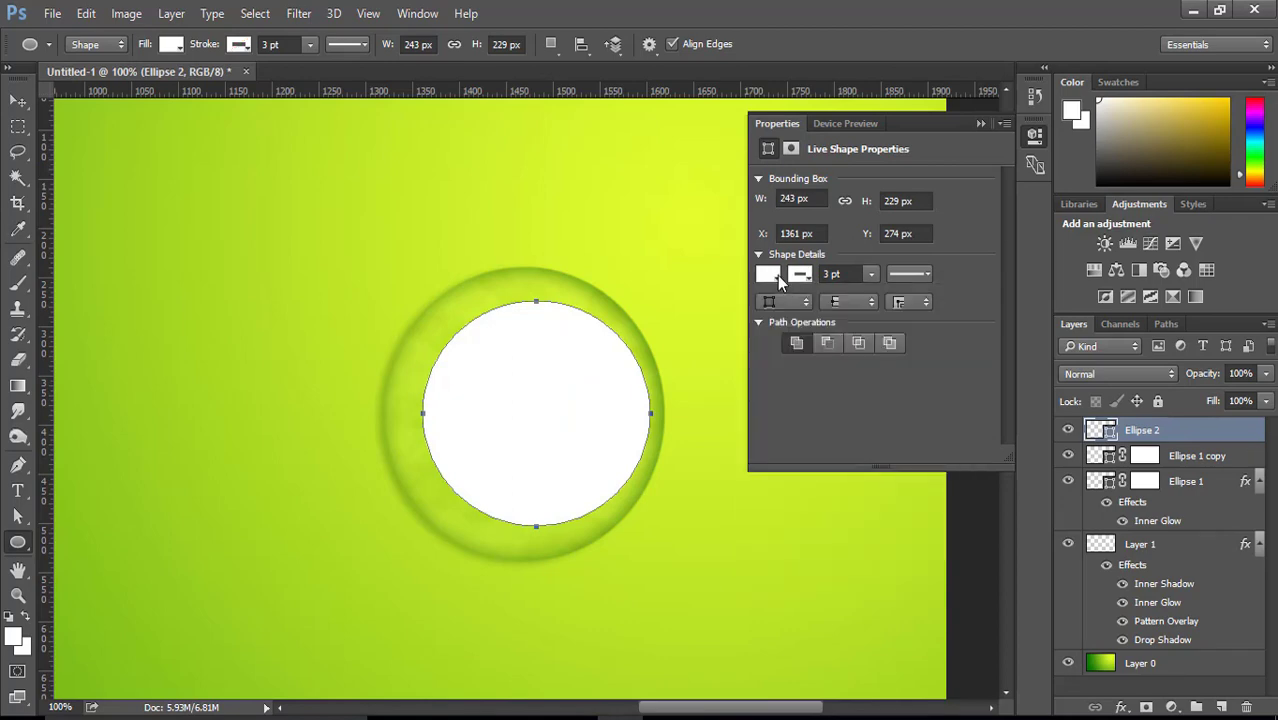
pyautogui.click(774, 276)
pyautogui.click(782, 316)
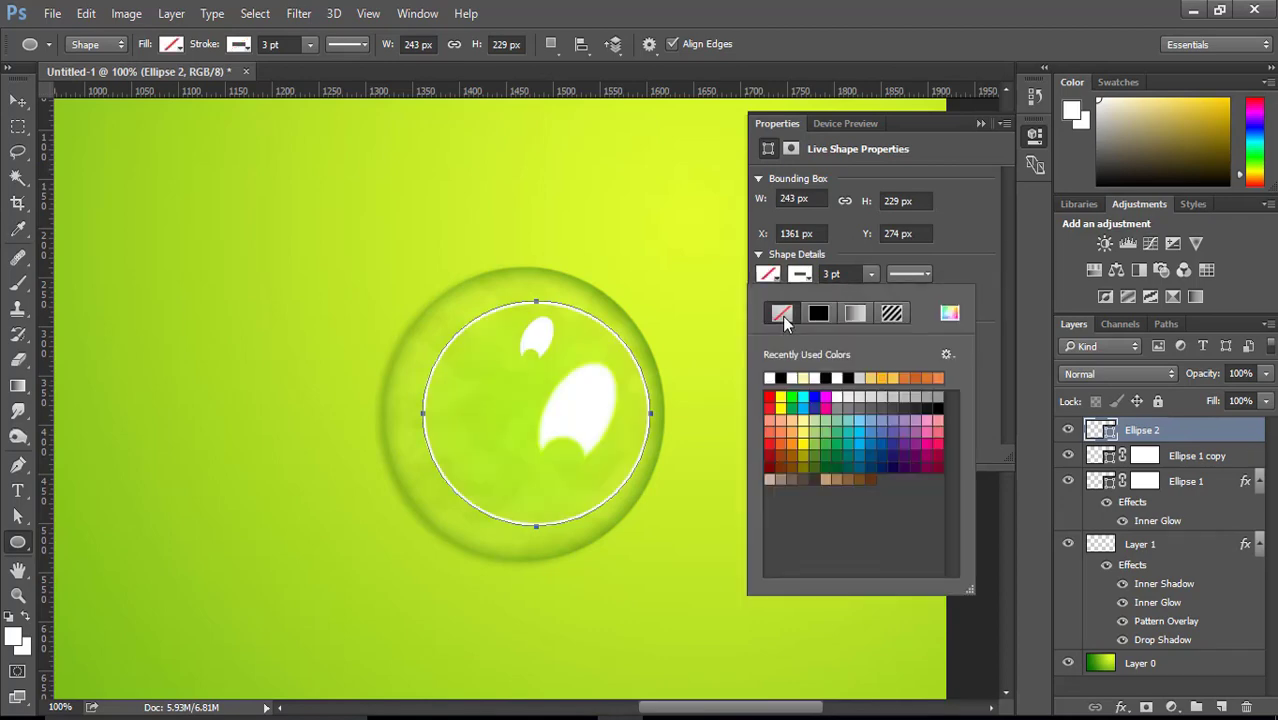
pyautogui.click(832, 275)
pyautogui.click(831, 274)
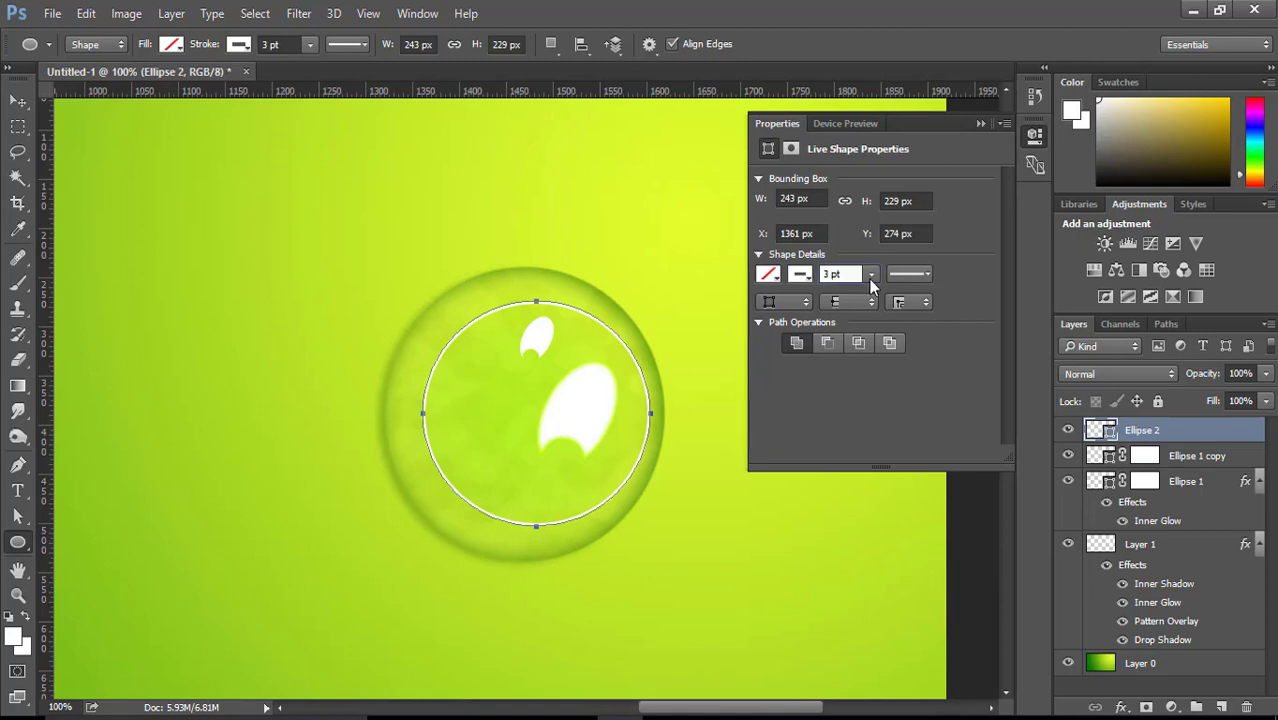
pyautogui.click(870, 278)
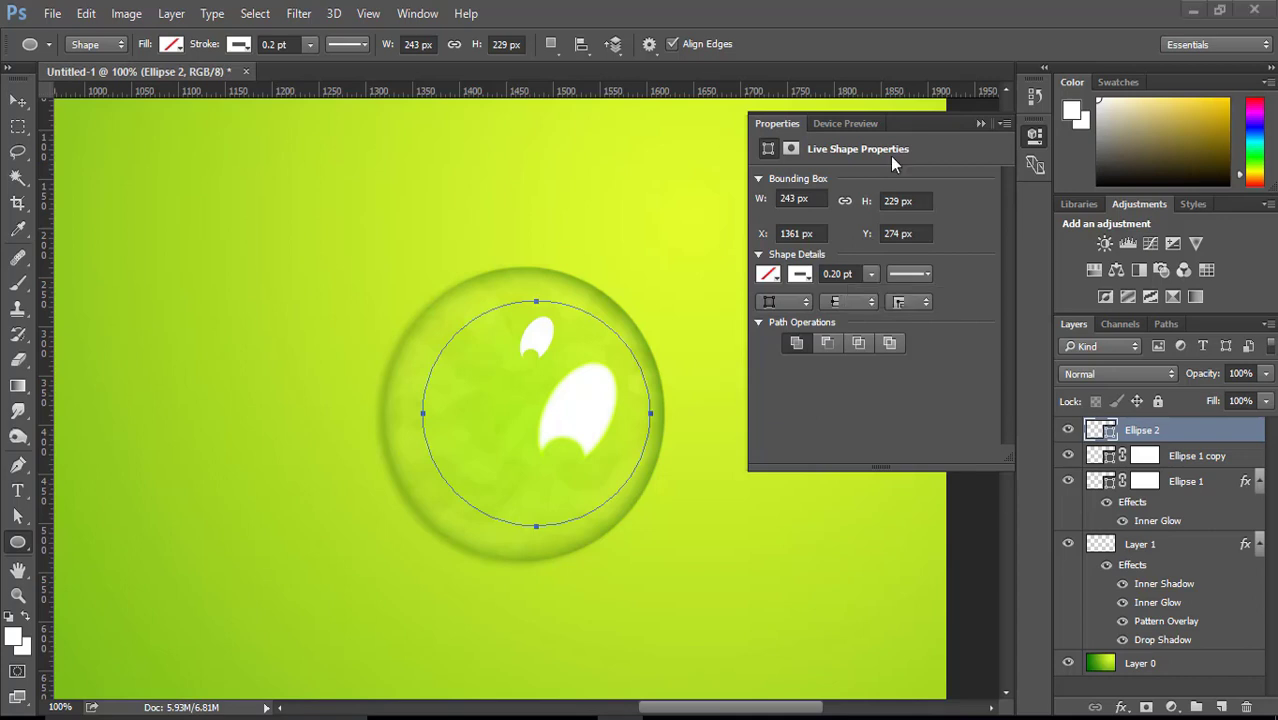
pyautogui.moveTo(907, 124); pyautogui.dragTo(893, 131)
pyautogui.click(977, 114)
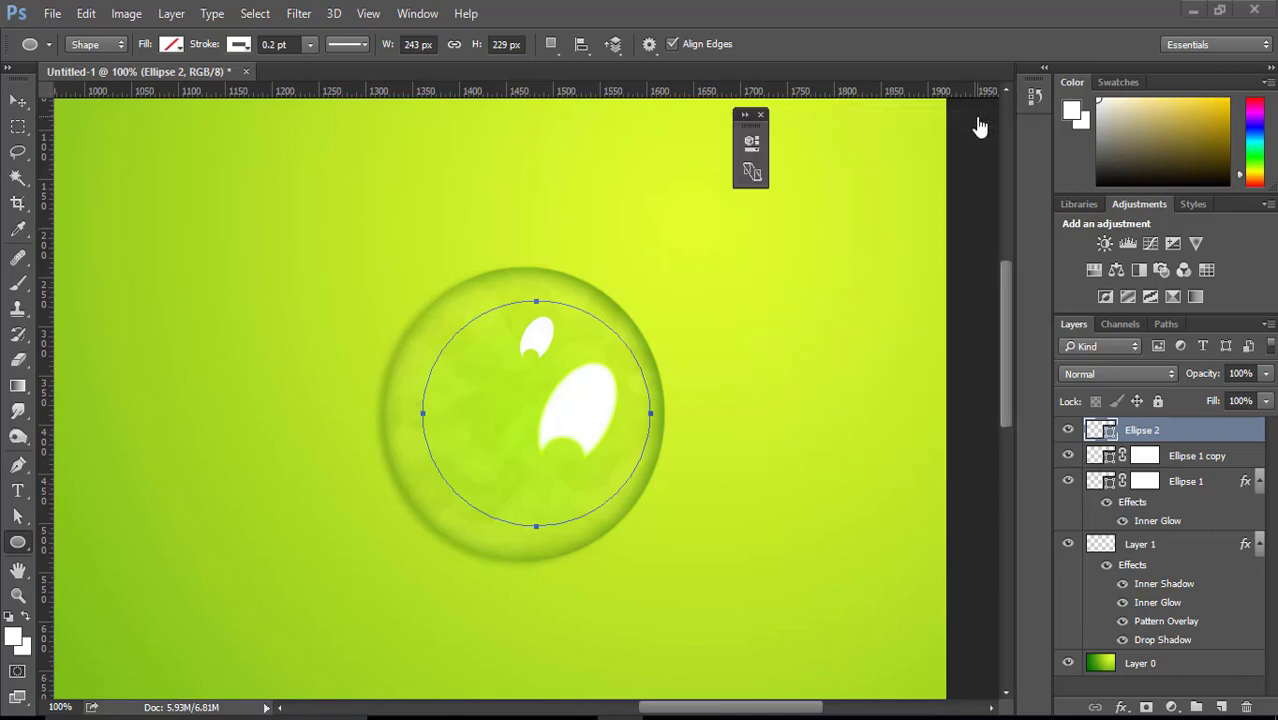
pyautogui.click(16, 102)
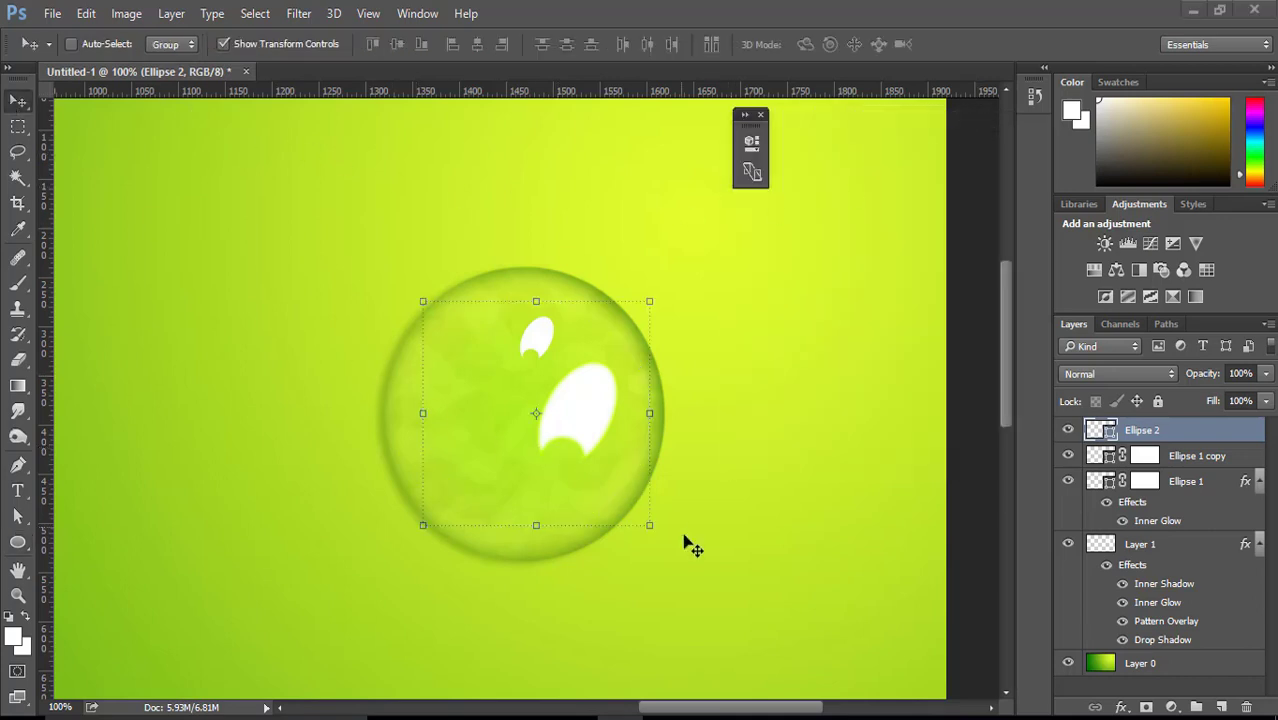
# Step: Nudge the thin Ellipse 2 circle slightly left and apply the transform
pyautogui.moveTo(650, 528); pyautogui.dragTo(650, 530)
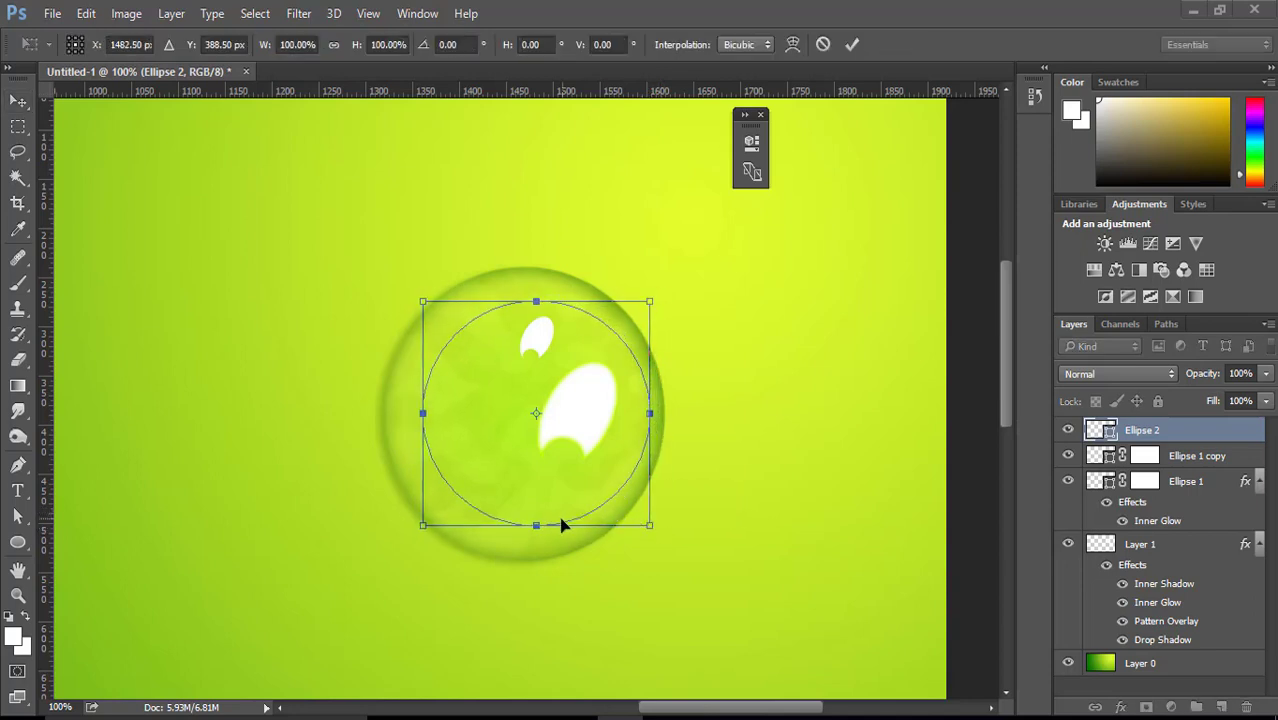
pyautogui.moveTo(561, 524); pyautogui.dragTo(550, 525)
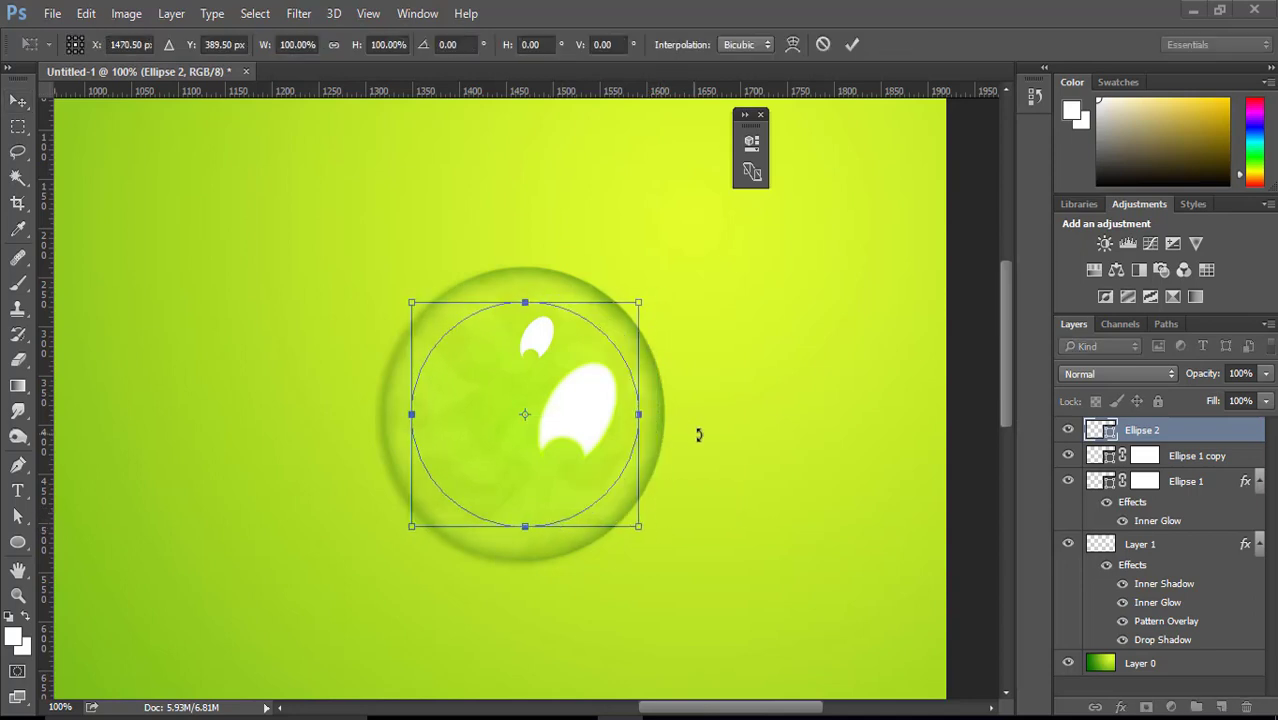
pyautogui.click(18, 126)
pyautogui.click(549, 292)
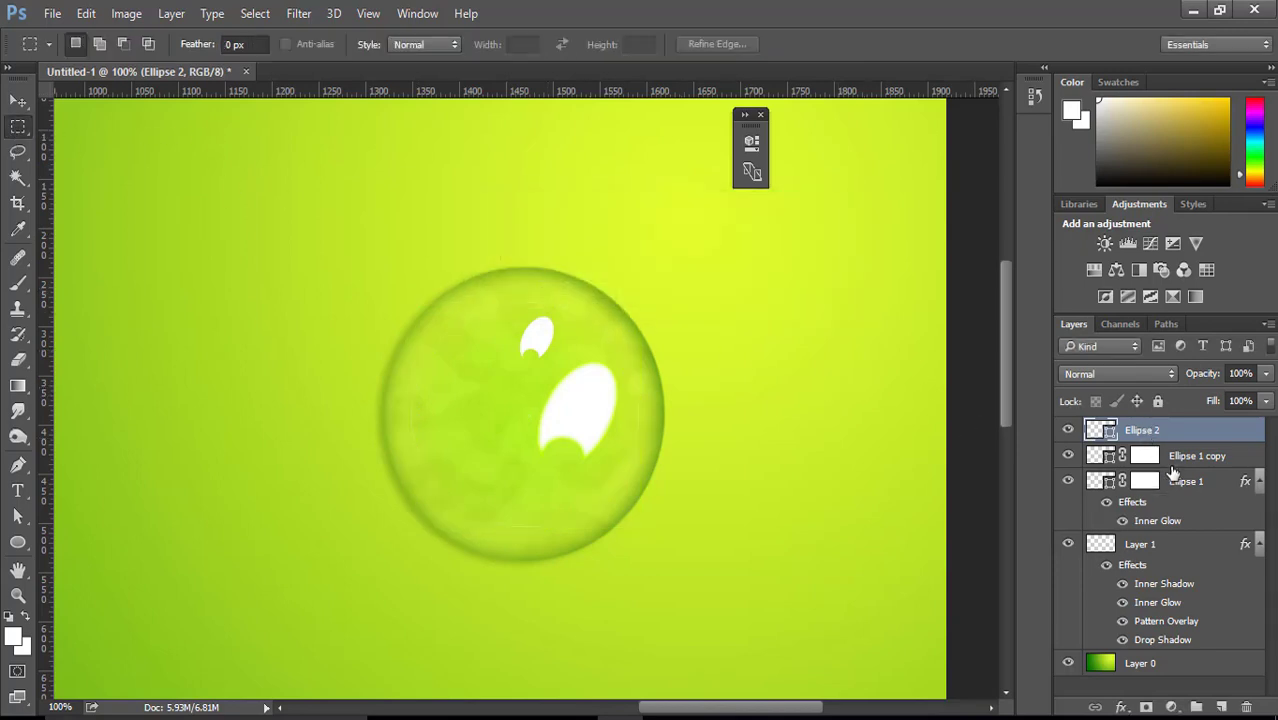
# Step: Add a layer mask to Ellipse 2 and group Ellipse 2 through Layer 1 into Group 1
pyautogui.click(1147, 708)
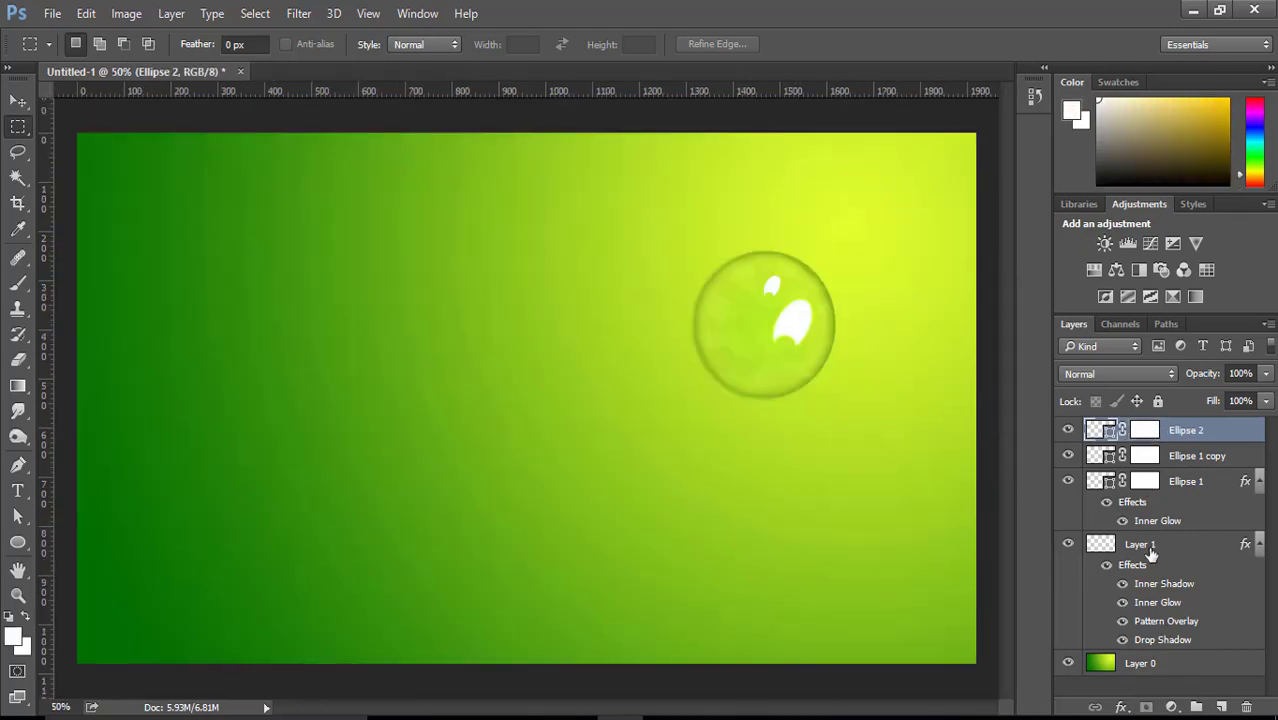
pyautogui.keyDown('ctrl'); pyautogui.click(1150, 550); pyautogui.keyUp('ctrl')
pyautogui.click(1163, 431)
pyautogui.keyDown('shift'); pyautogui.click(1162, 548); pyautogui.keyUp('shift')
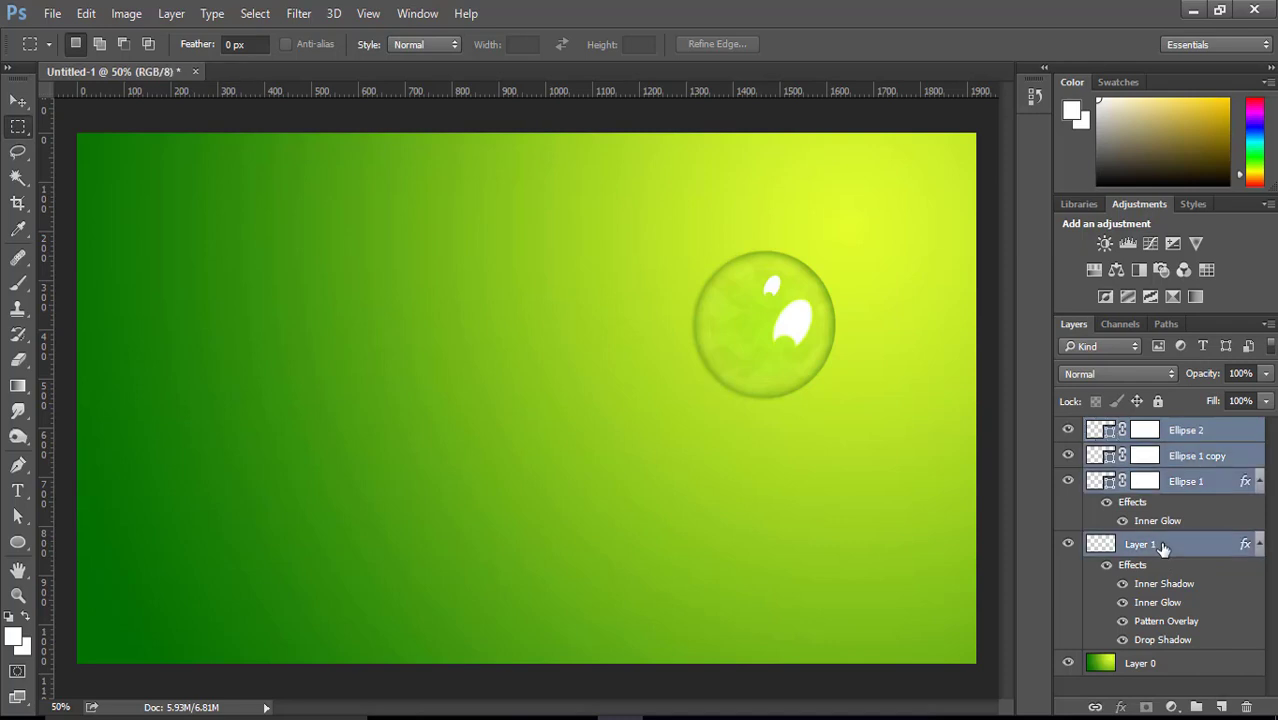
pyautogui.hotkey('ctrl', 'g')
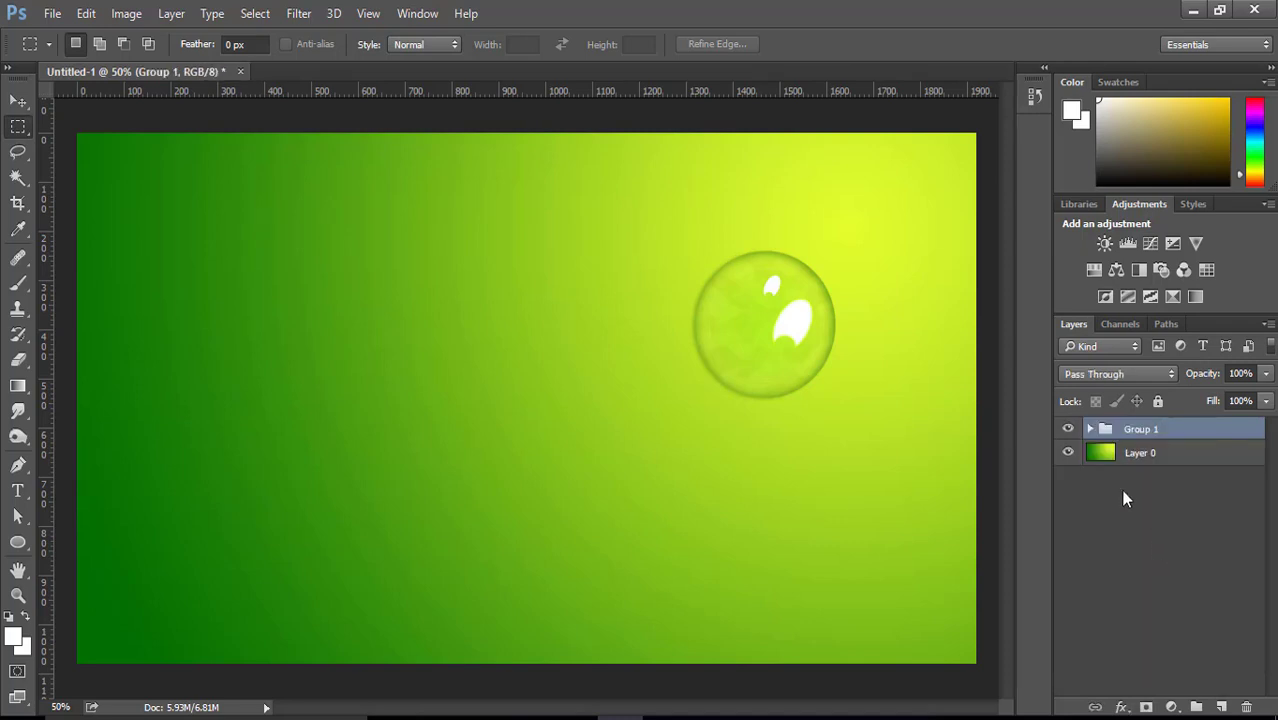
pyautogui.hotkey('ctrl', '+')
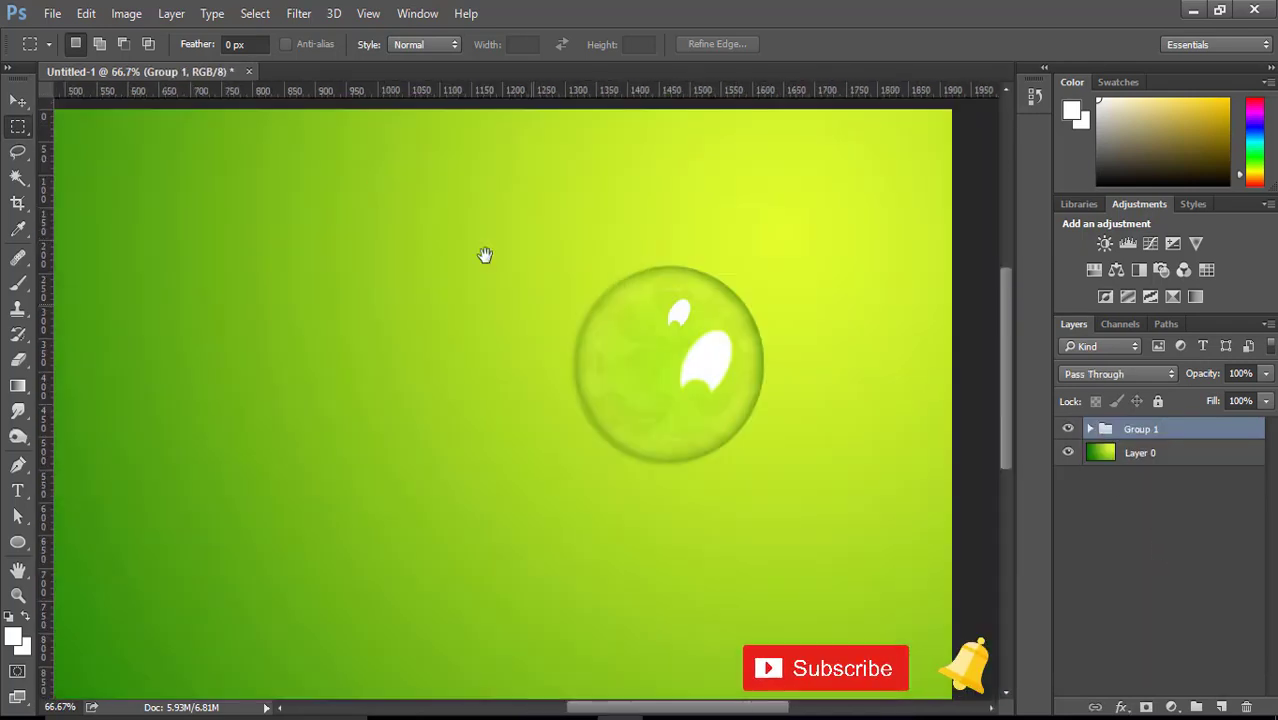
# Step: Move the droplet group slightly left and distort its left corners, then commit
pyautogui.click(12, 102)
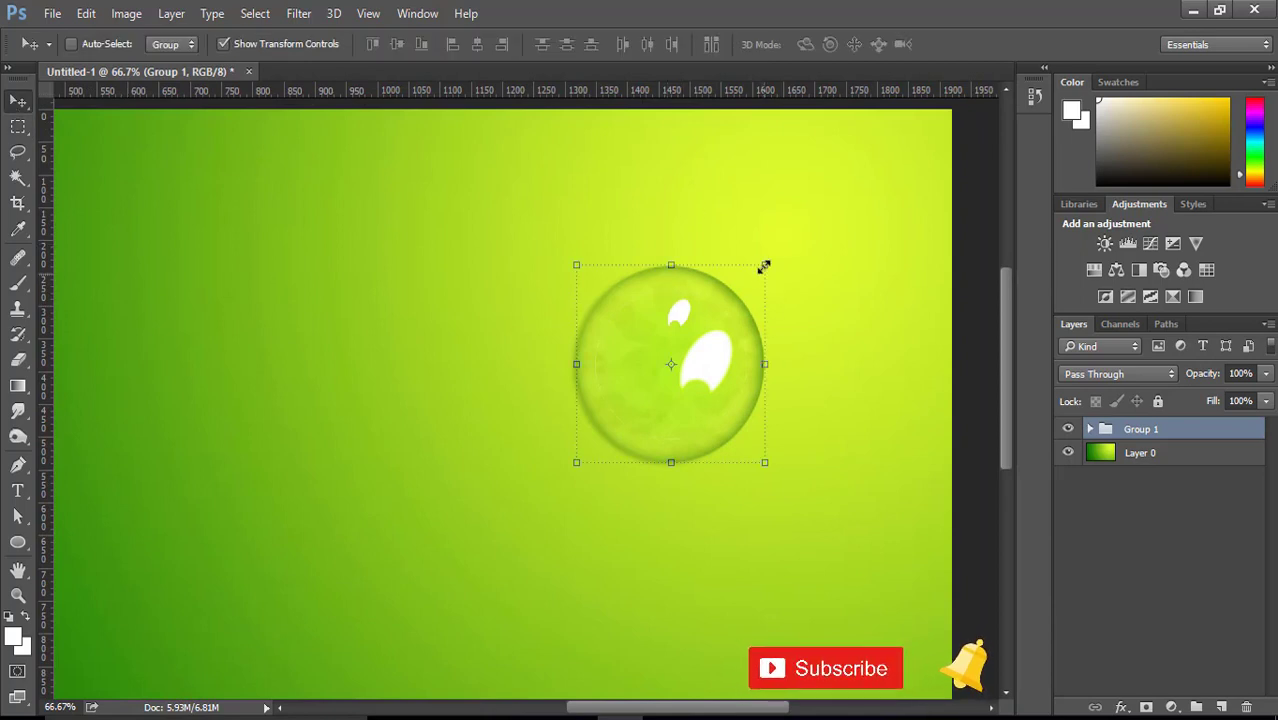
pyautogui.moveTo(670, 334); pyautogui.dragTo(637, 348)
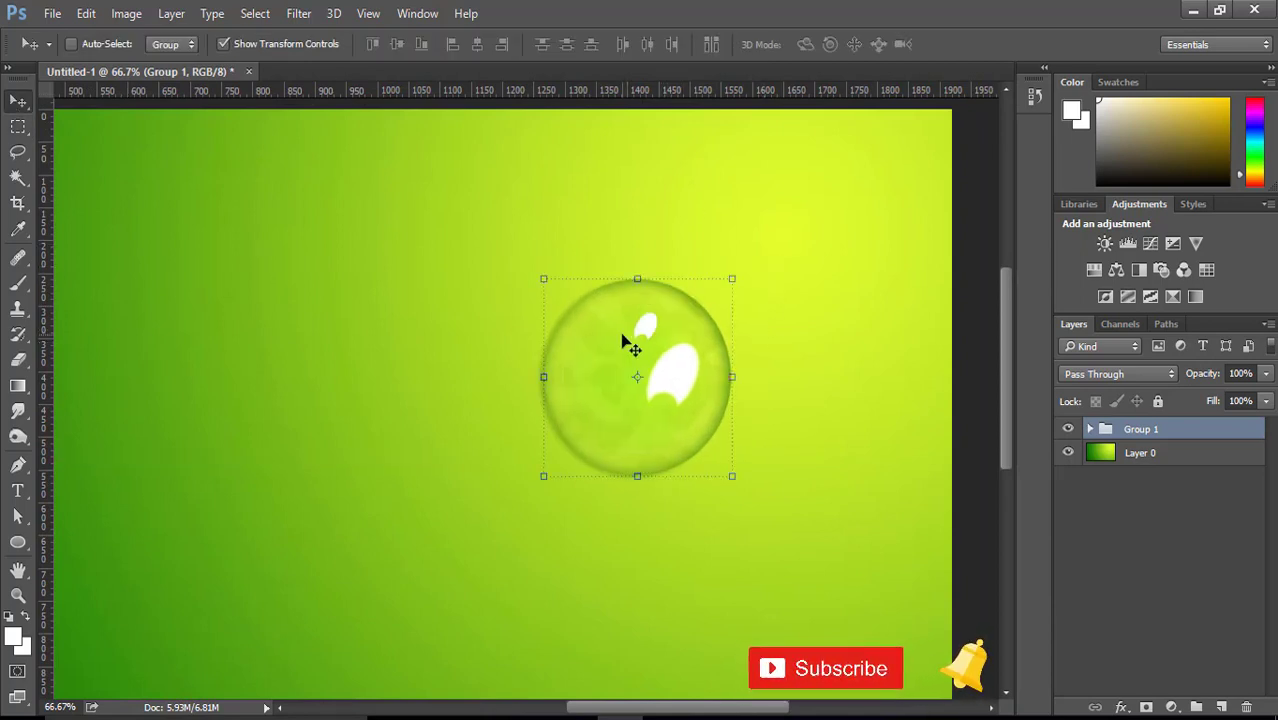
pyautogui.rightClick(621, 336)
pyautogui.press('Escape')
pyautogui.hotkey('ctrl', 't')
pyautogui.rightClick(608, 341)
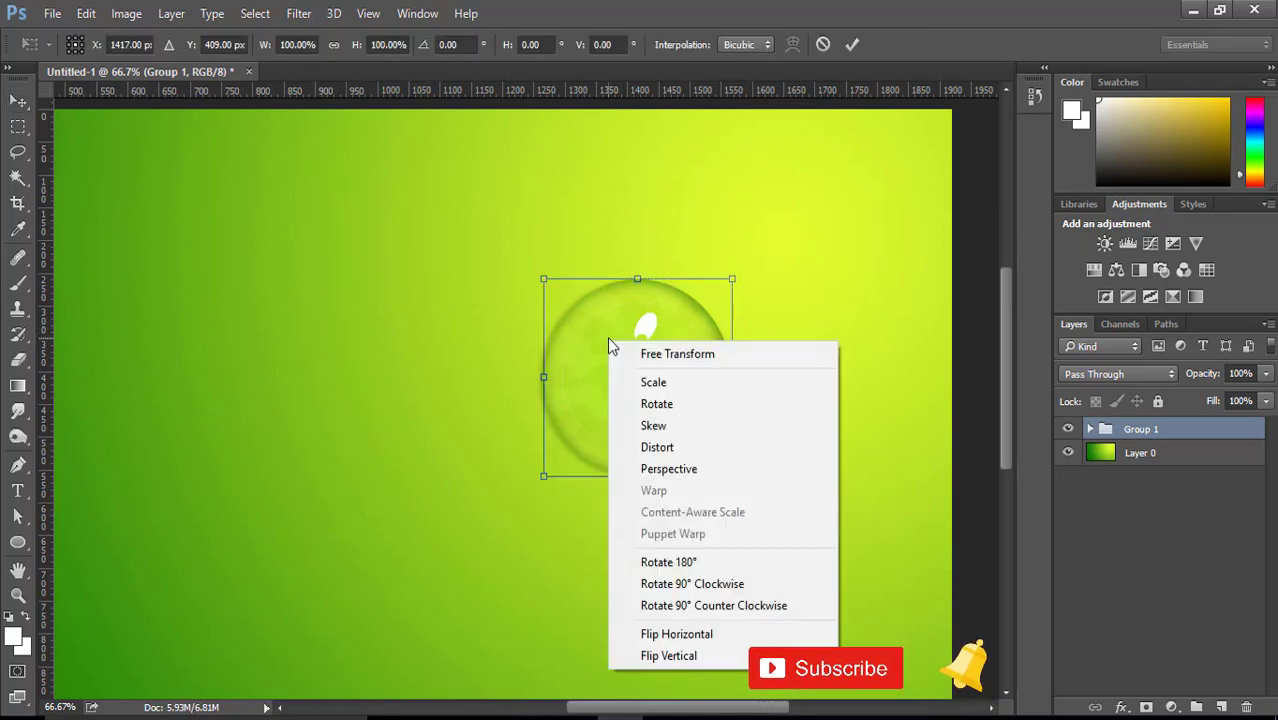
pyautogui.click(657, 446)
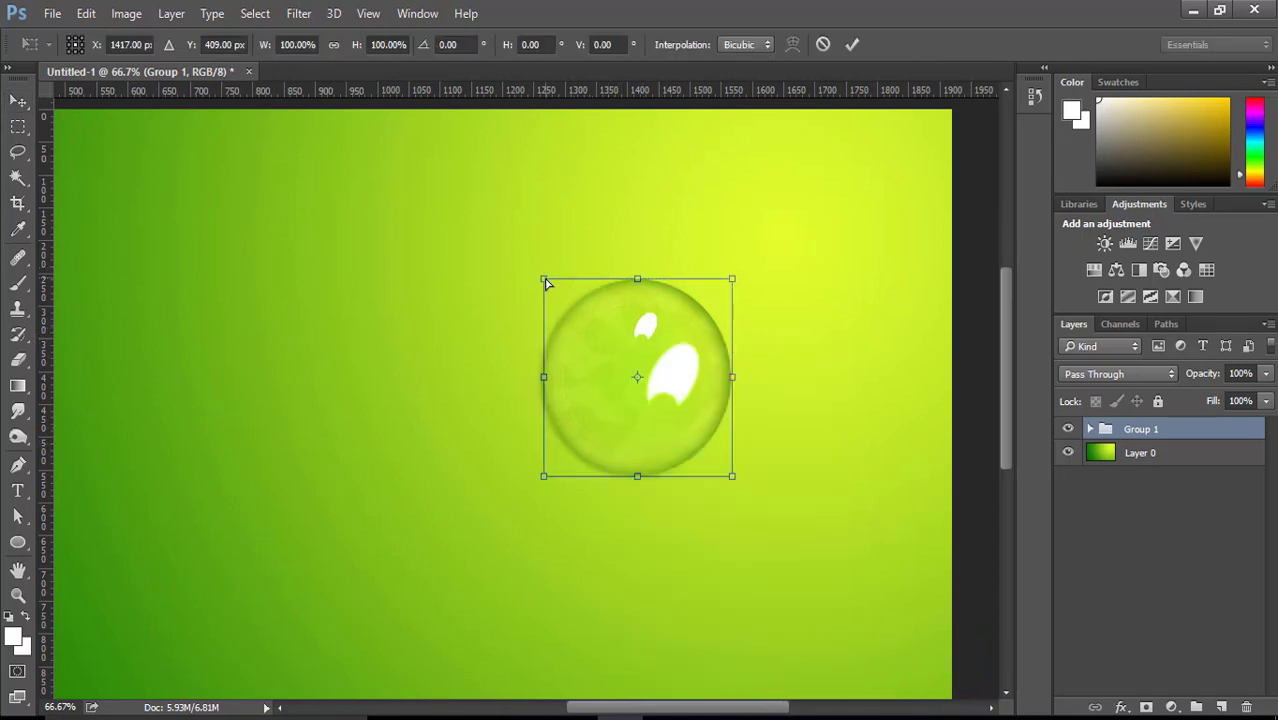
pyautogui.moveTo(545, 283); pyautogui.dragTo(540, 274)
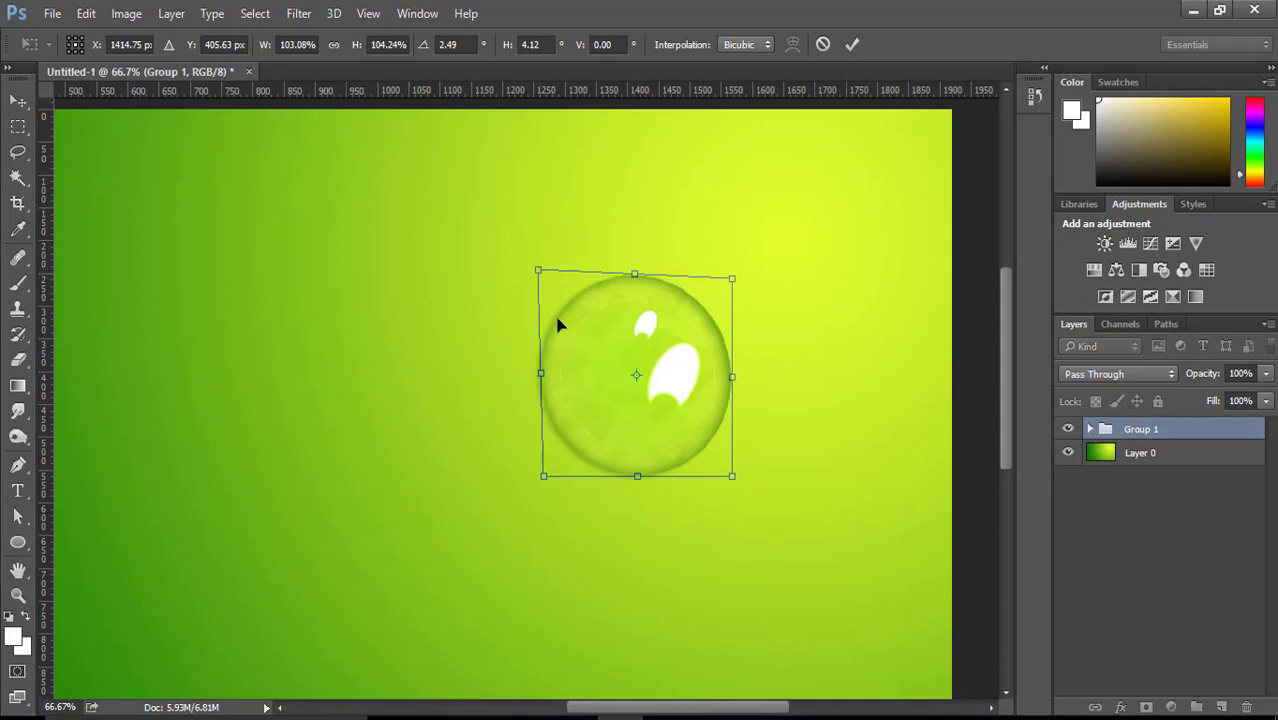
pyautogui.moveTo(543, 483); pyautogui.dragTo(527, 490)
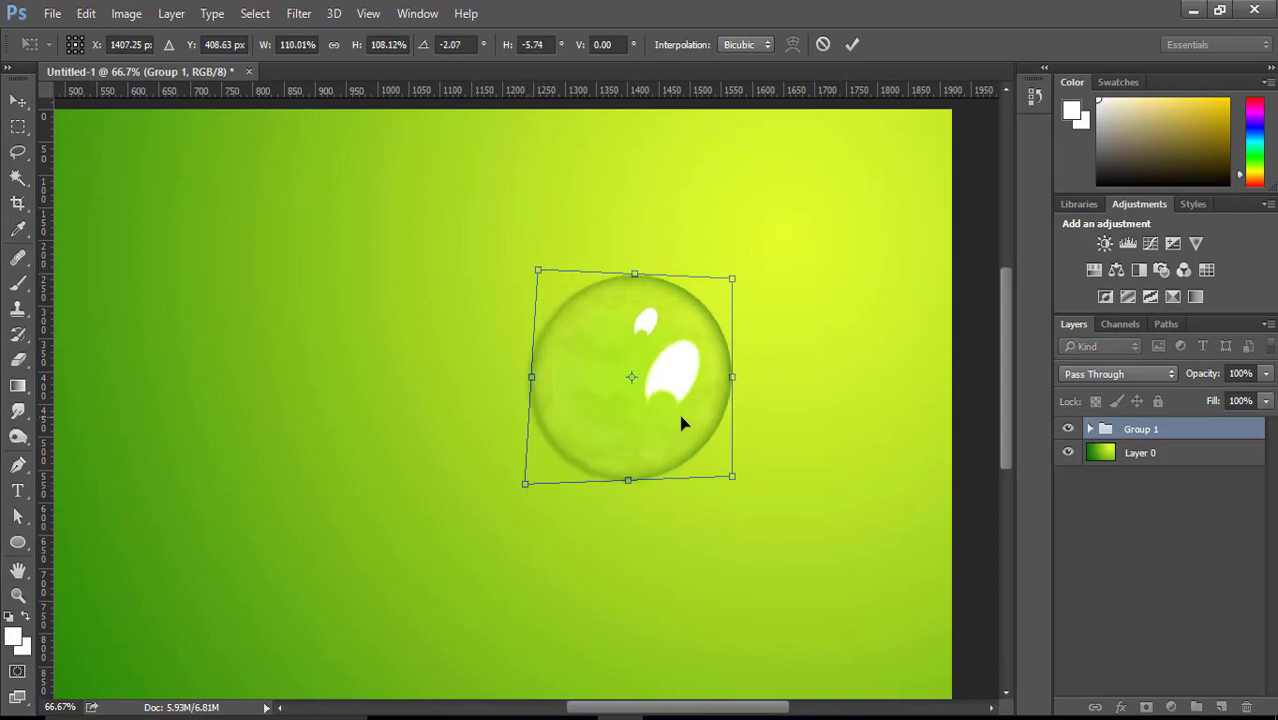
pyautogui.click(850, 44)
pyautogui.hotkey('ctrl', '-')
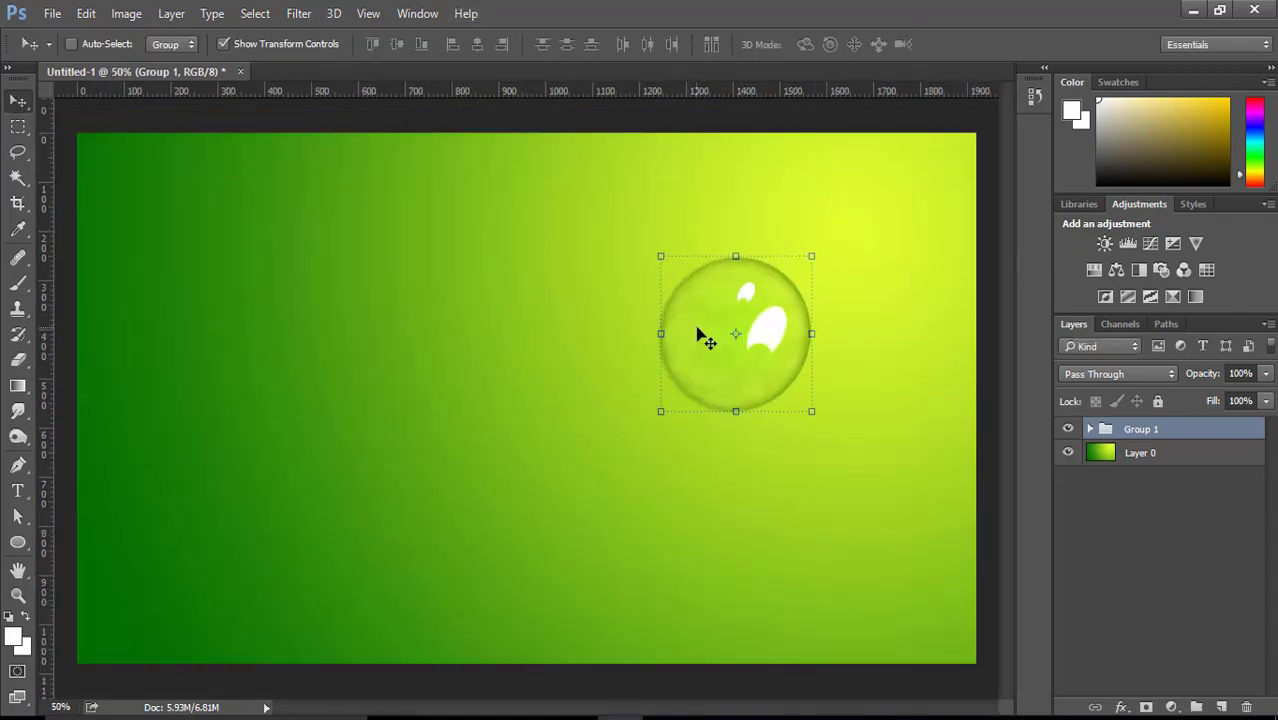
# Step: Duplicate the droplet to the lower right and shrink the copy to a small size
pyautogui.moveTo(697, 334); pyautogui.dragTo(826, 525)
pyautogui.hotkey('ctrl', '-')
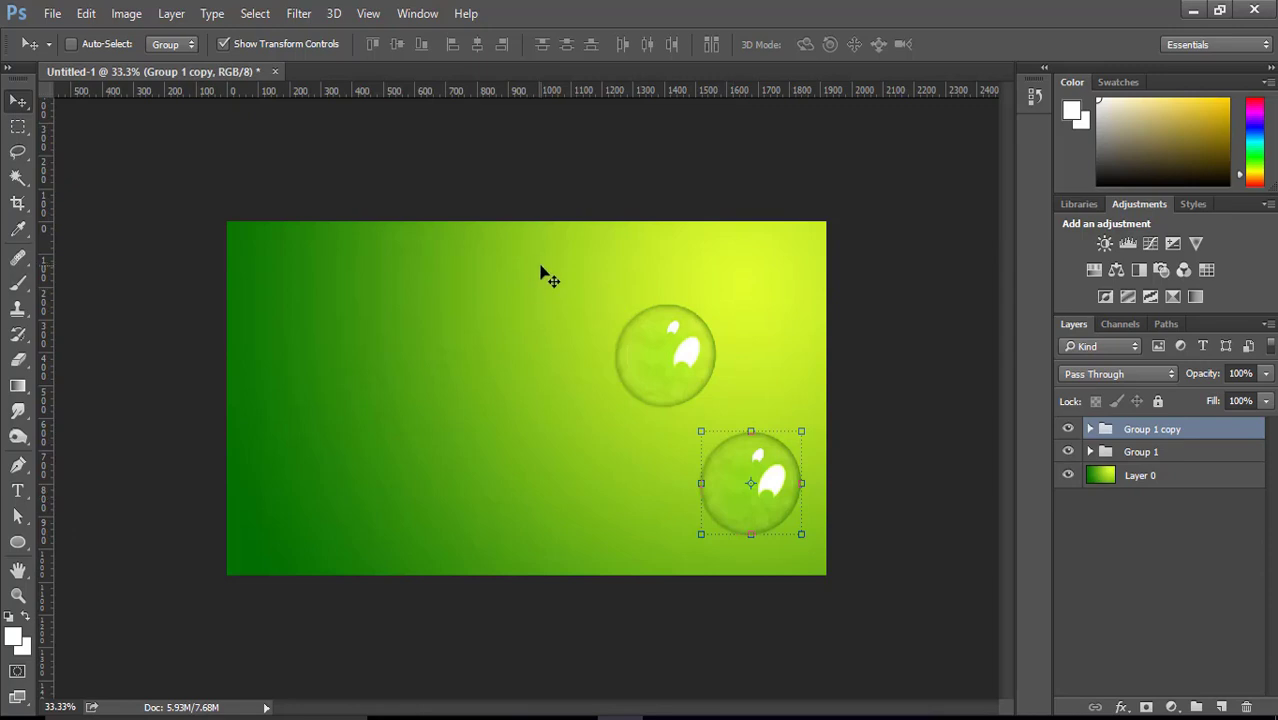
pyautogui.moveTo(805, 435); pyautogui.dragTo(766, 463)
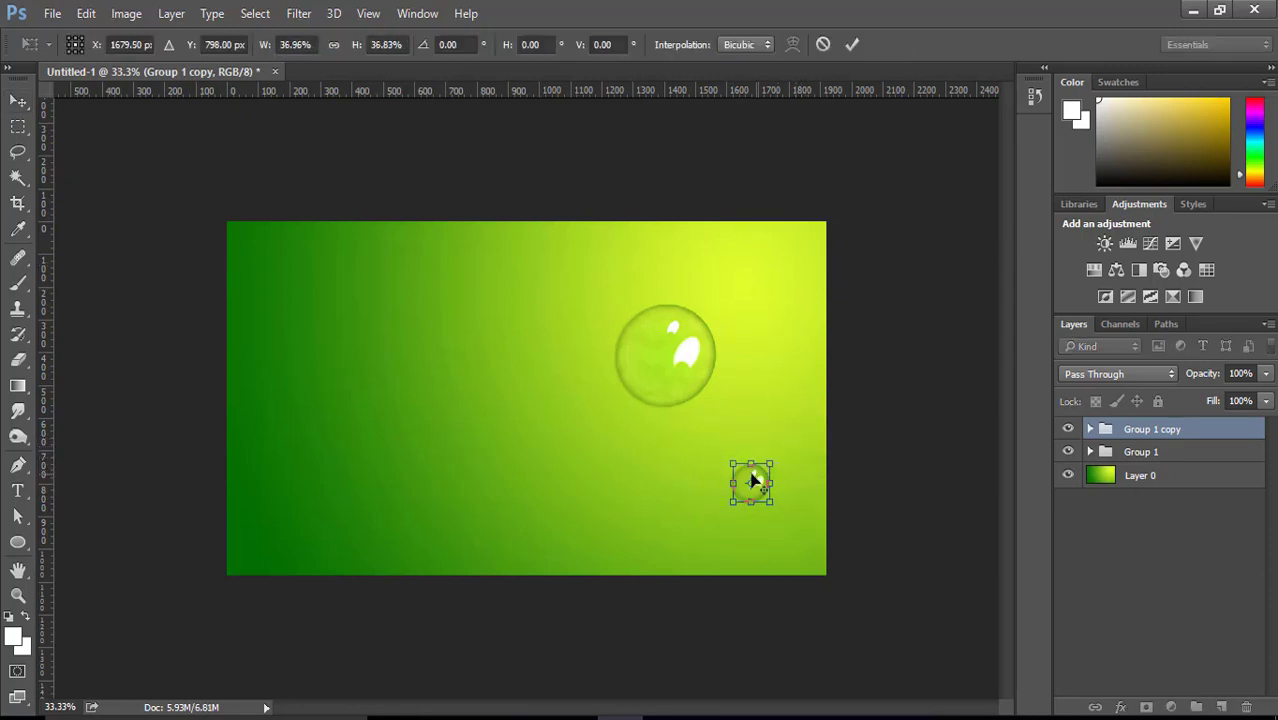
pyautogui.press('Return')
pyautogui.click(23, 131)
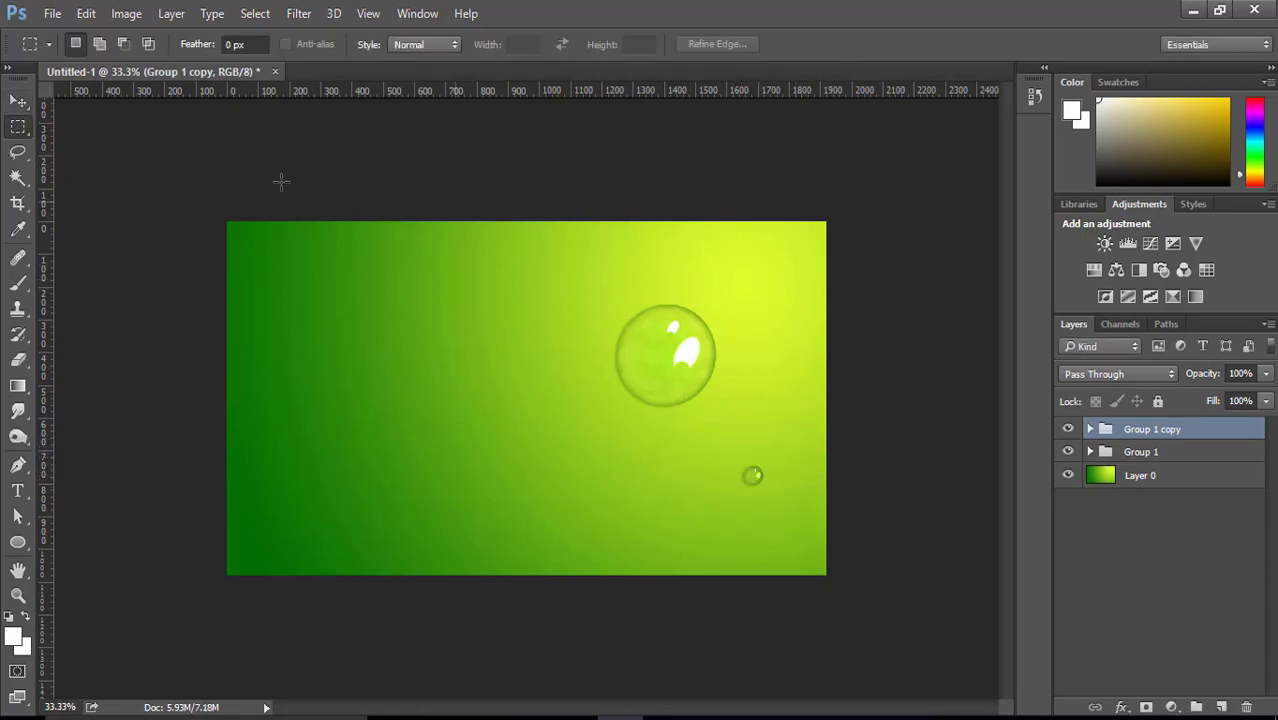
pyautogui.click(18, 101)
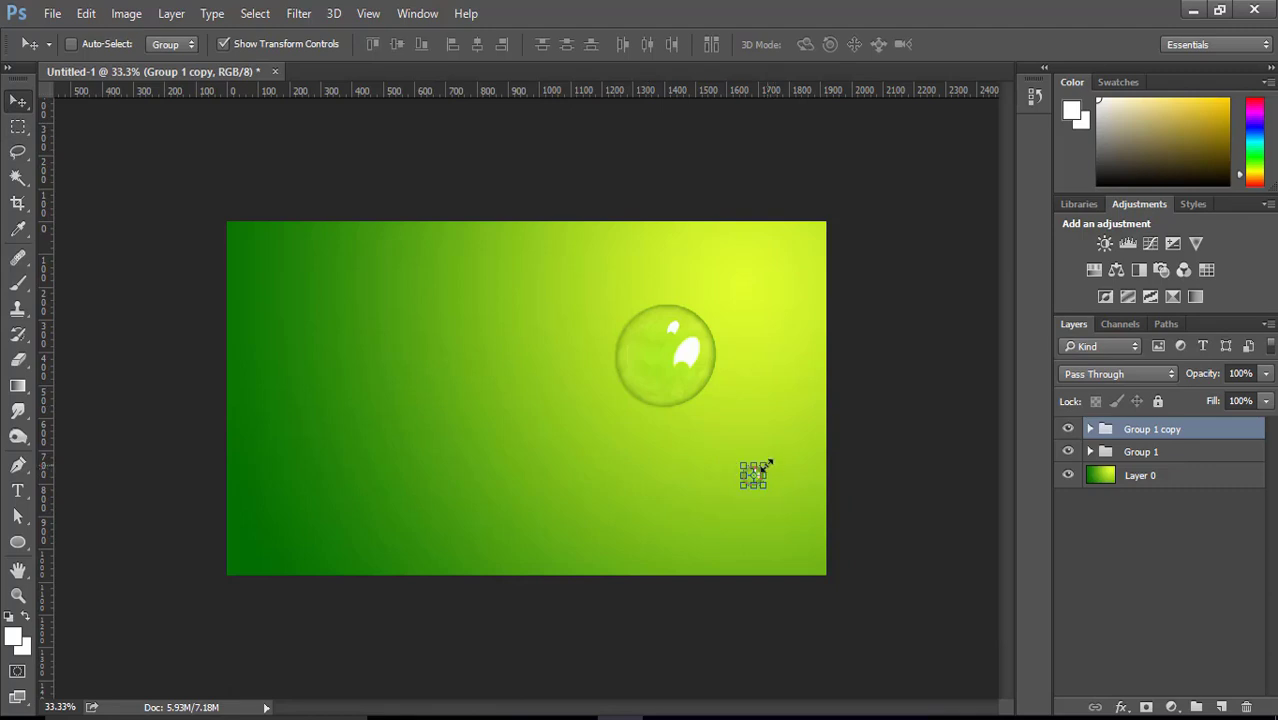
pyautogui.moveTo(766, 463); pyautogui.dragTo(770, 458)
pyautogui.press('m')
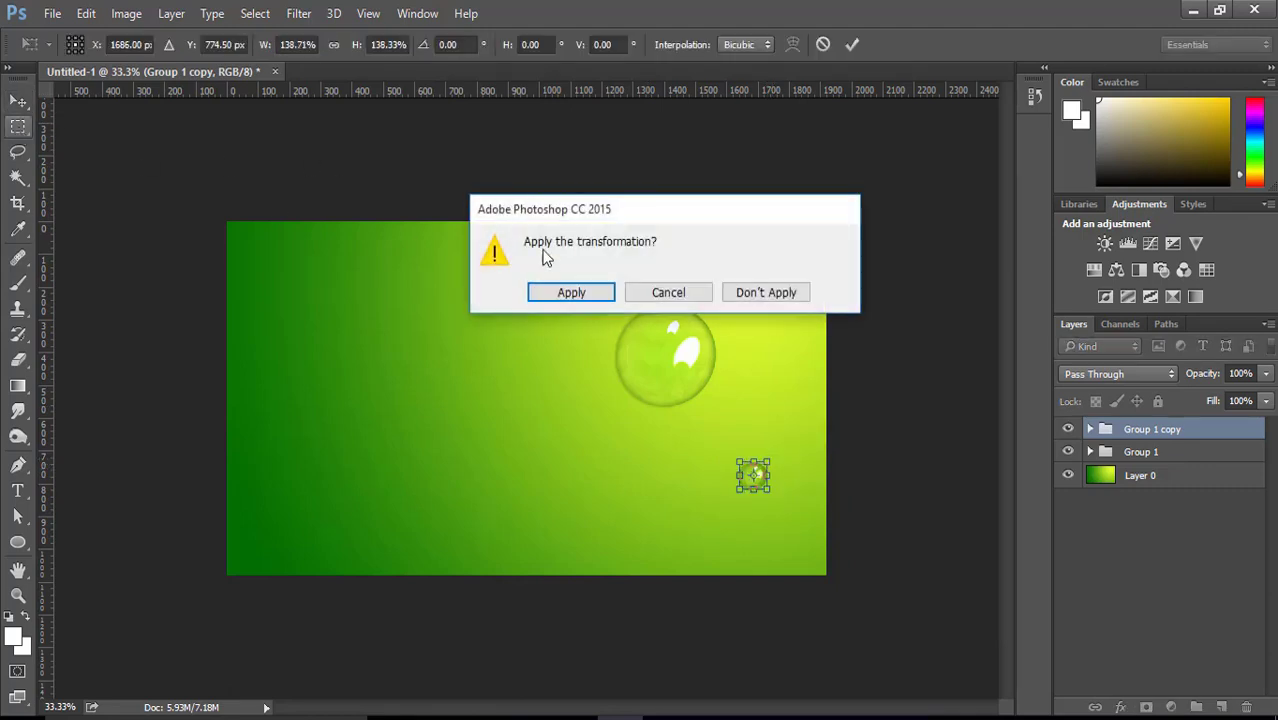
pyautogui.click(556, 290)
# Step: Duplicate Group 1, move the copy down-left and scale it to about 65%
pyautogui.click(1145, 453)
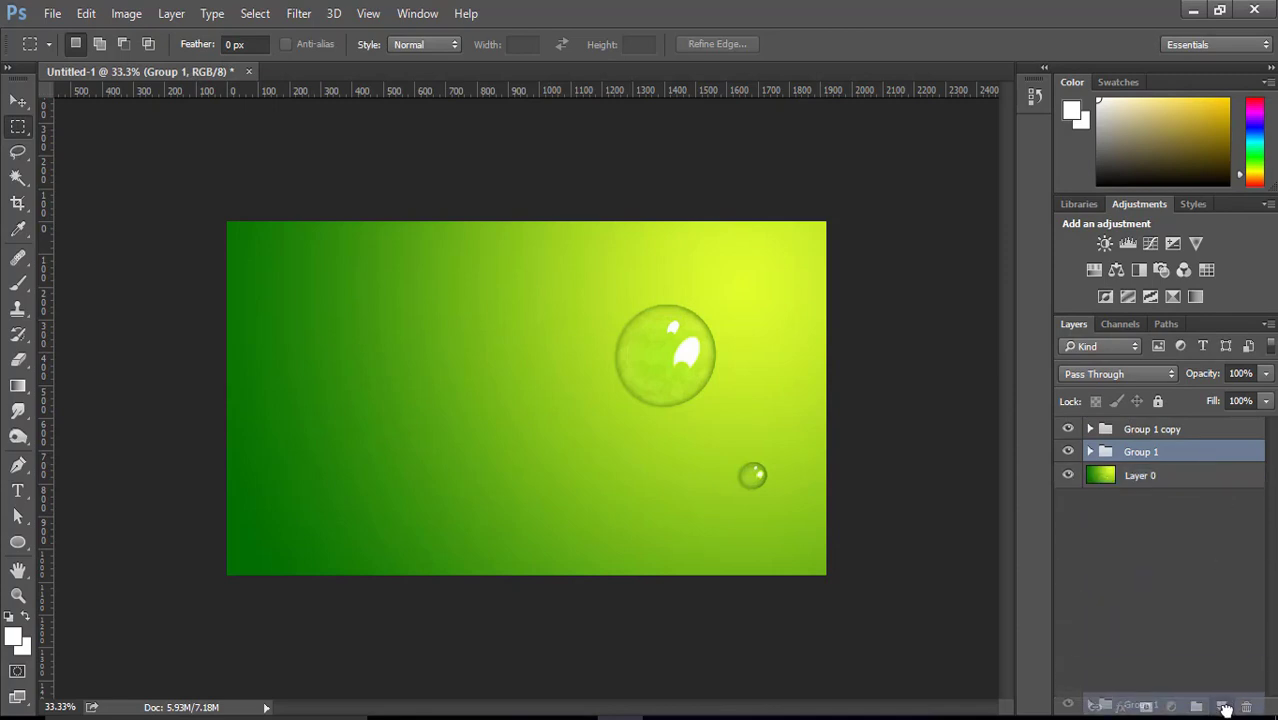
pyautogui.moveTo(1208, 463); pyautogui.dragTo(1221, 707)
pyautogui.press('v')
pyautogui.moveTo(663, 384); pyautogui.dragTo(570, 440)
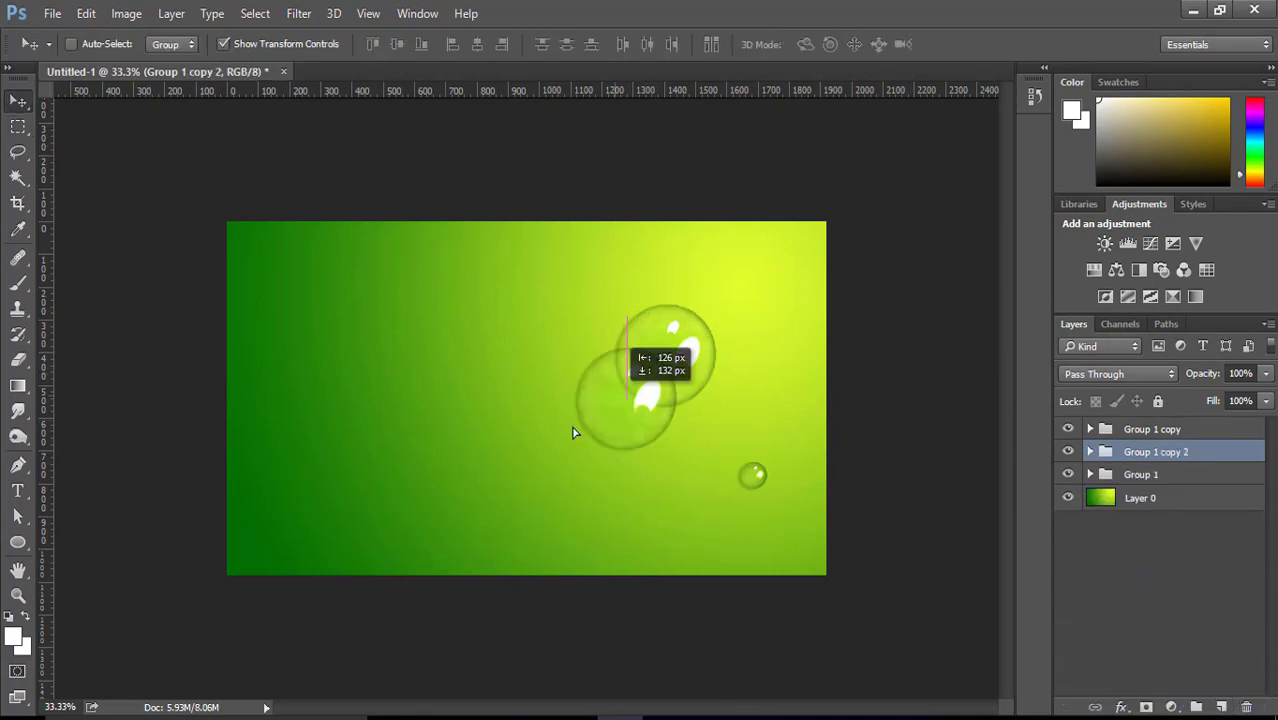
pyautogui.moveTo(577, 396); pyautogui.dragTo(558, 417)
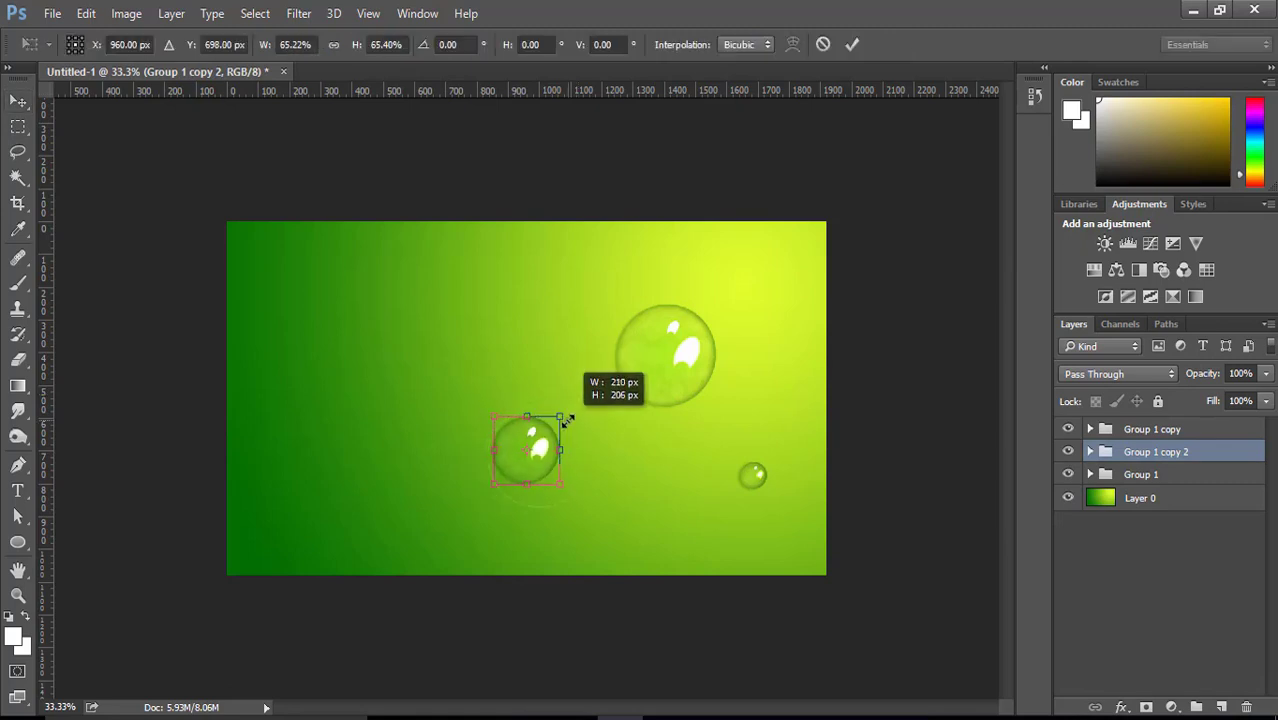
pyautogui.press('Return')
pyautogui.click(18, 126)
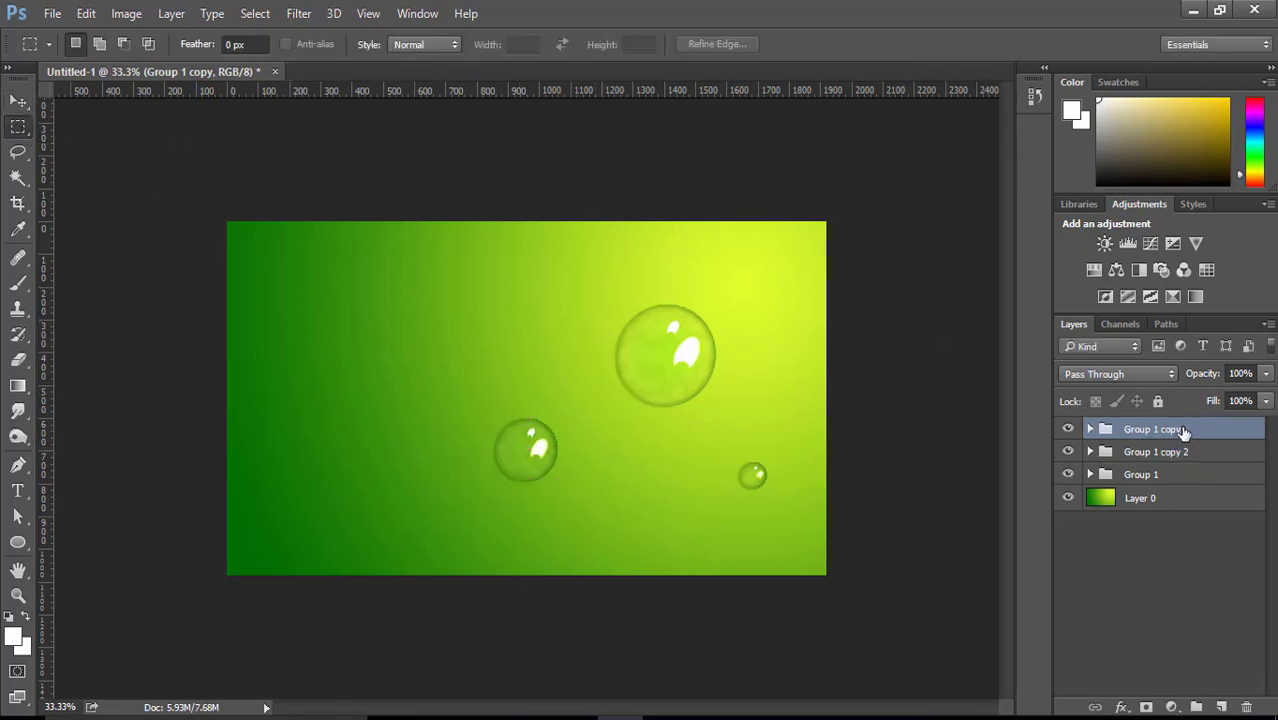
# Step: Duplicate the Group 1 copy and shrink it near the bottom of the canvas
pyautogui.moveTo(1180, 432); pyautogui.dragTo(1221, 707)
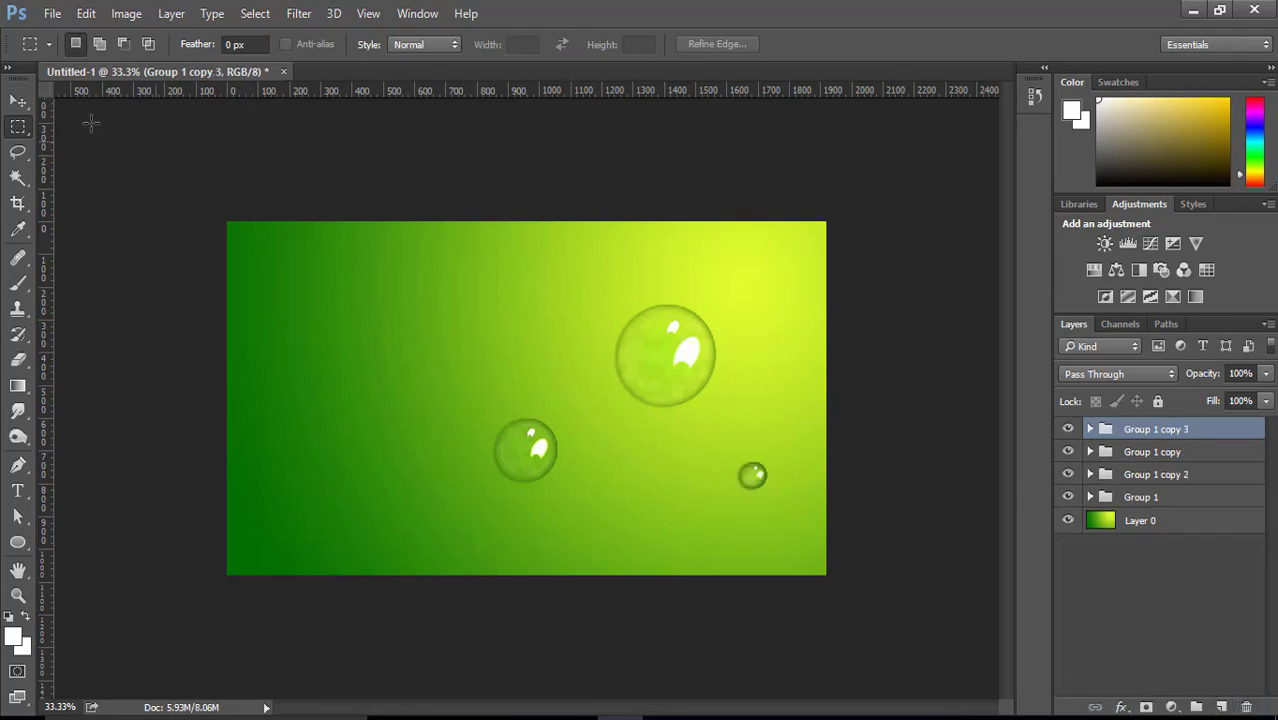
pyautogui.hotkey('ctrl', 't')
pyautogui.moveTo(752, 474)
pyautogui.mouseDown()
pyautogui.moveTo(628, 522)
pyautogui.moveTo(649, 505)
pyautogui.mouseUp()
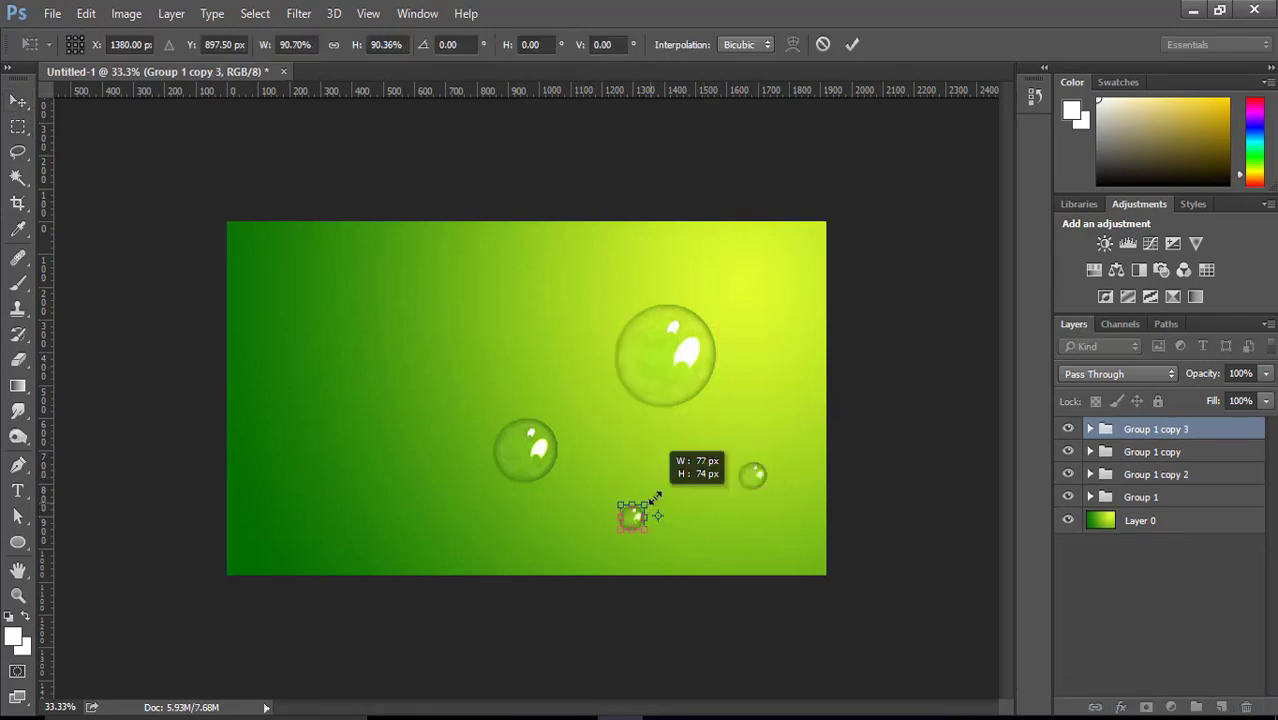
pyautogui.click(850, 45)
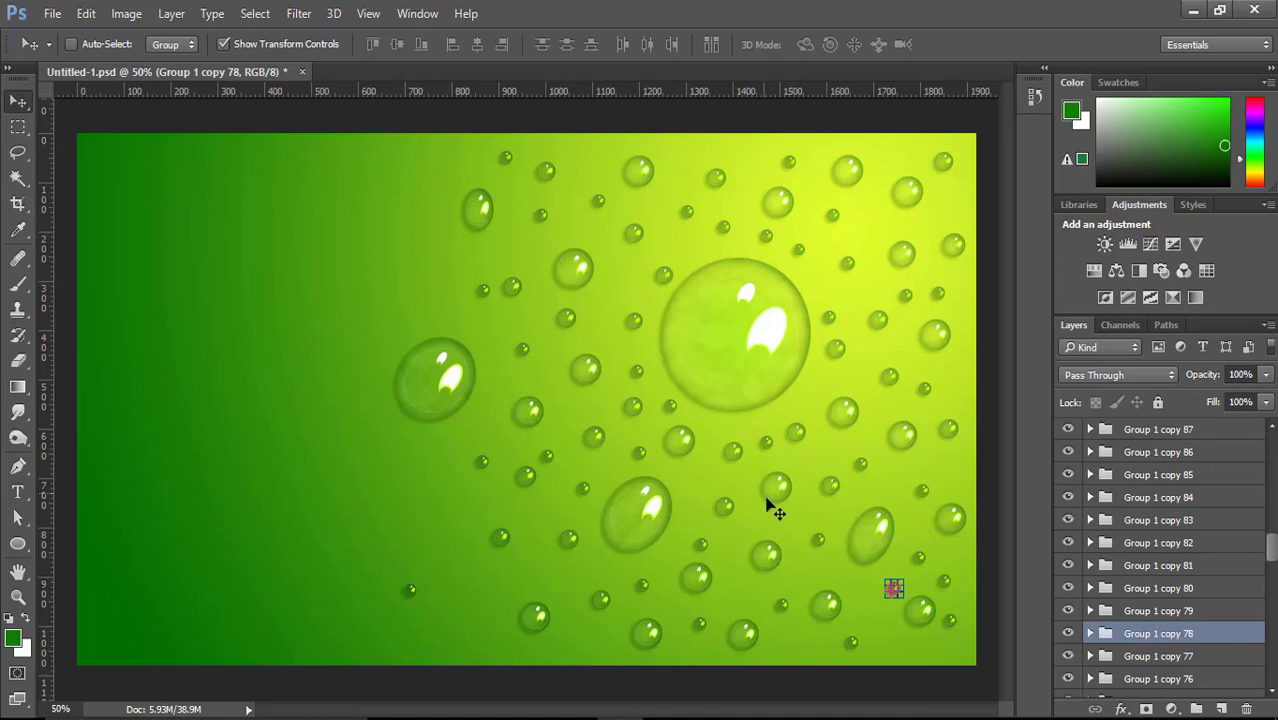
# Step: Place another droplet copy toward the centre and select the Group 1 copy 56 layer
pyautogui.moveTo(859, 576)
pyautogui.mouseDown()
pyautogui.moveTo(657, 478)
pyautogui.moveTo(693, 488)
pyautogui.moveTo(641, 226)
pyautogui.moveTo(590, 268)
pyautogui.moveTo(776, 188)
pyautogui.moveTo(856, 211)
pyautogui.moveTo(783, 392)
pyautogui.moveTo(872, 643)
pyautogui.moveTo(550, 574)
pyautogui.mouseUp()
pyautogui.keyDown('alt'); pyautogui.click(783, 392); pyautogui.keyUp('alt')
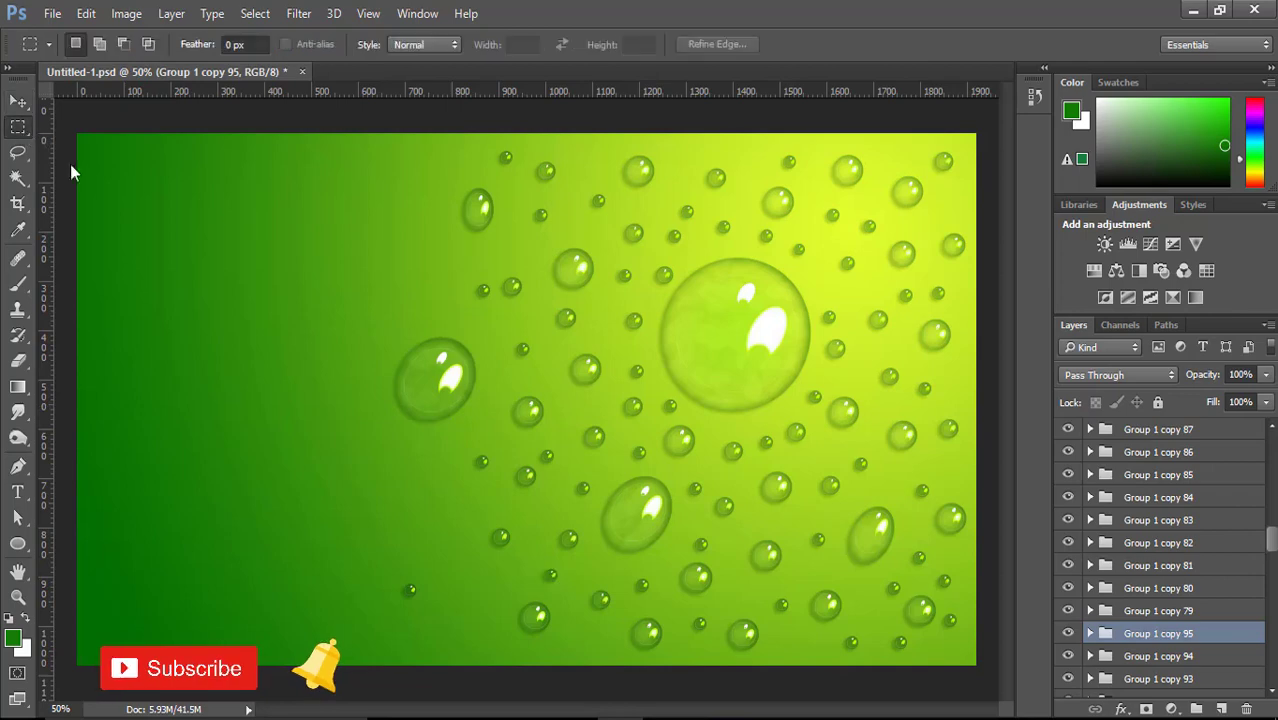
pyautogui.scroll(1, 1190, 540)
pyautogui.scroll(10, 1190, 540)
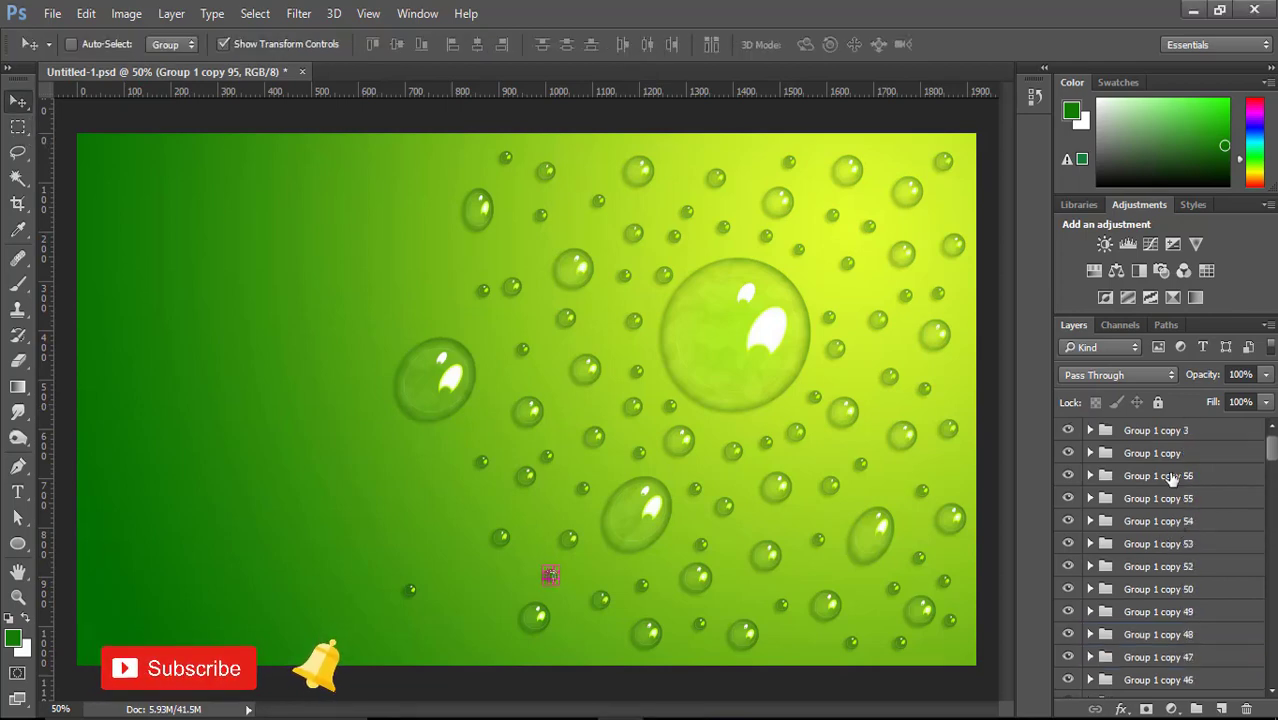
pyautogui.click(1158, 478)
# Step: Add a Hue/Saturation adjustment layer and set its Hue to 103
pyautogui.click(1171, 709)
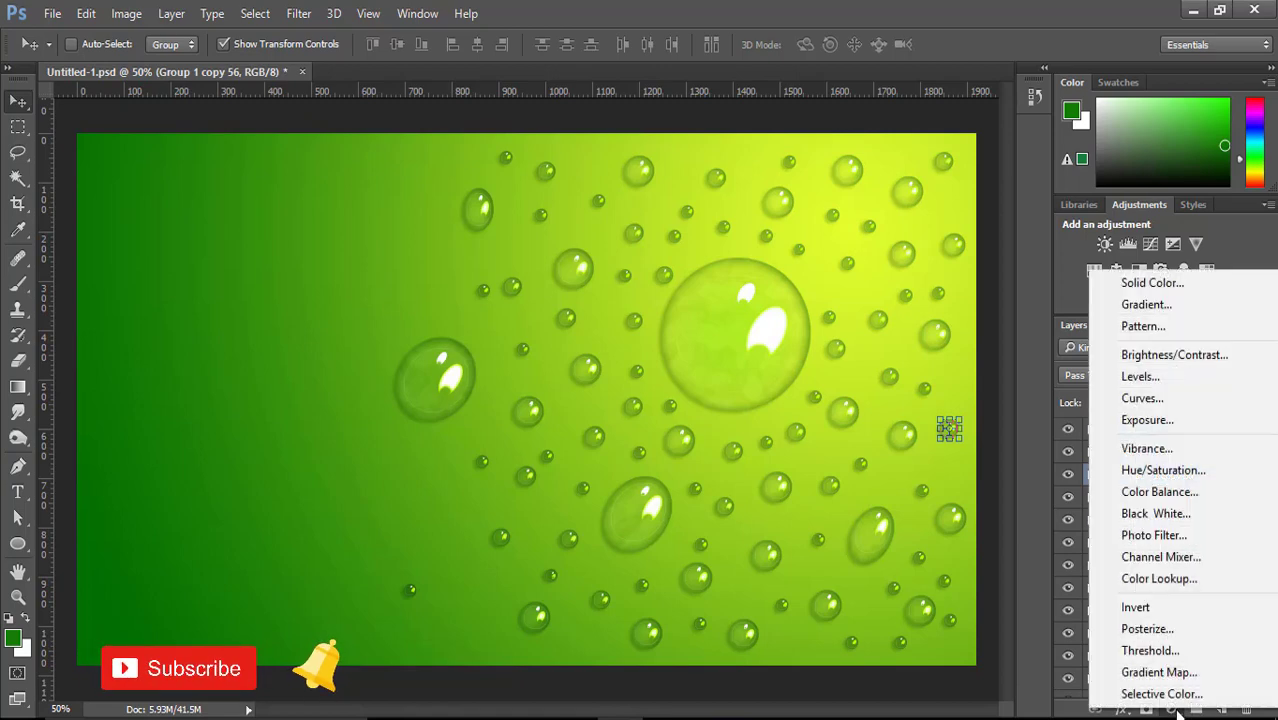
pyautogui.click(1160, 470)
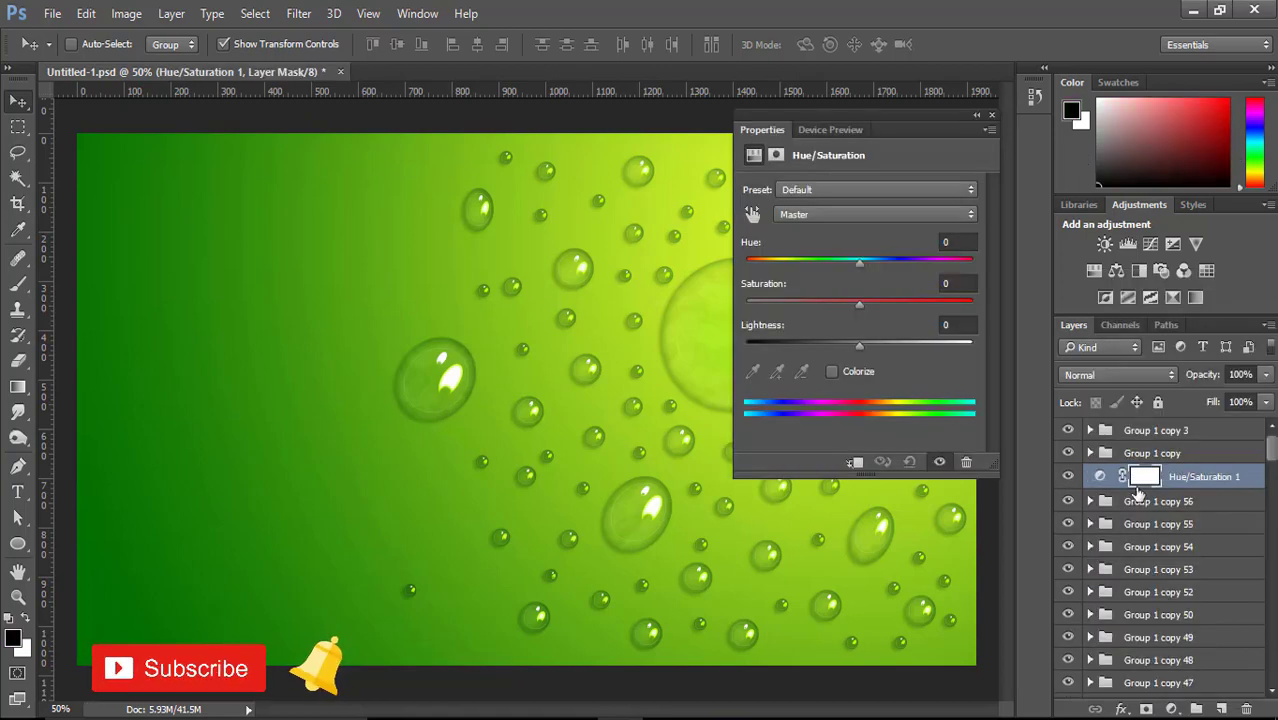
pyautogui.click(960, 241)
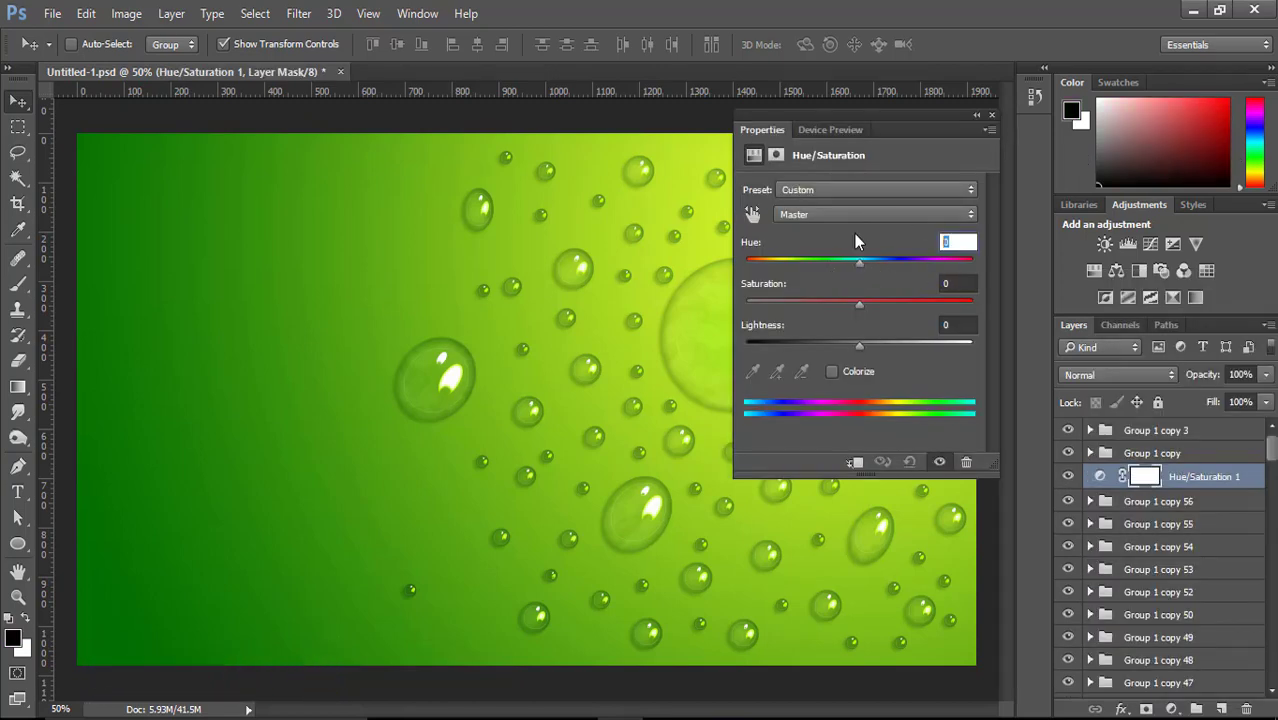
pyautogui.write('10')
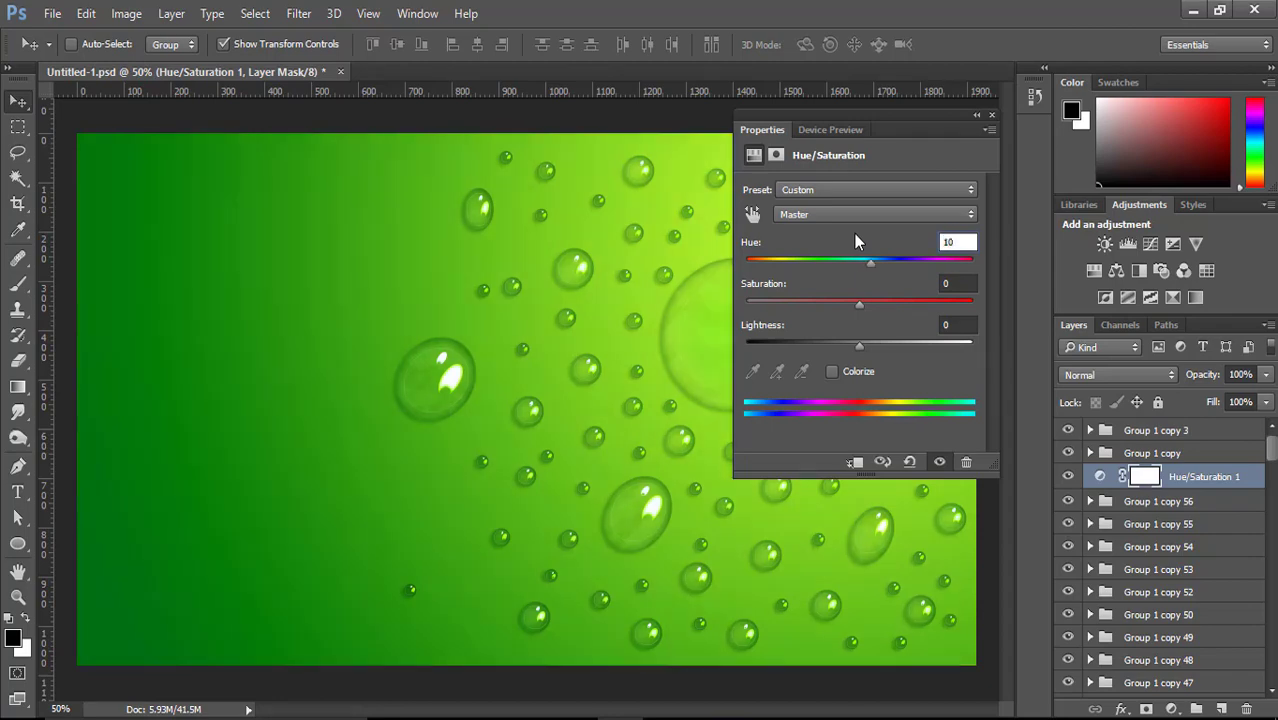
pyautogui.write('6')
pyautogui.press('Return')
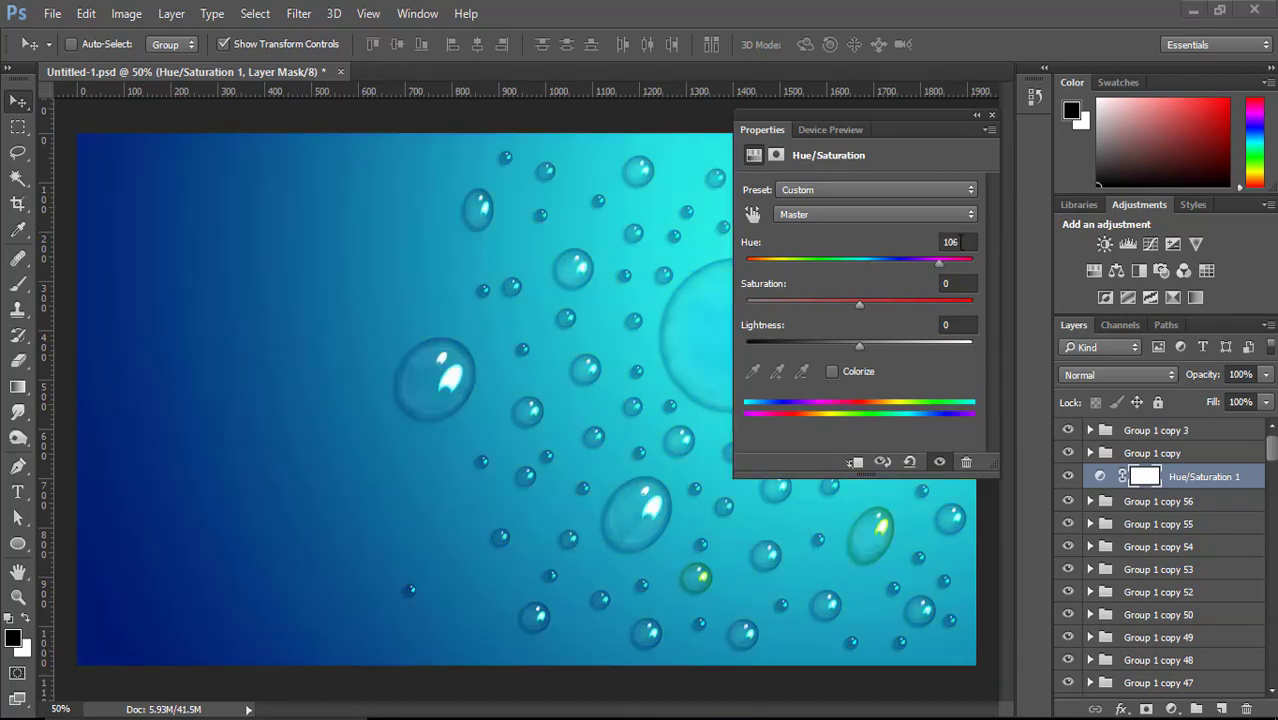
pyautogui.click(963, 241)
pyautogui.write('10')
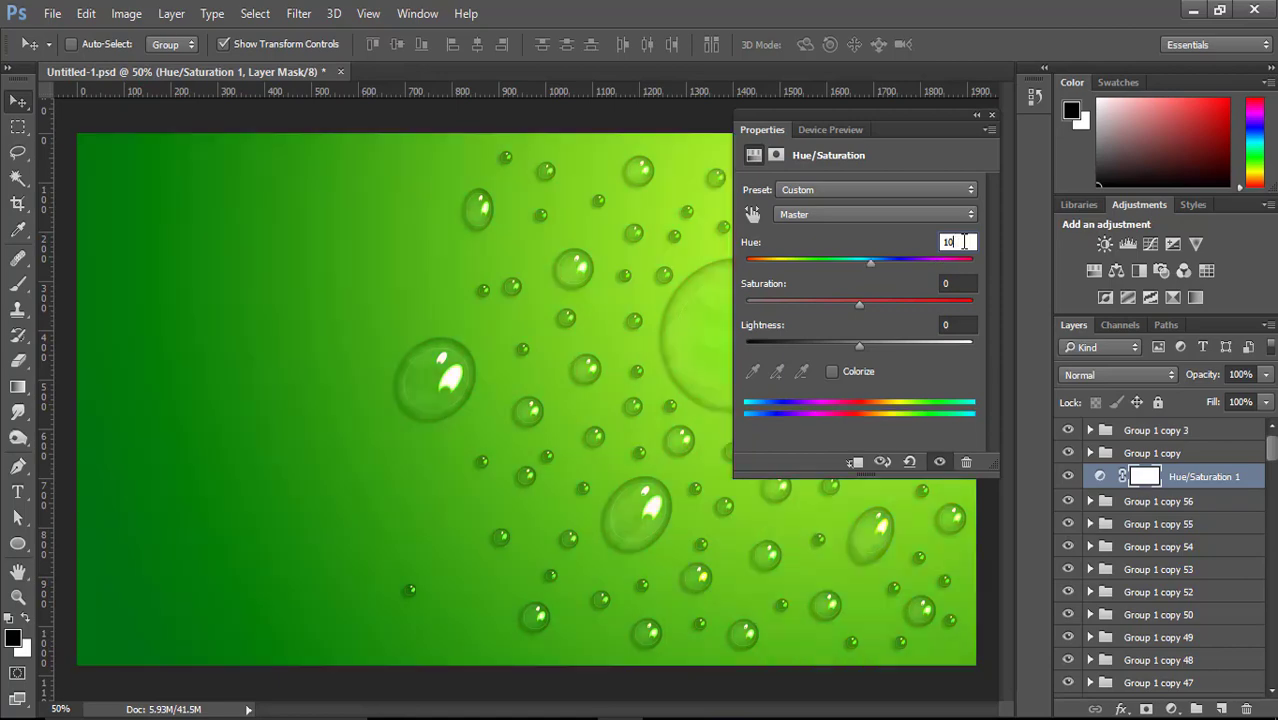
pyautogui.write('3')
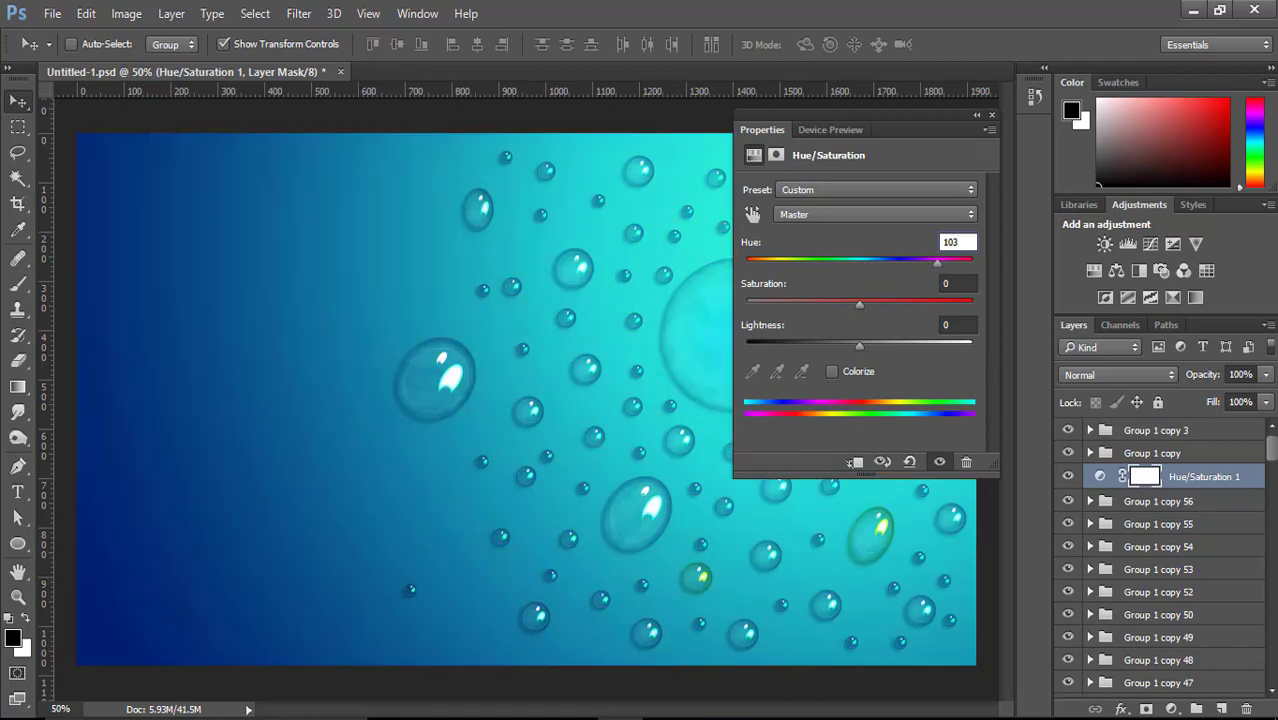
# Step: Close the Hue/Saturation Properties panel to reveal the blue-cyan droplets
pyautogui.click(992, 116)
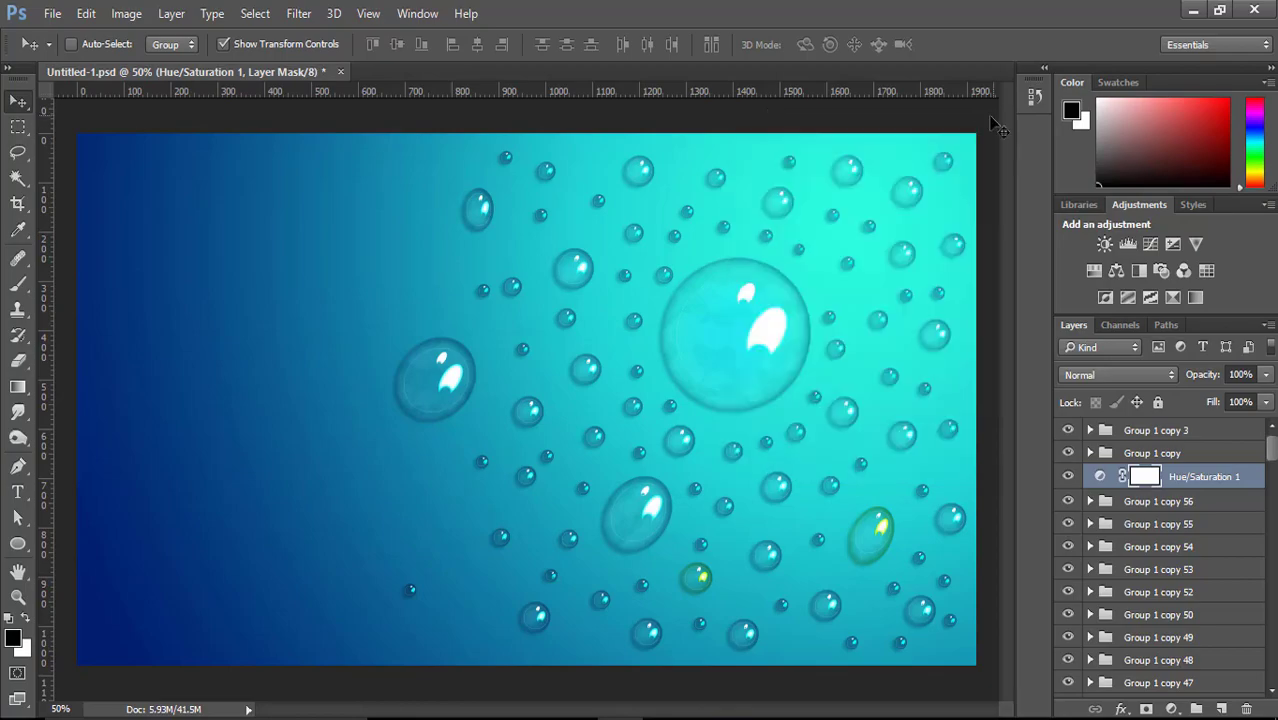